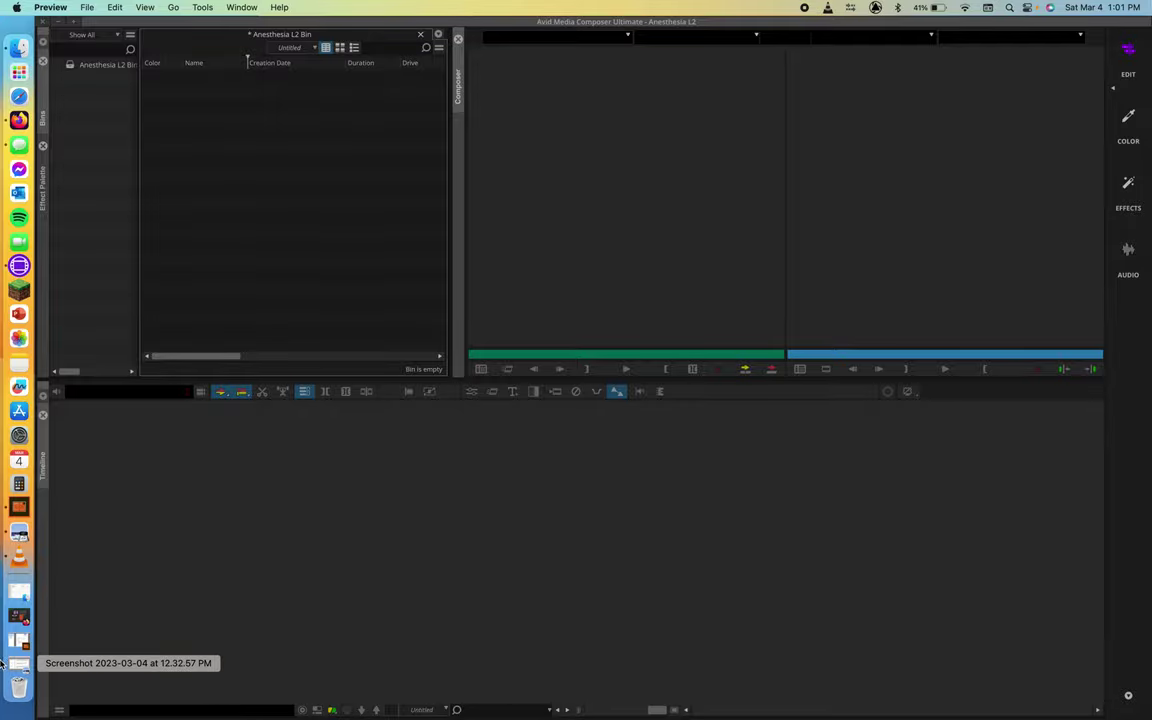
left_click(18, 597)
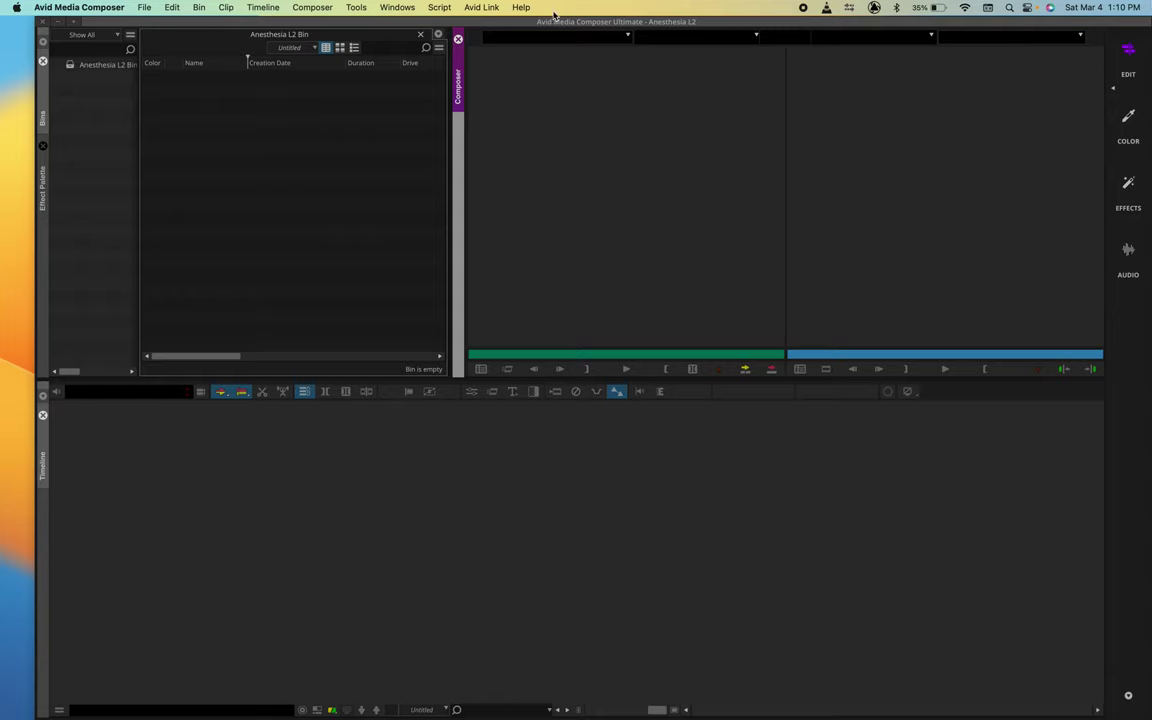
- Open the Avid Media Access plugins page, accept its cookies, look through the available AMA plugins, and close the page
left_click(480, 8)
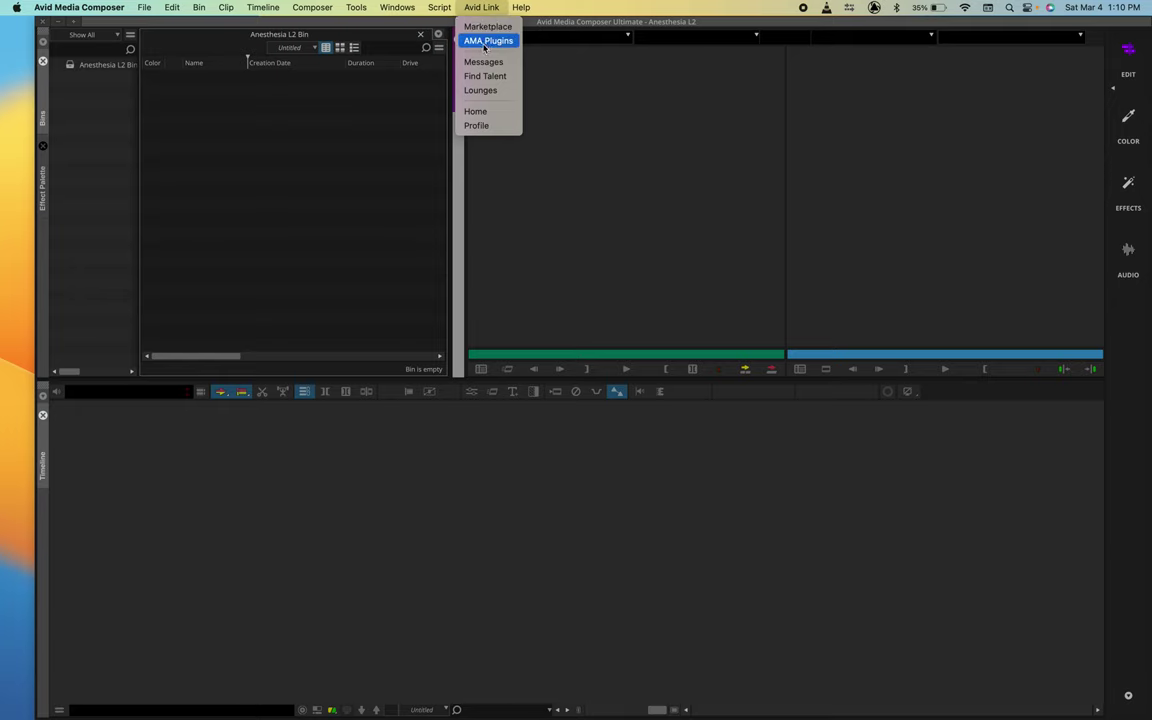
left_click(488, 41)
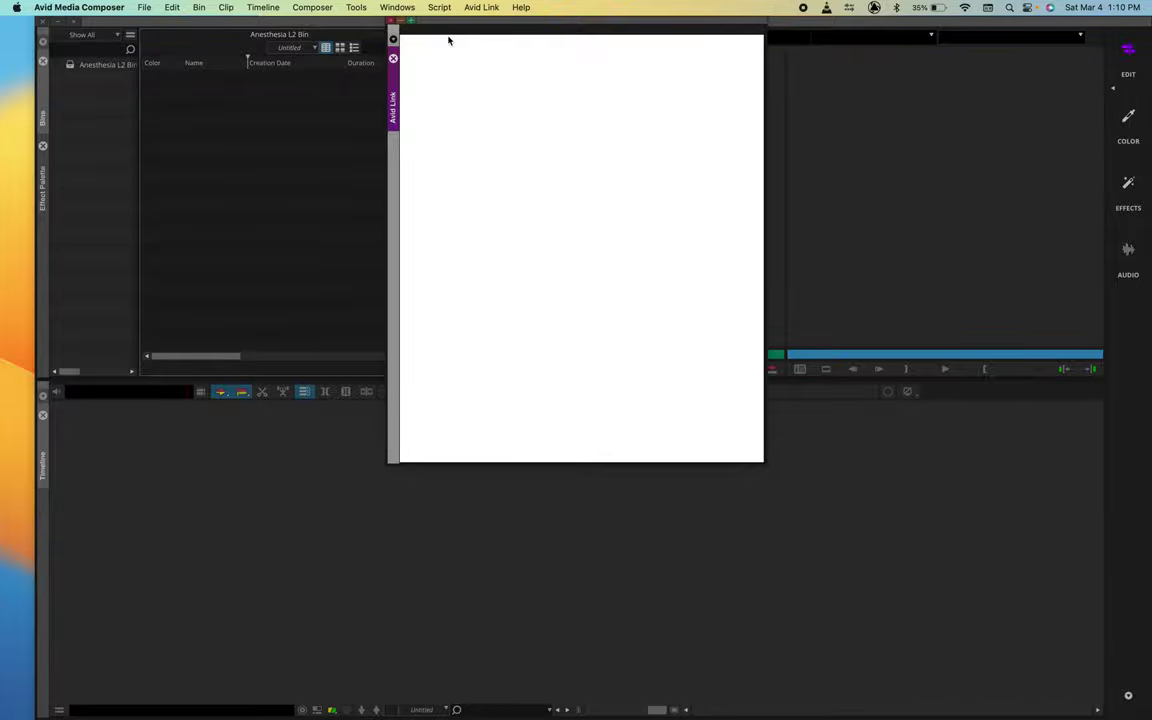
scroll(525, 205, "down", 5)
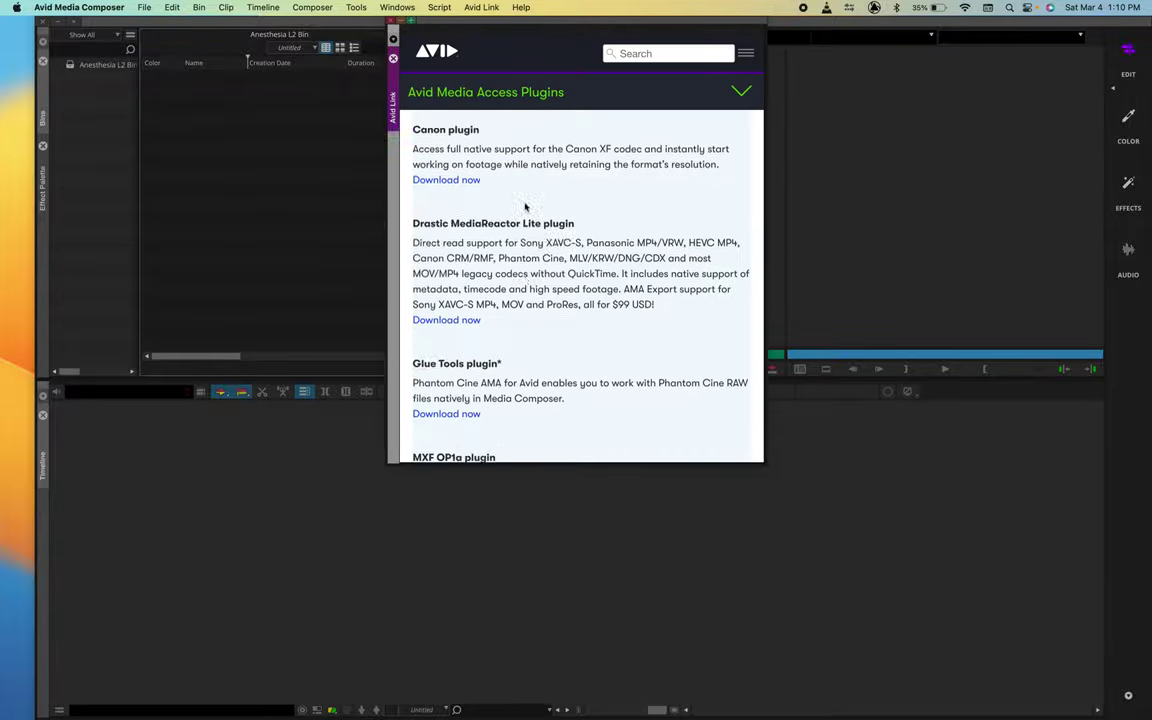
scroll(525, 205, "down", 10)
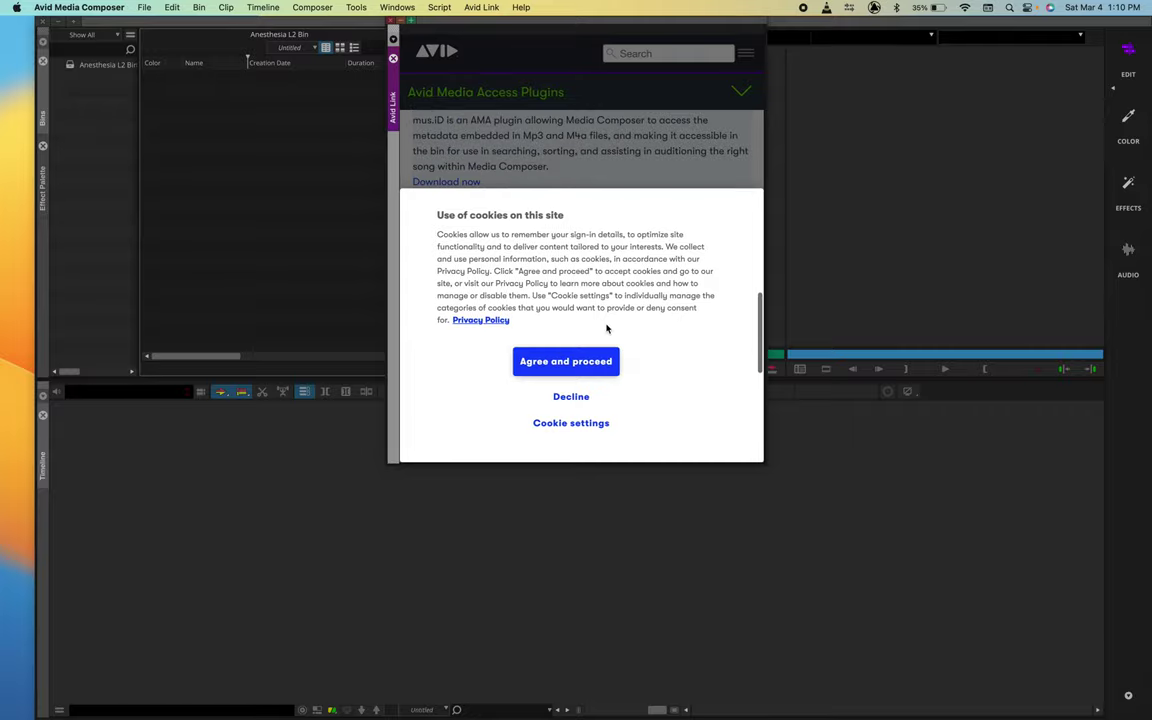
left_click(553, 361)
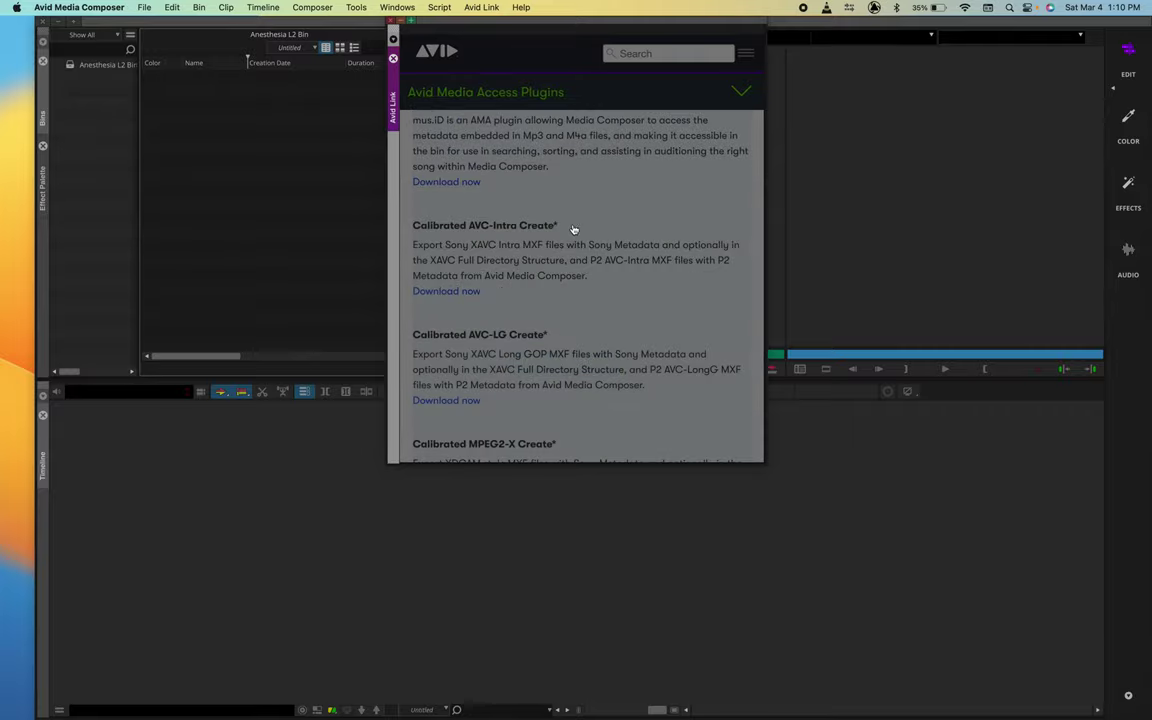
scroll(573, 245, "down", 10)
scroll(528, 366, "up", 15)
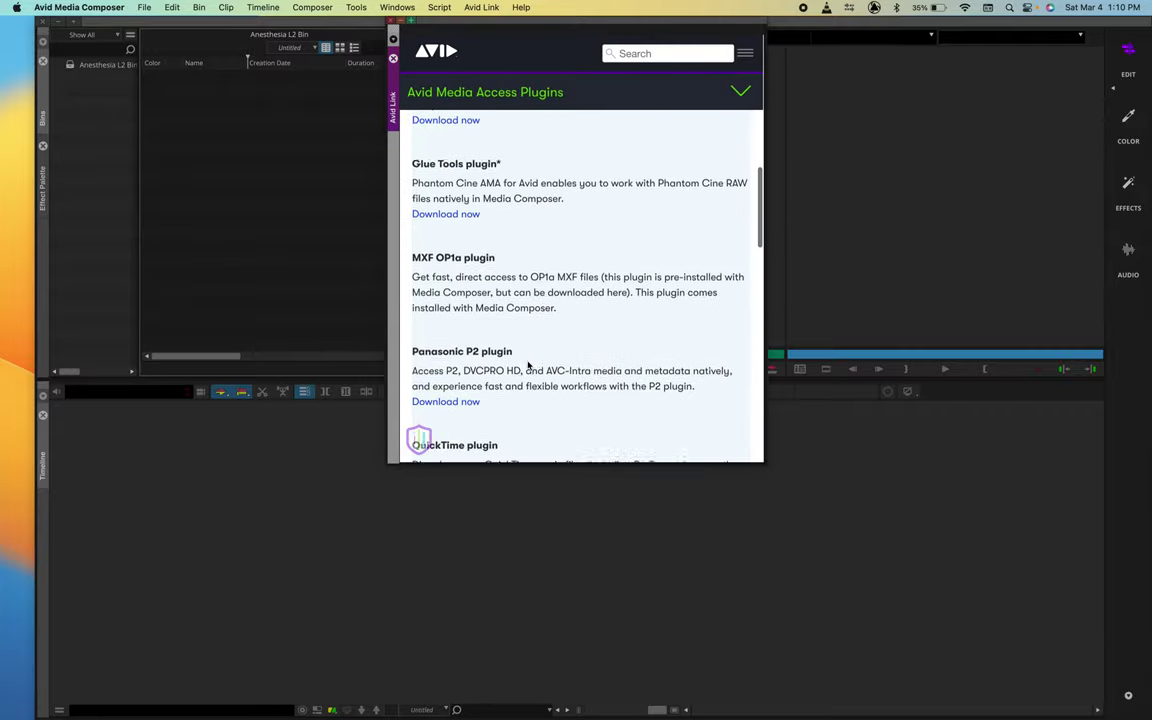
scroll(528, 366, "up", 2)
scroll(463, 179, "up", 10)
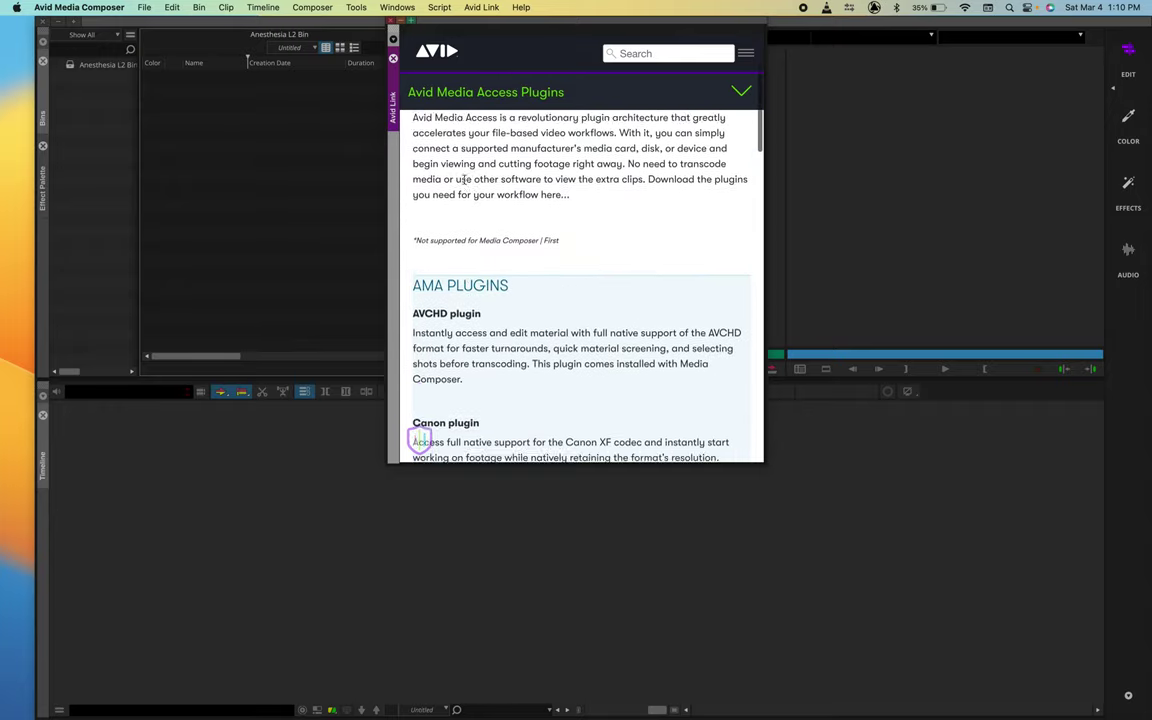
scroll(463, 179, "up", 5)
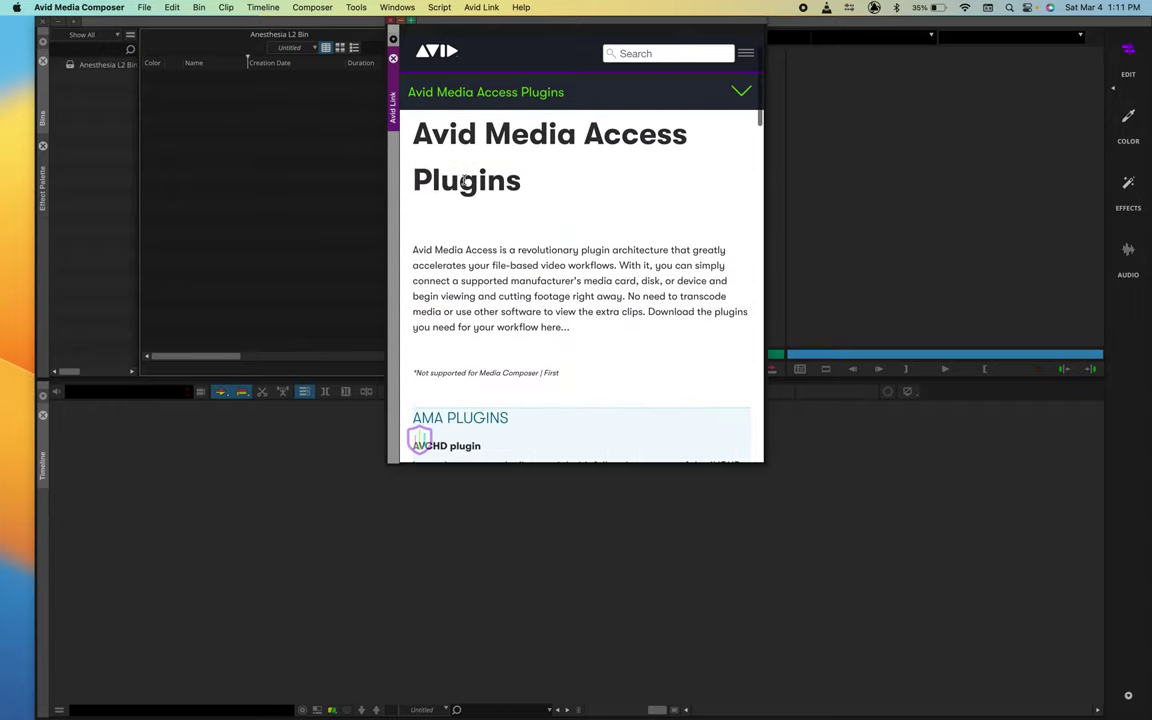
left_click(387, 19)
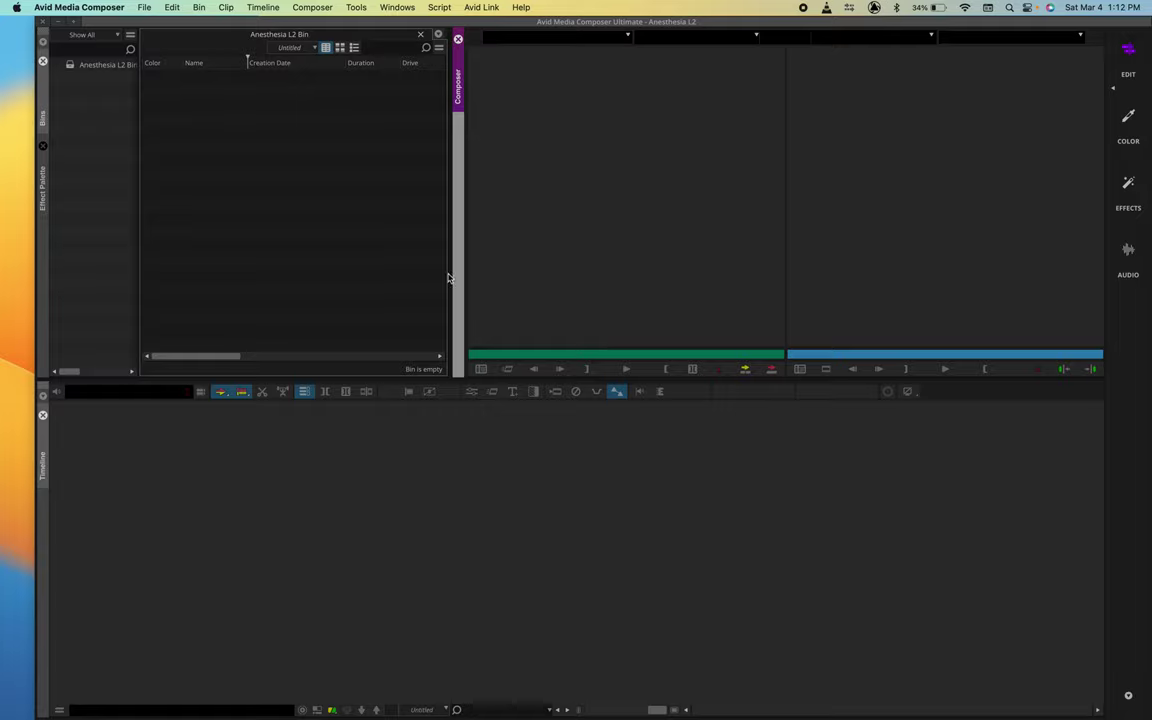
right_click(221, 124)
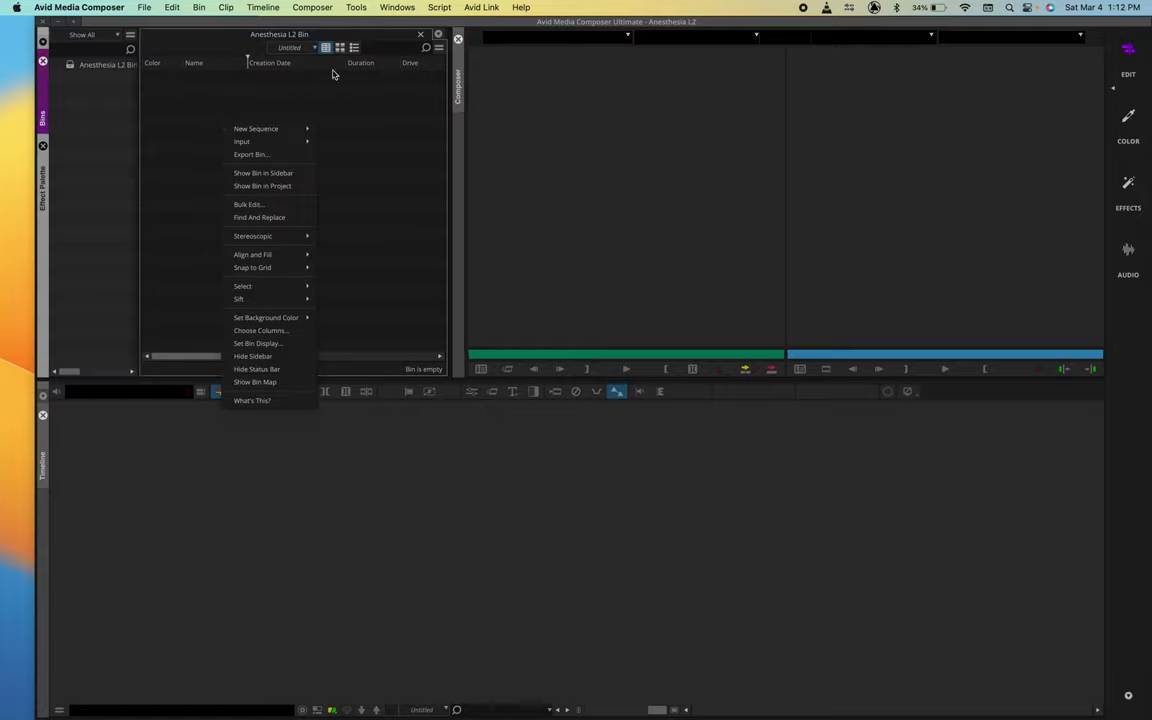
left_click(402, 229)
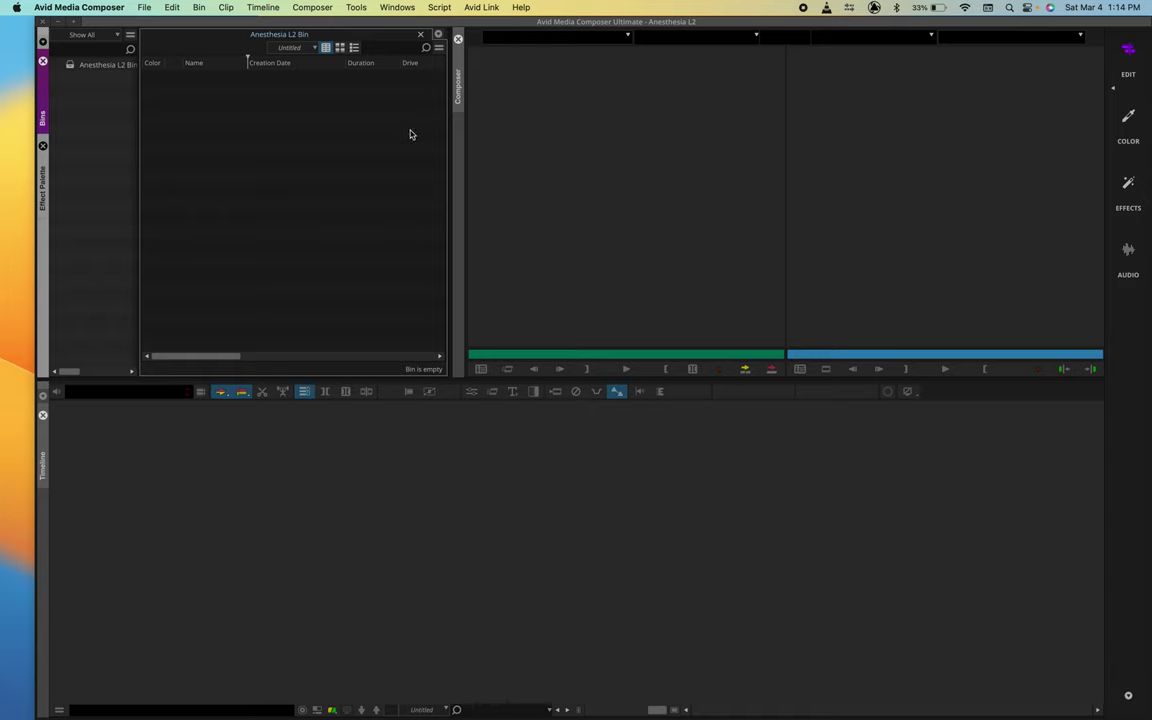
- Create a new bin in the project and name it Video
right_click(71, 98)
left_click(88, 133)
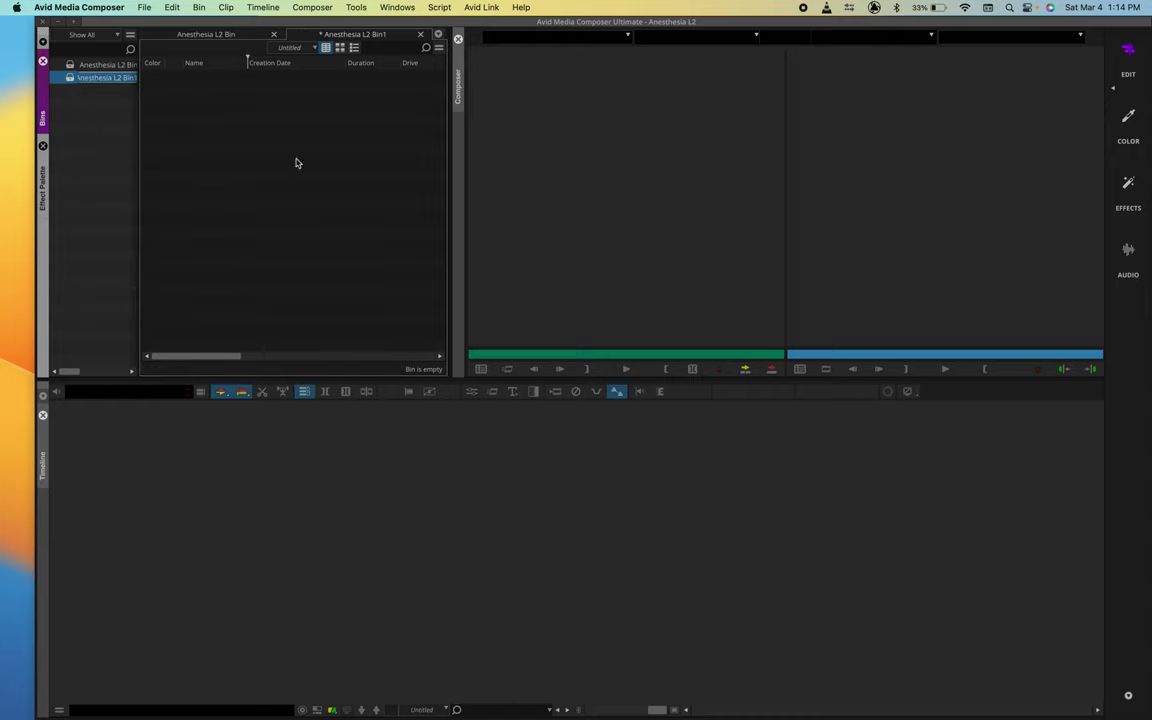
type("Video")
key("Return")
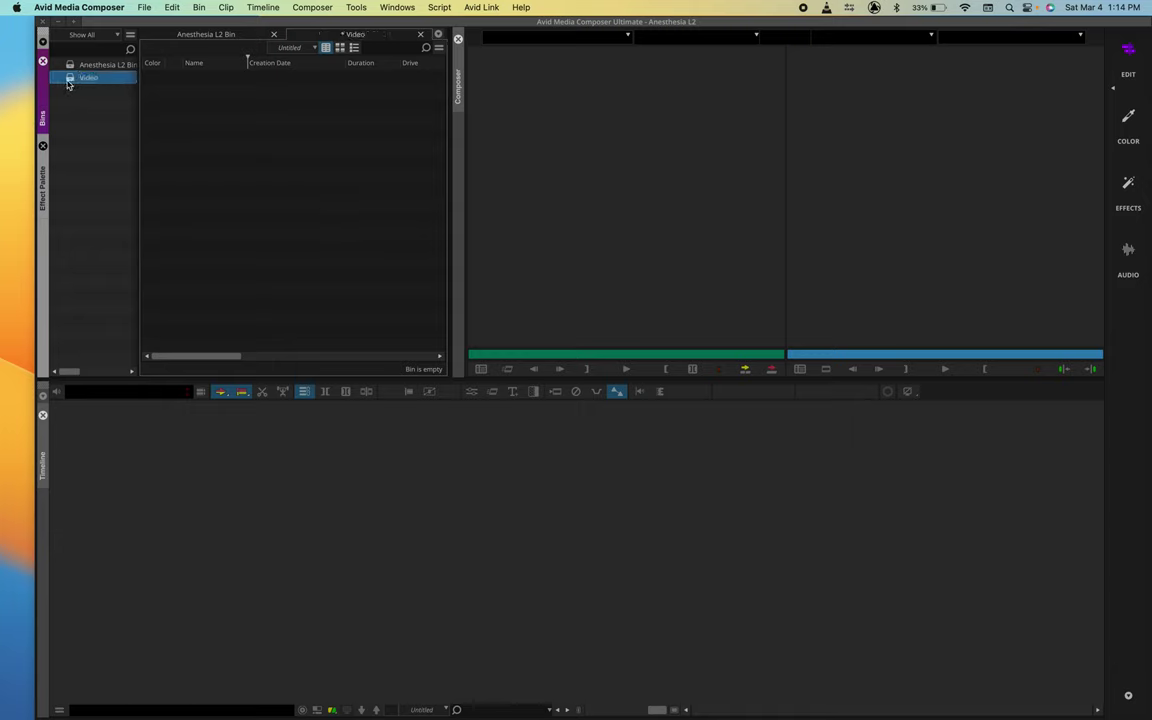
- Open the Source Browser for the Video bin and move its window clear of the bins, towards the middle of the workspace
right_click(302, 129)
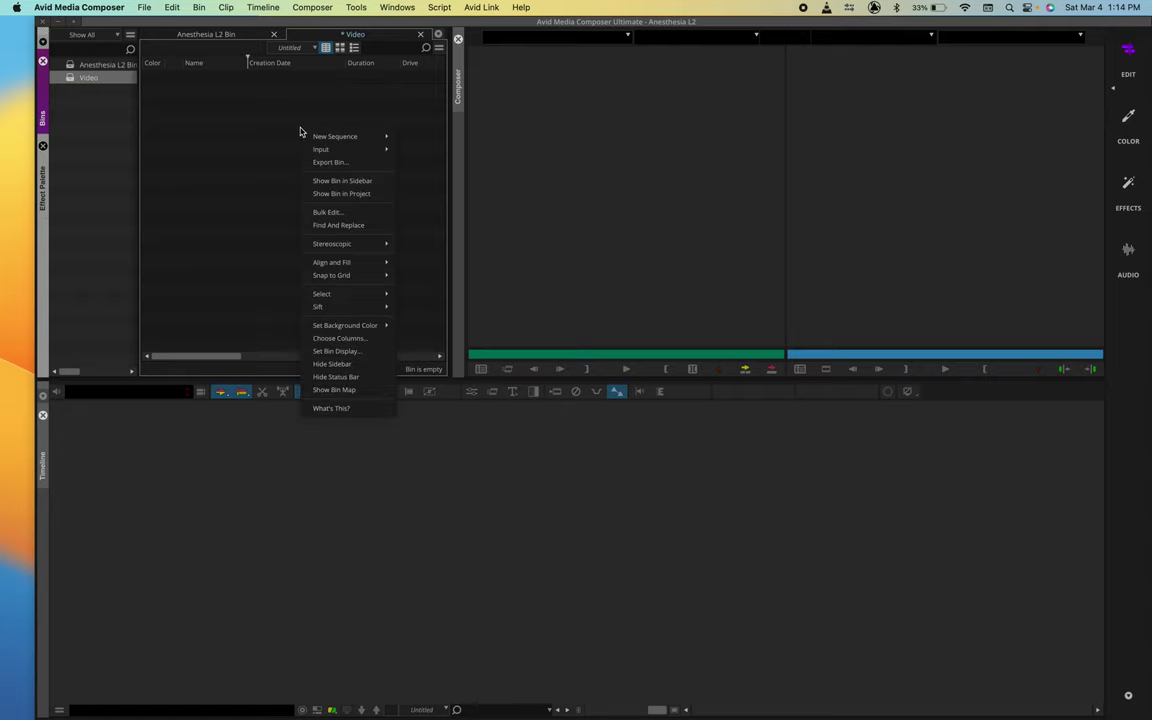
mouse_move(340, 149)
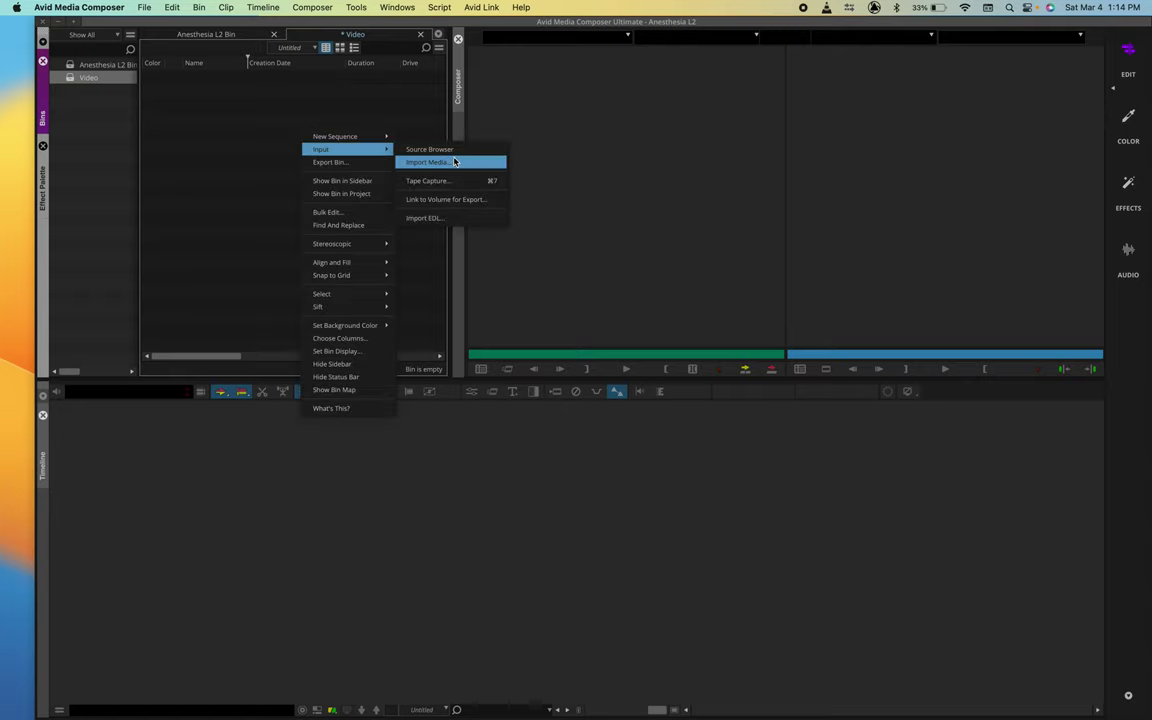
left_click(453, 151)
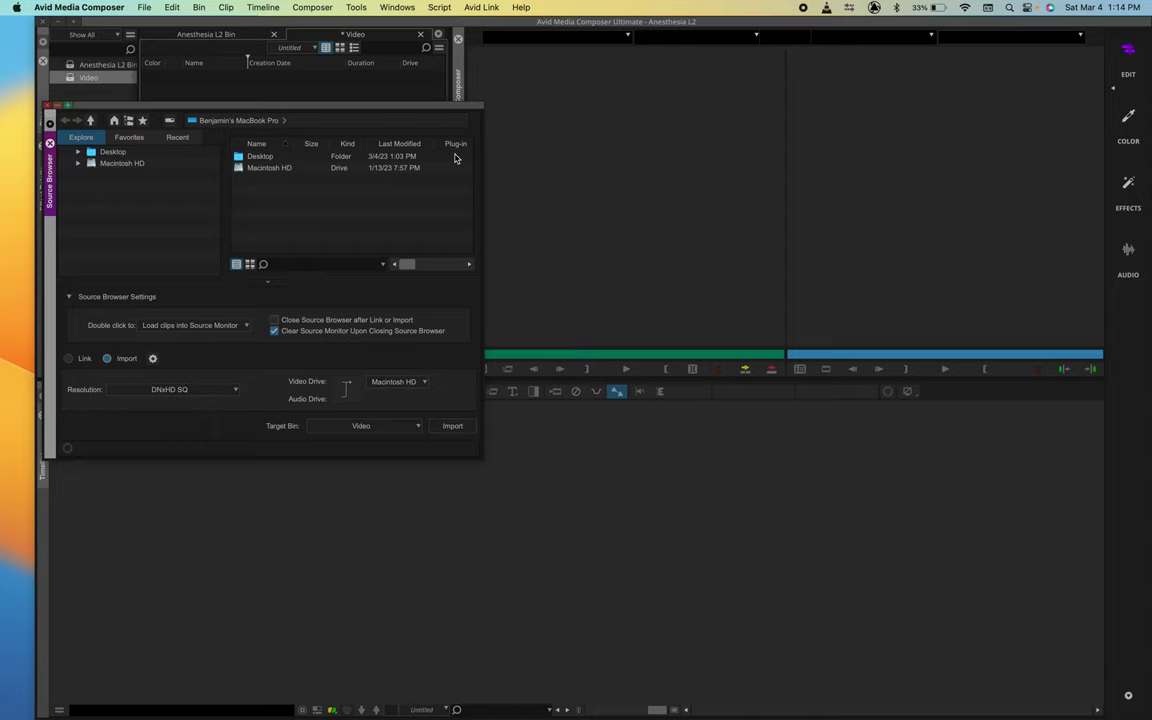
left_click_drag(218, 105, 543, 140)
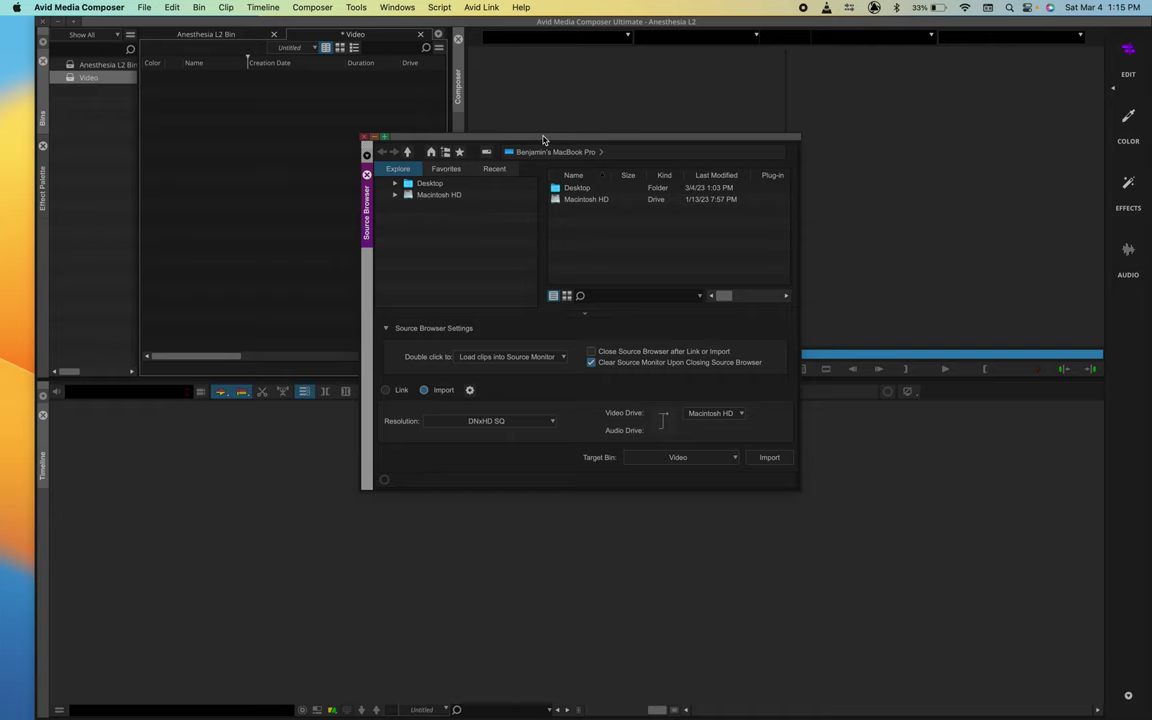
left_click(145, 8)
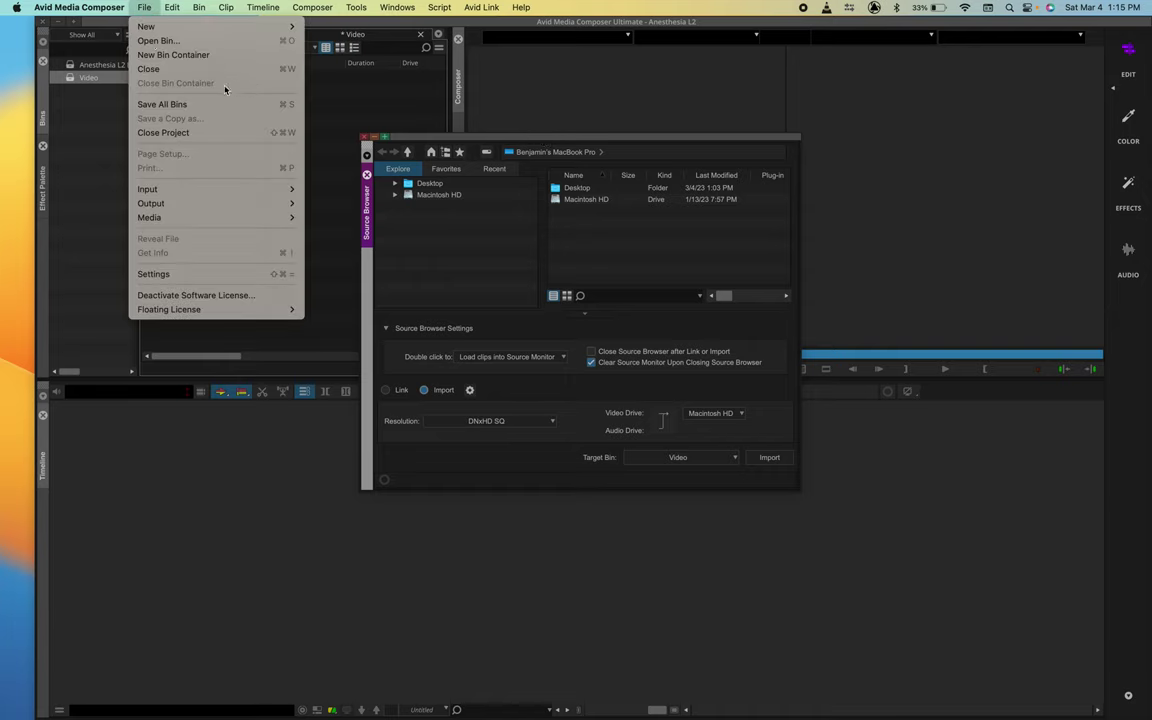
mouse_move(220, 189)
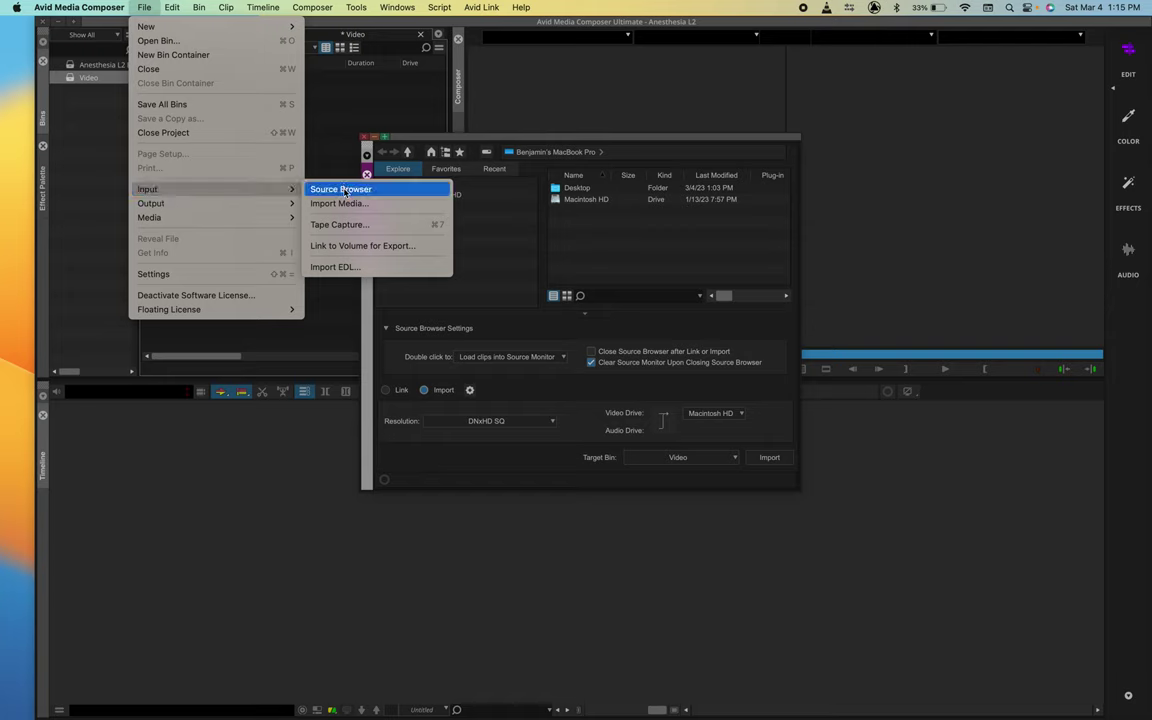
mouse_move(352, 8)
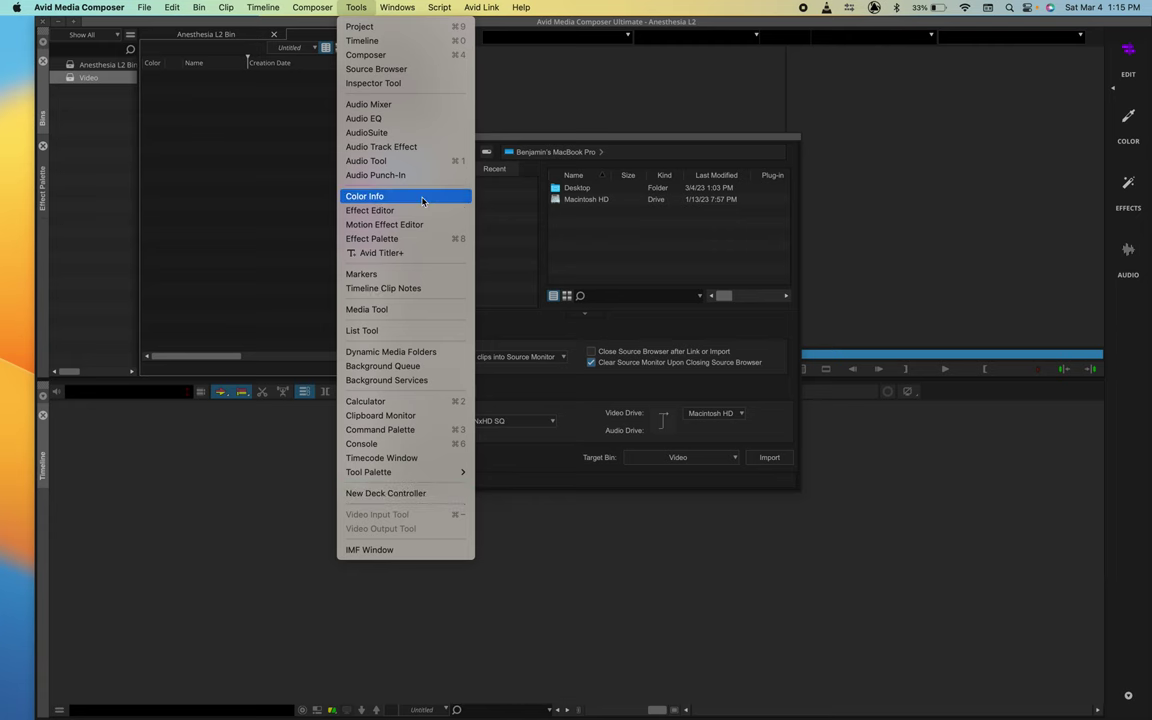
left_click(393, 69)
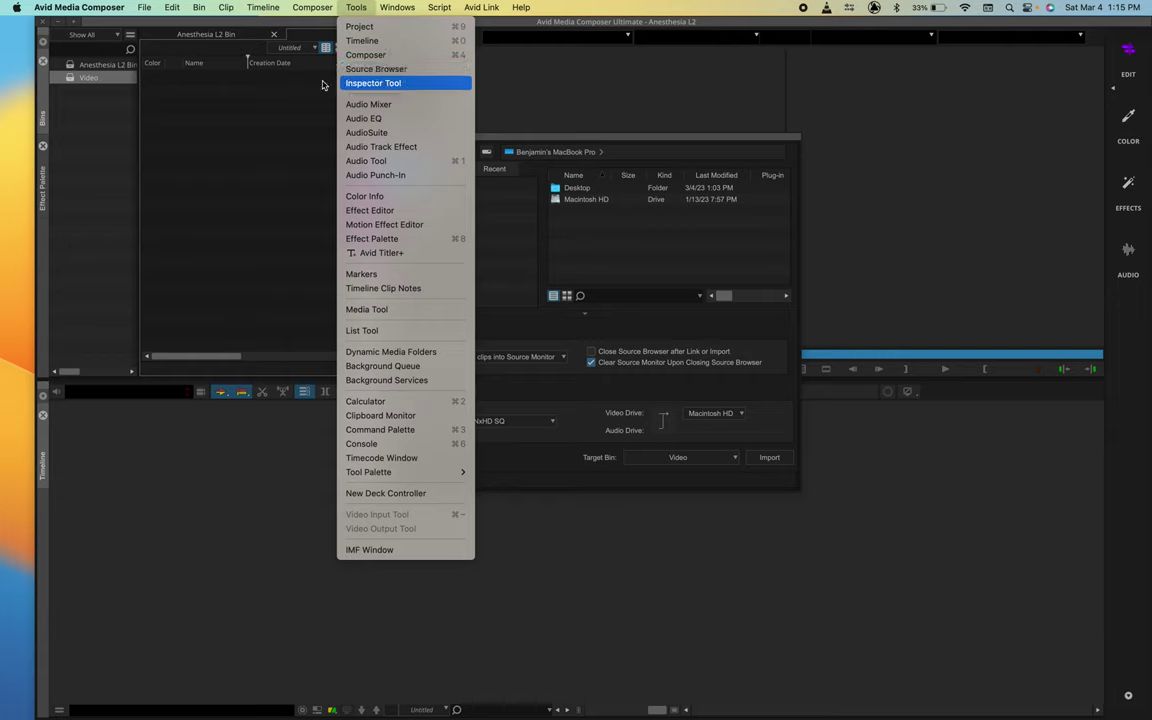
right_click(236, 141)
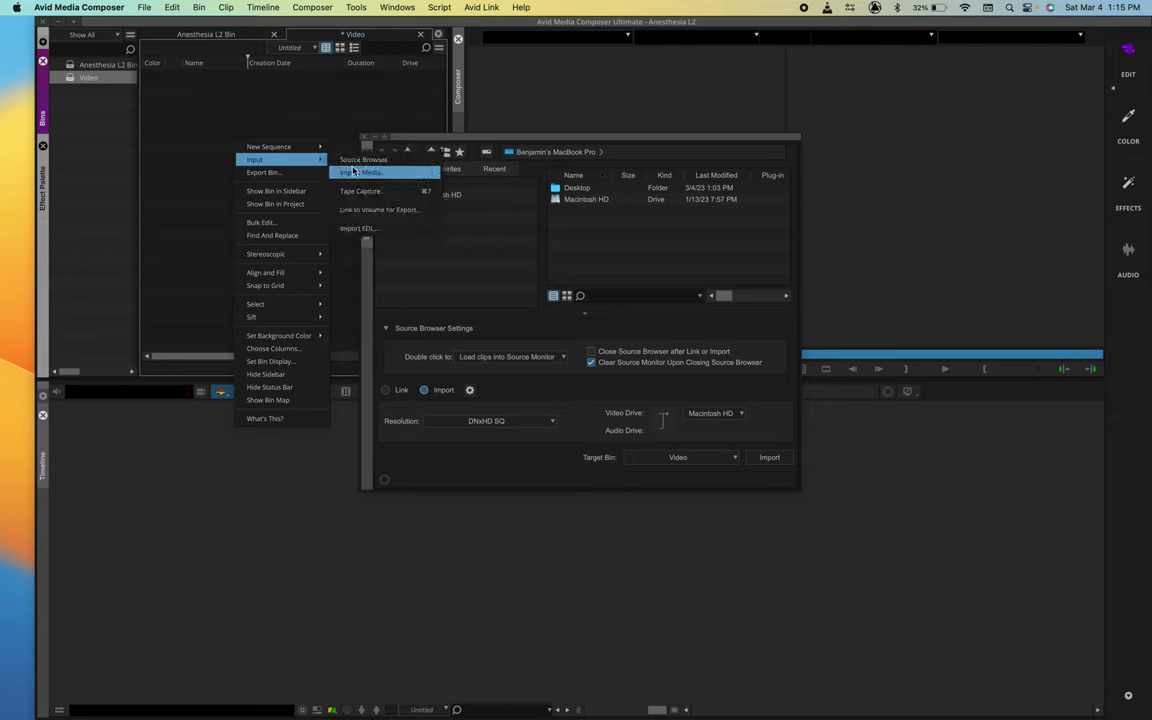
left_click(319, 114)
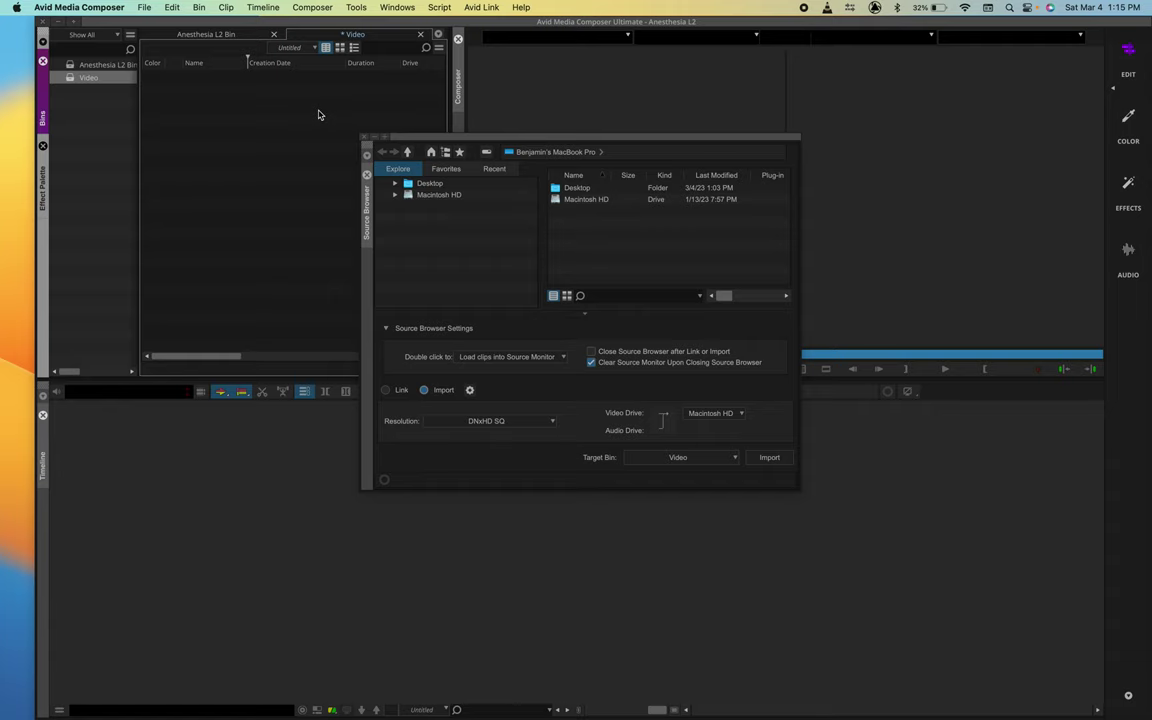
- Move the Source Browser window higher, show the Desktop folder's contents, and collapse the Macintosh HD folder tree
left_click_drag(545, 138, 530, 83)
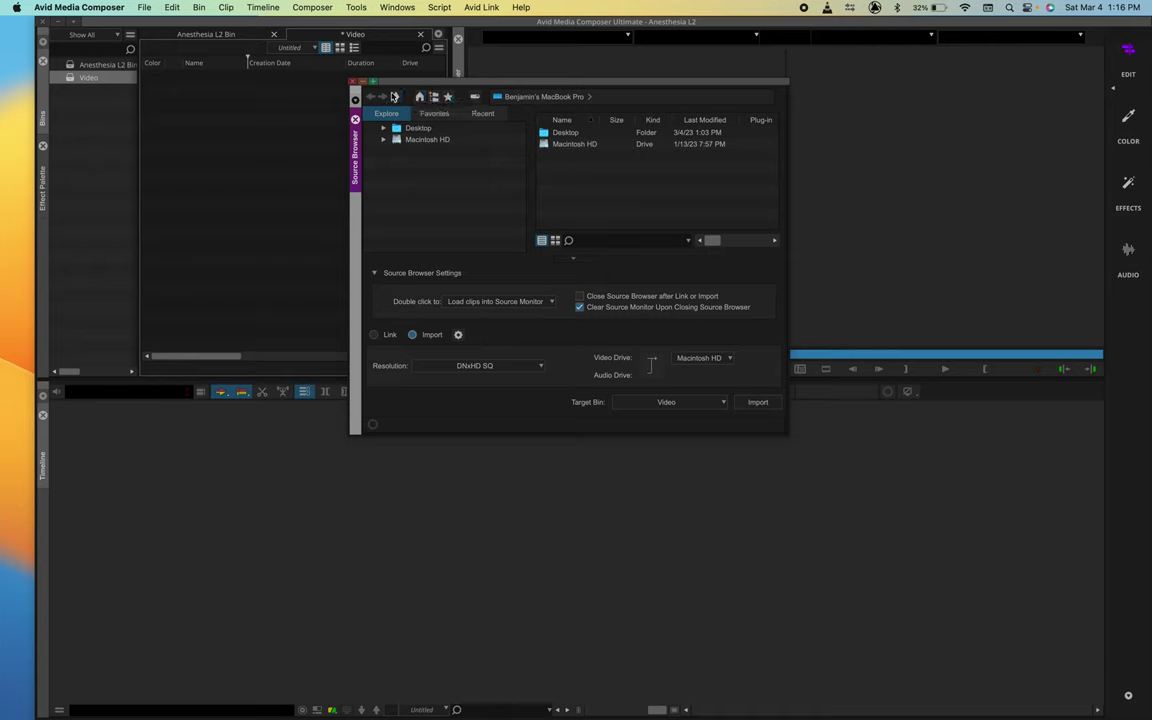
left_click(400, 128)
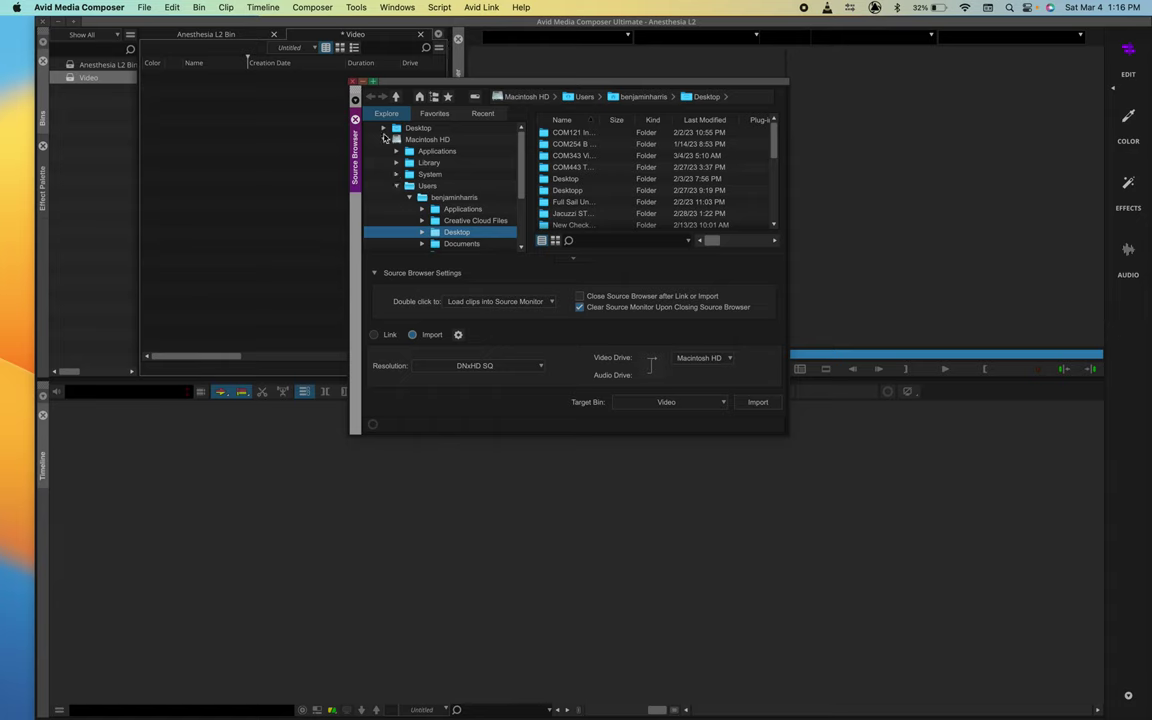
left_click(383, 139)
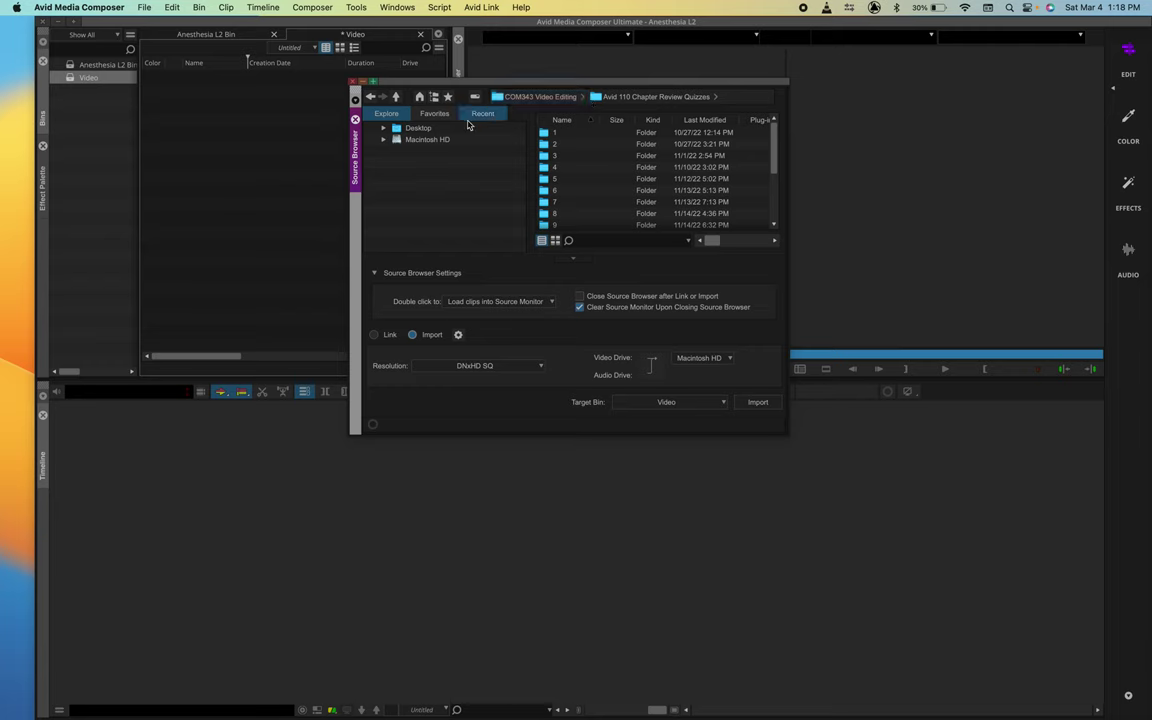
- Browse from COM343 Video Editing to the Avid MC110 Video Lectures folder in the Source Browser, and collapse the Macintosh HD tree
left_click(384, 139)
left_click(470, 244)
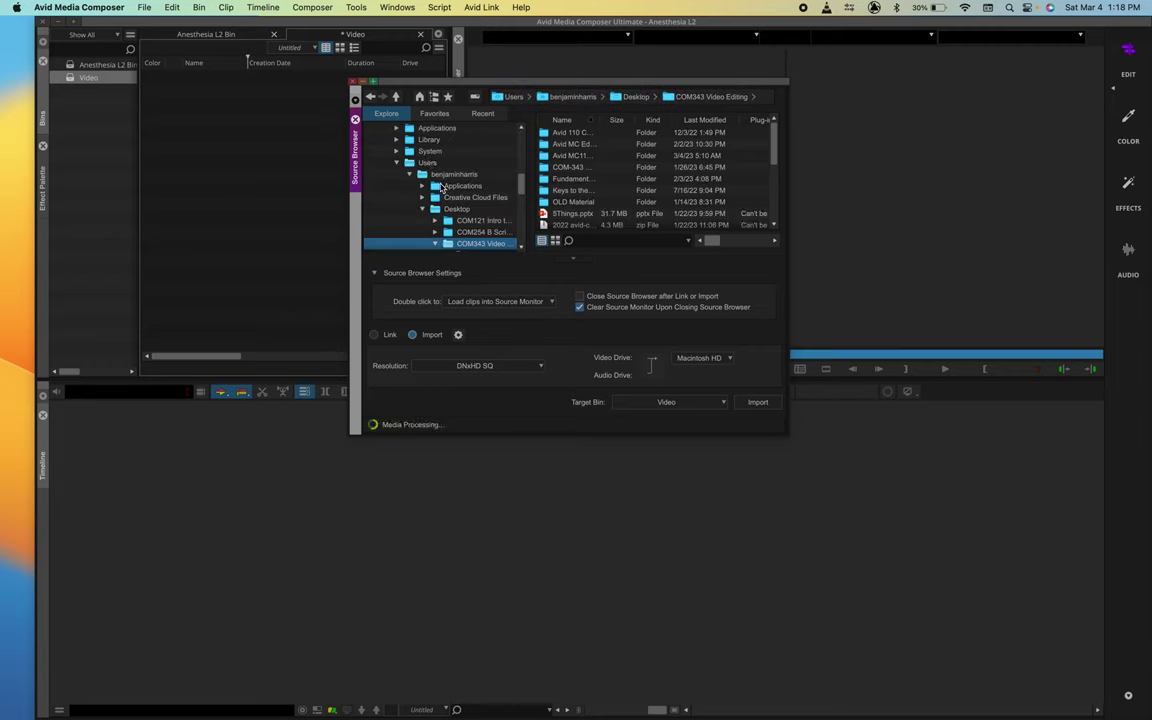
scroll(470, 244, "down", 3)
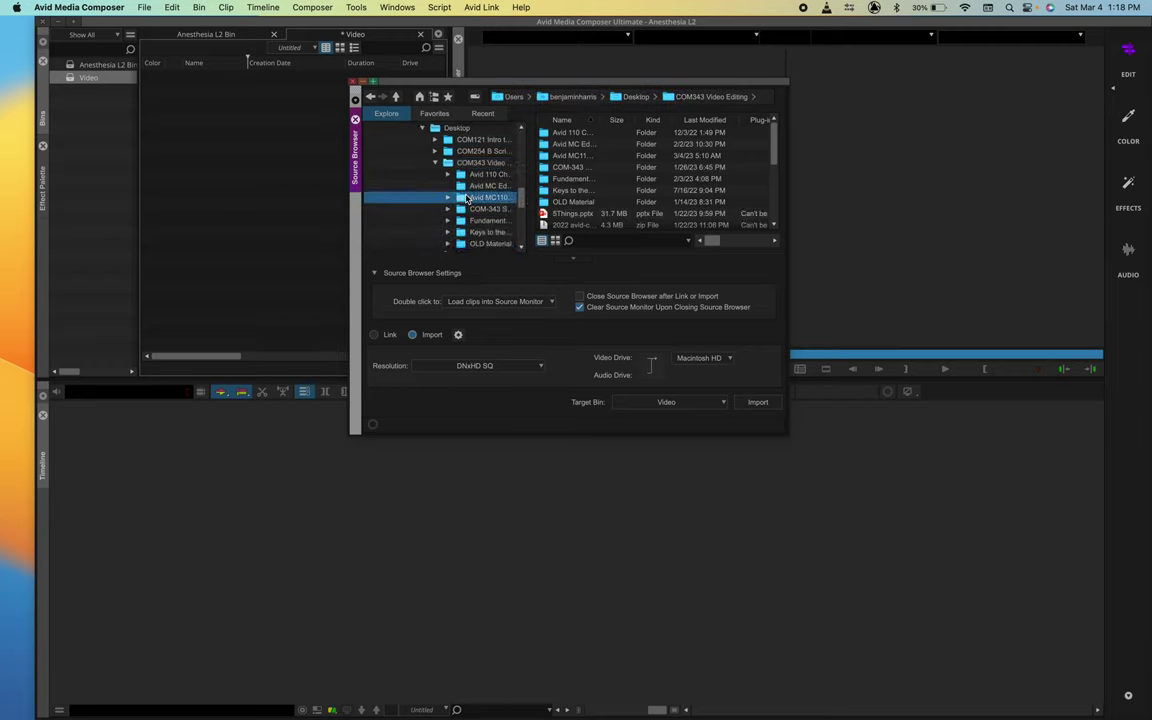
left_click(490, 197)
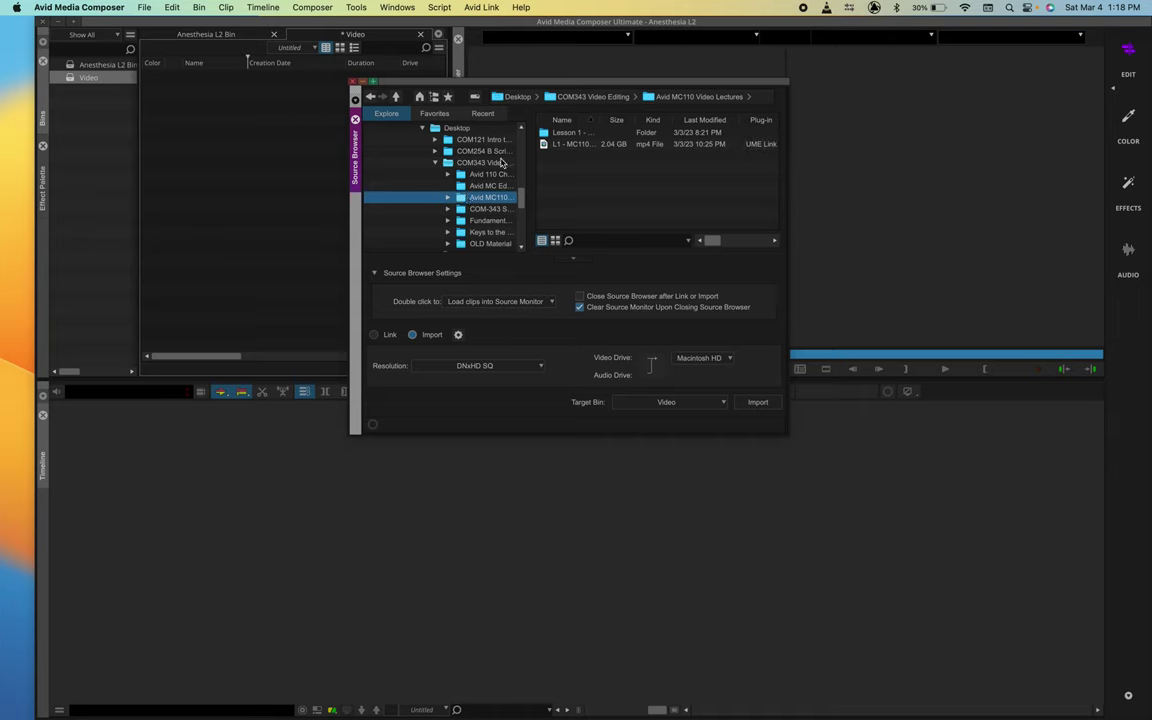
scroll(432, 176, "right", 2)
left_click(384, 128)
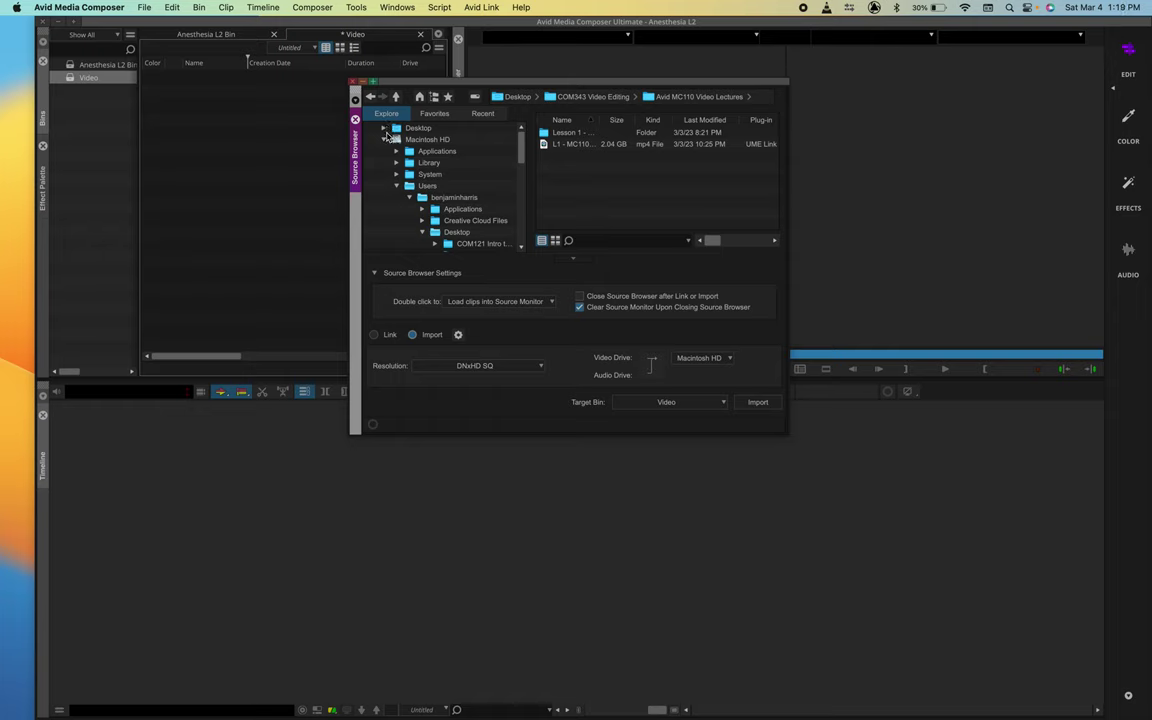
left_click(385, 141)
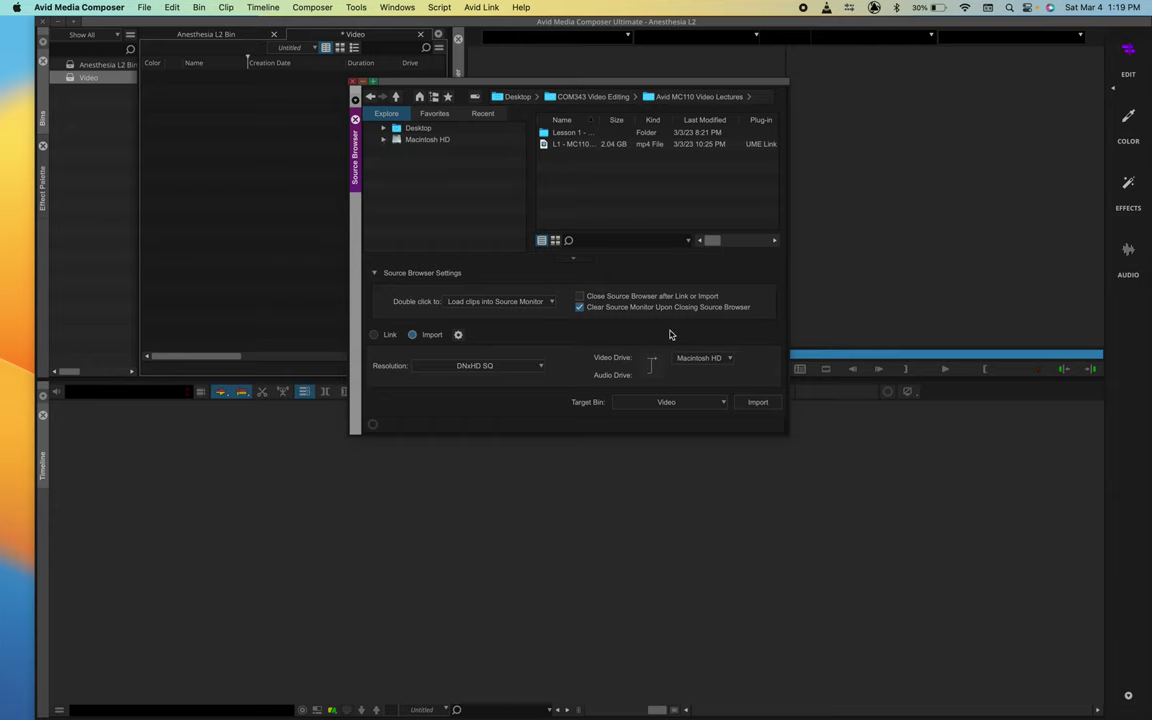
- Hide and redisplay the Source Browser settings, compare the Link and Import options, and set the media input method to Link
left_click(573, 258)
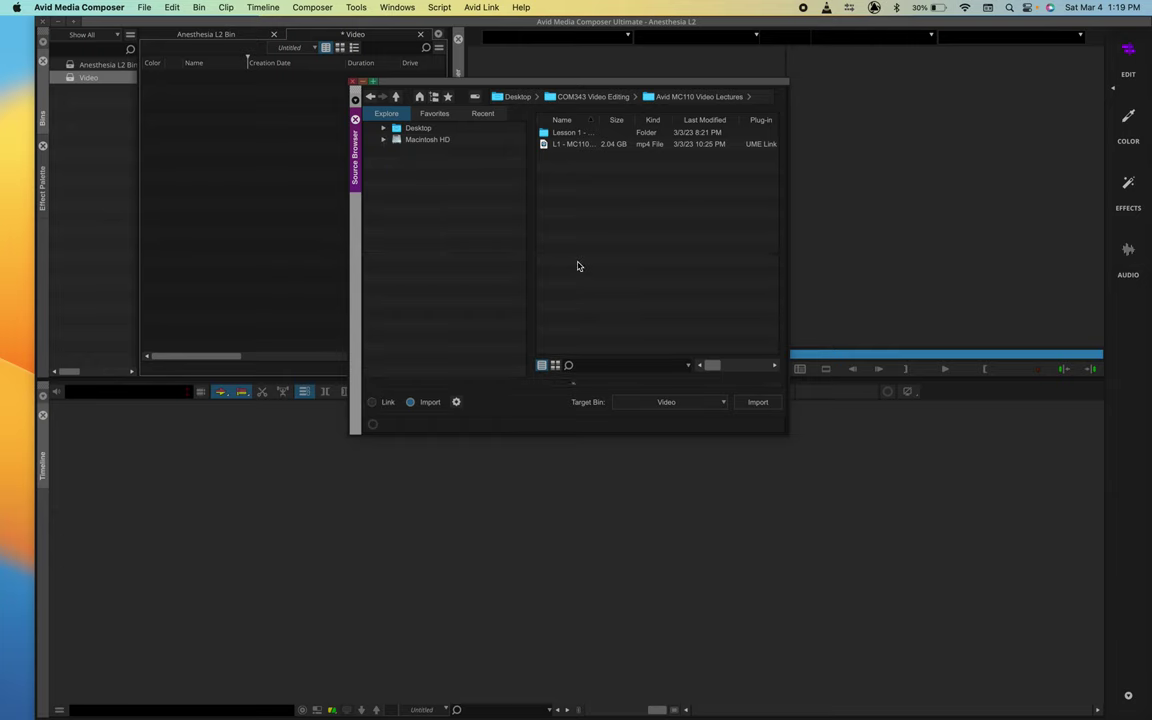
left_click(572, 384)
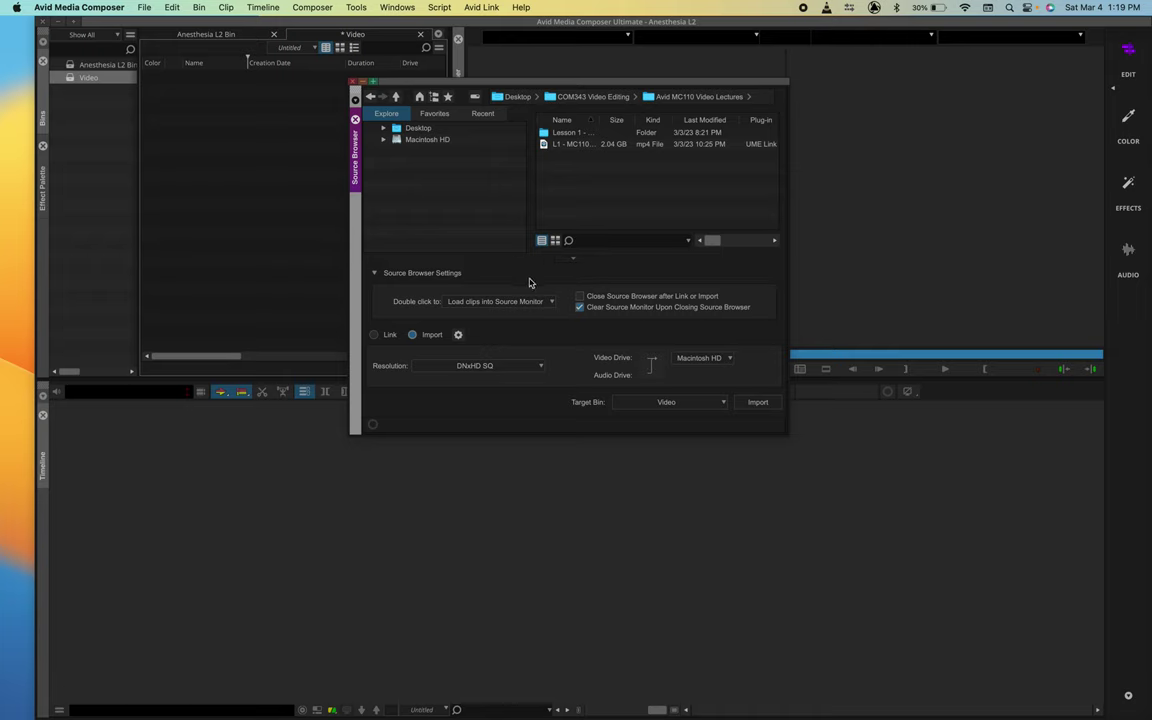
left_click(387, 336)
left_click(414, 335)
left_click(388, 335)
left_click(420, 336)
left_click(388, 335)
left_click(412, 336)
left_click(412, 335)
left_click(383, 335)
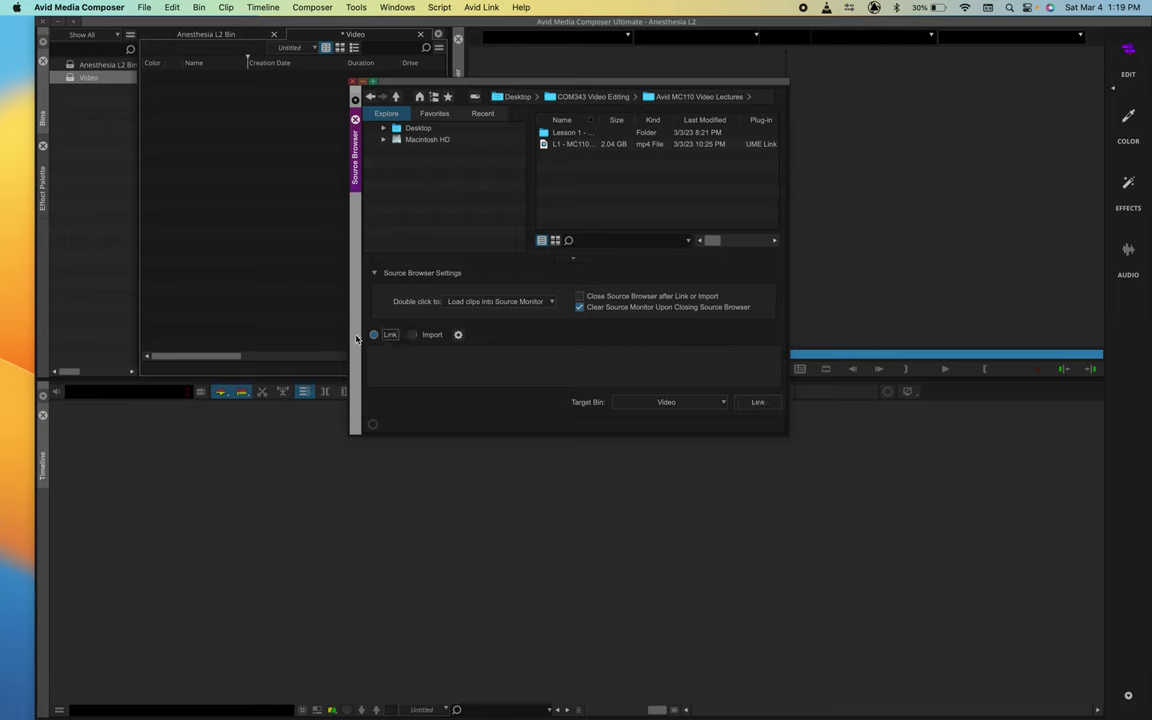
- Set the media input method to Import and review the resolution and video drive choices, keeping DNxHD SQ and Macintosh HD
left_click(414, 335)
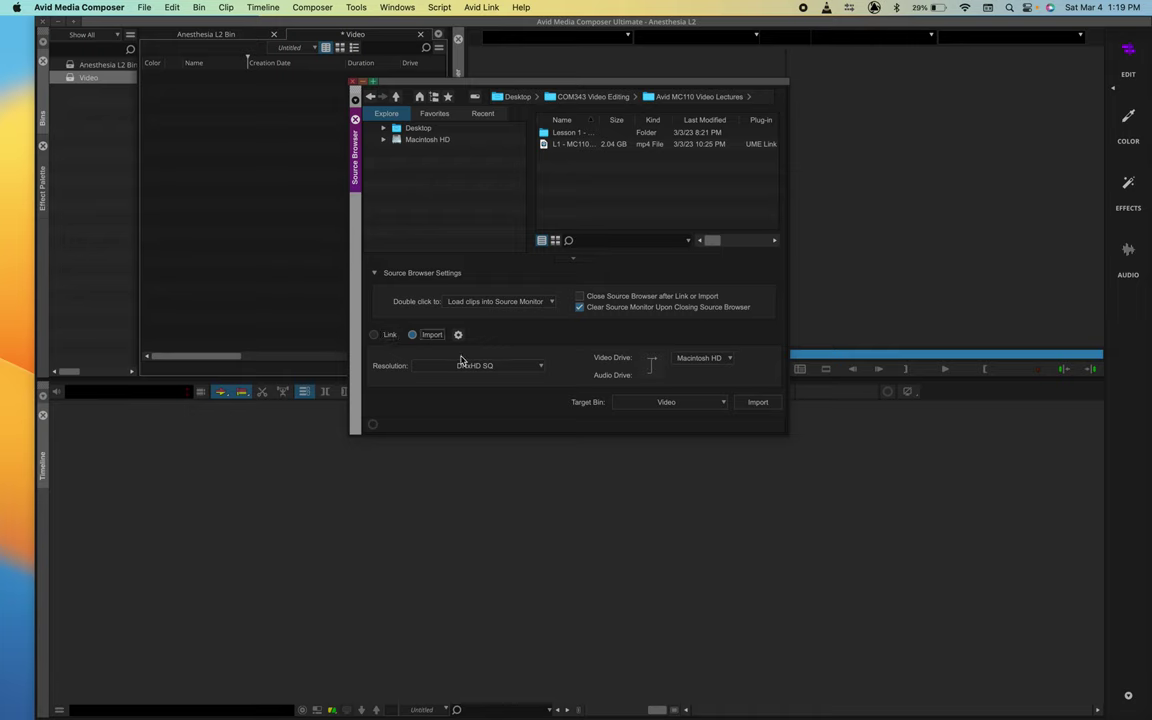
left_click(536, 366)
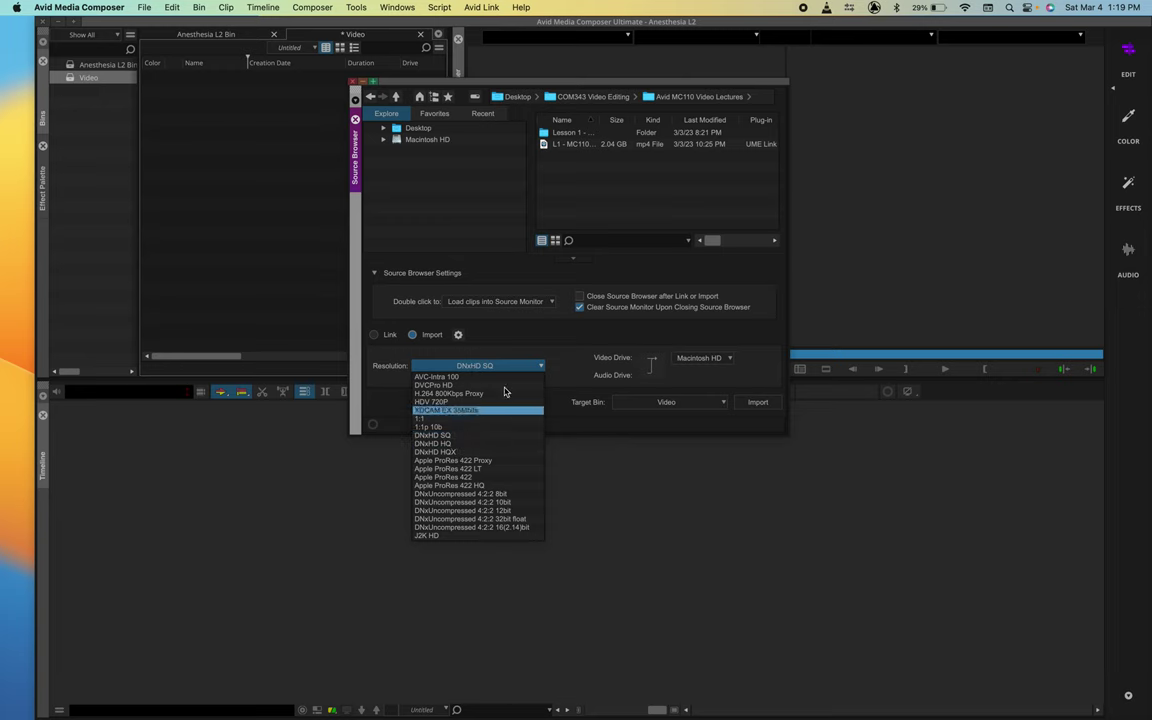
left_click(455, 366)
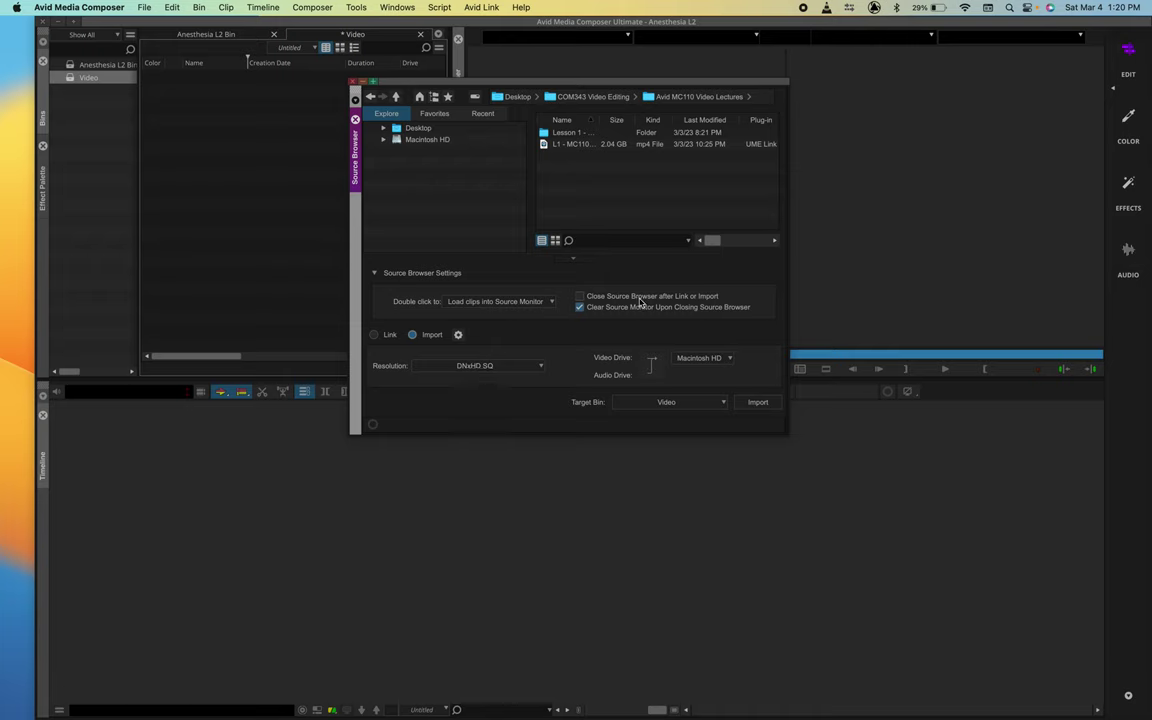
left_click(715, 360)
left_click(698, 360)
left_click(714, 360)
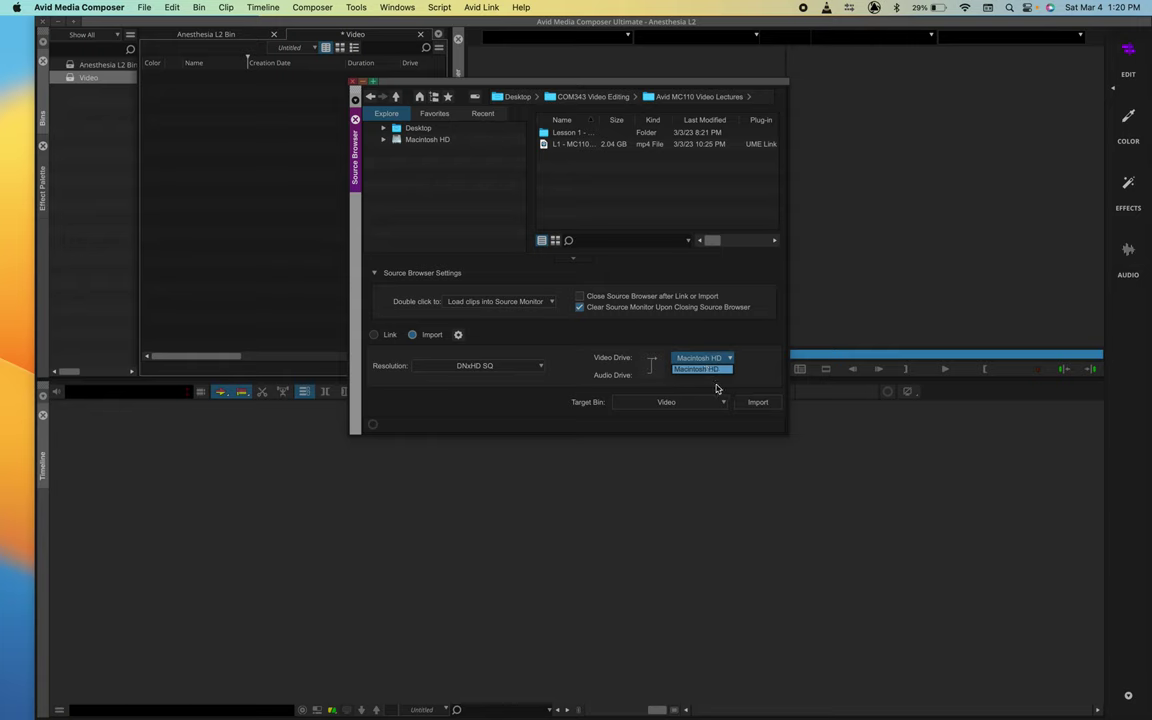
left_click(716, 388)
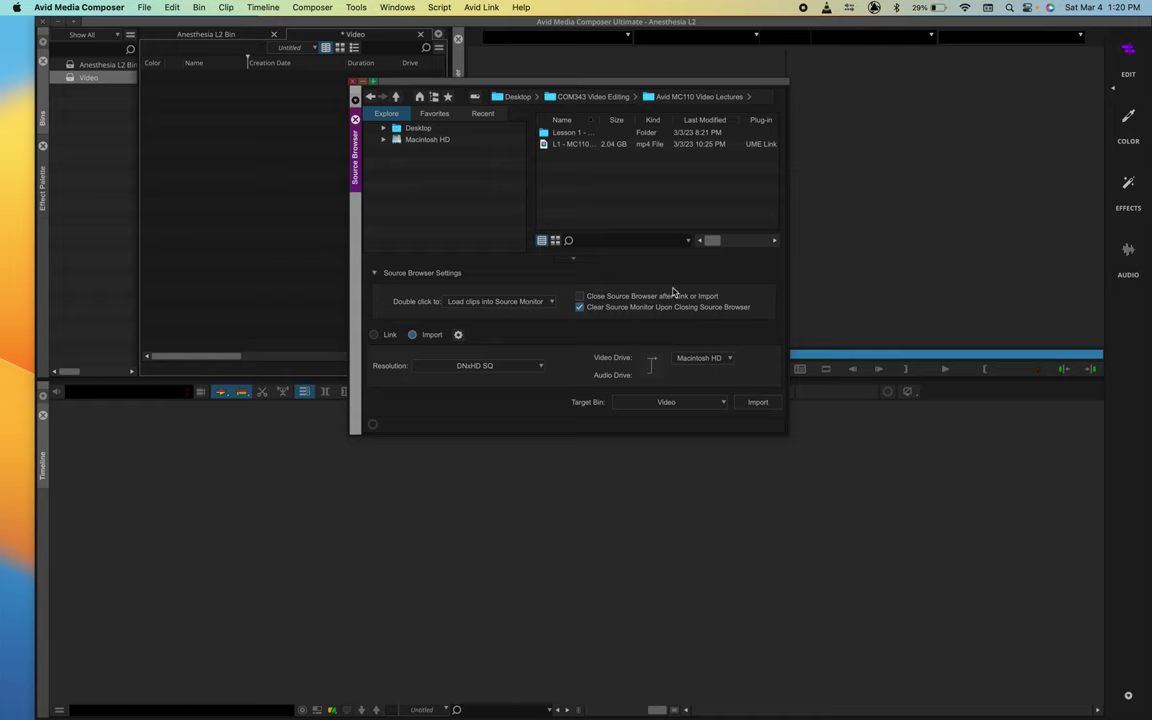
- Keep Import as the media input method and choose Video as the target bin
left_click(411, 337)
left_click(724, 403)
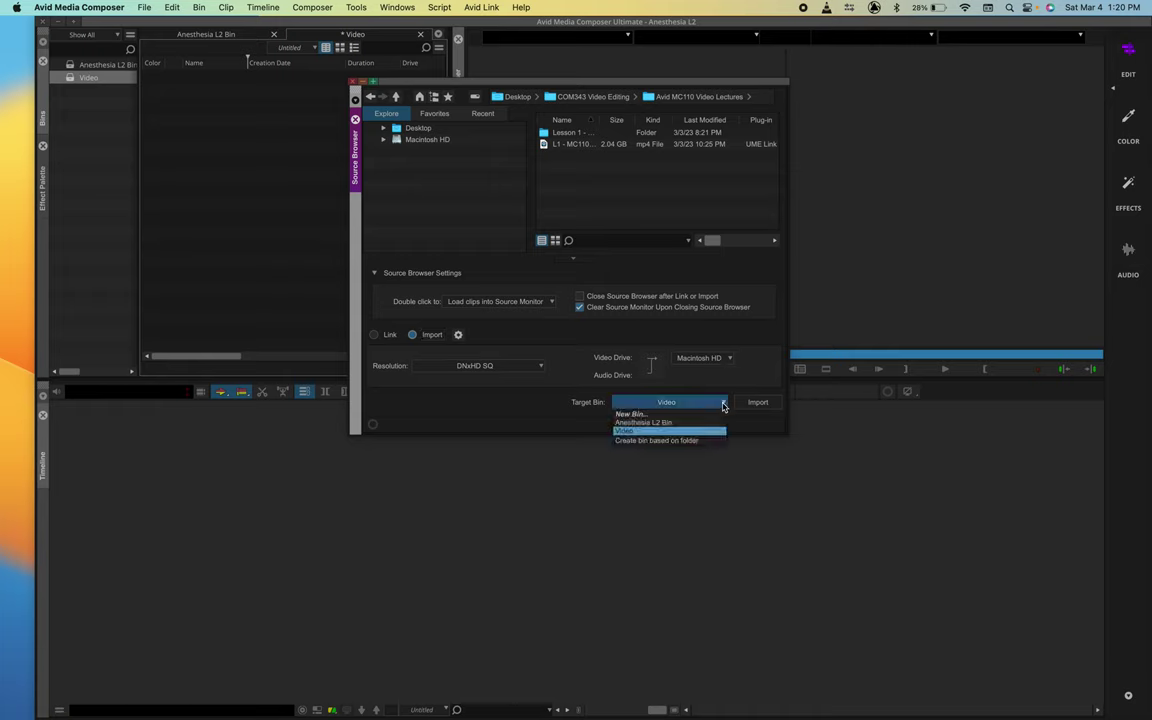
left_click(637, 434)
left_click(757, 402)
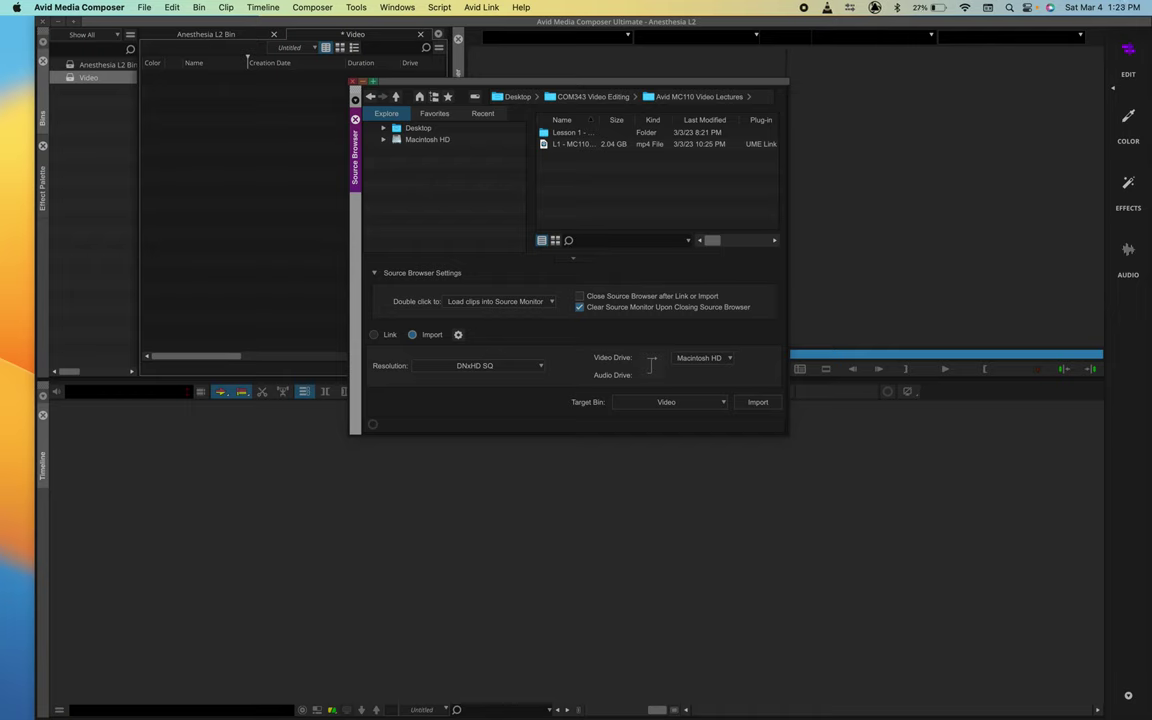
- Compare the Link and Import methods in the Source Browser, leaving Import selected
left_click(752, 403)
left_click(370, 334)
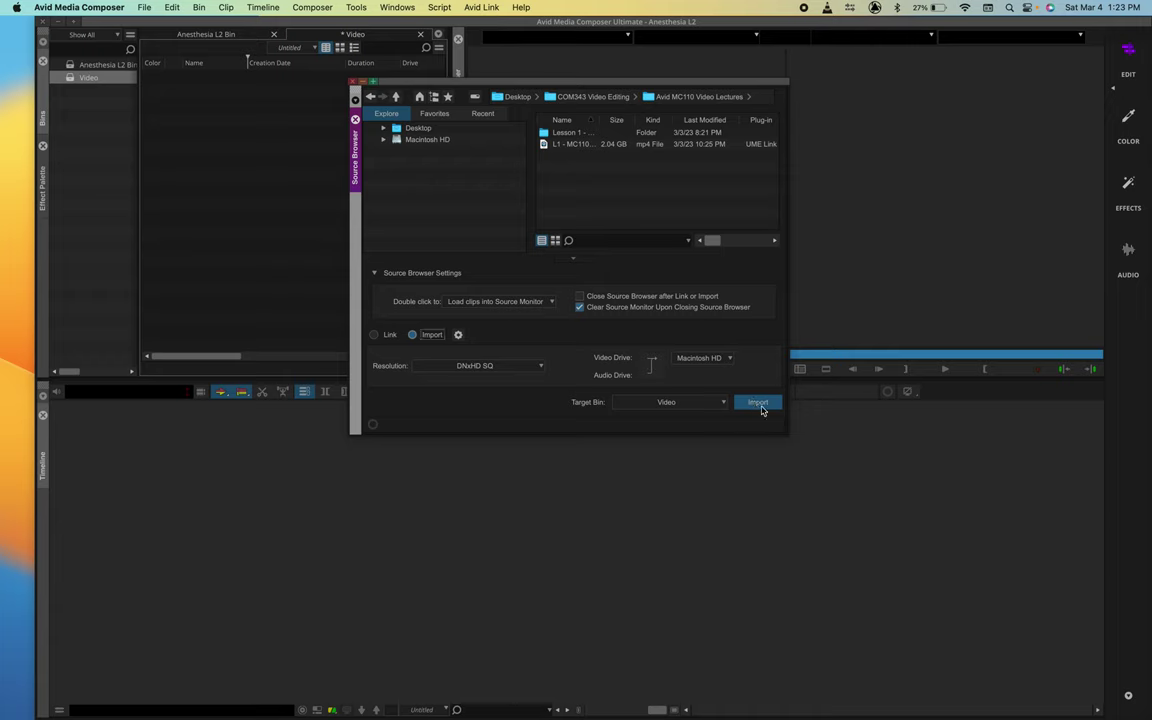
left_click(381, 338)
left_click(428, 335)
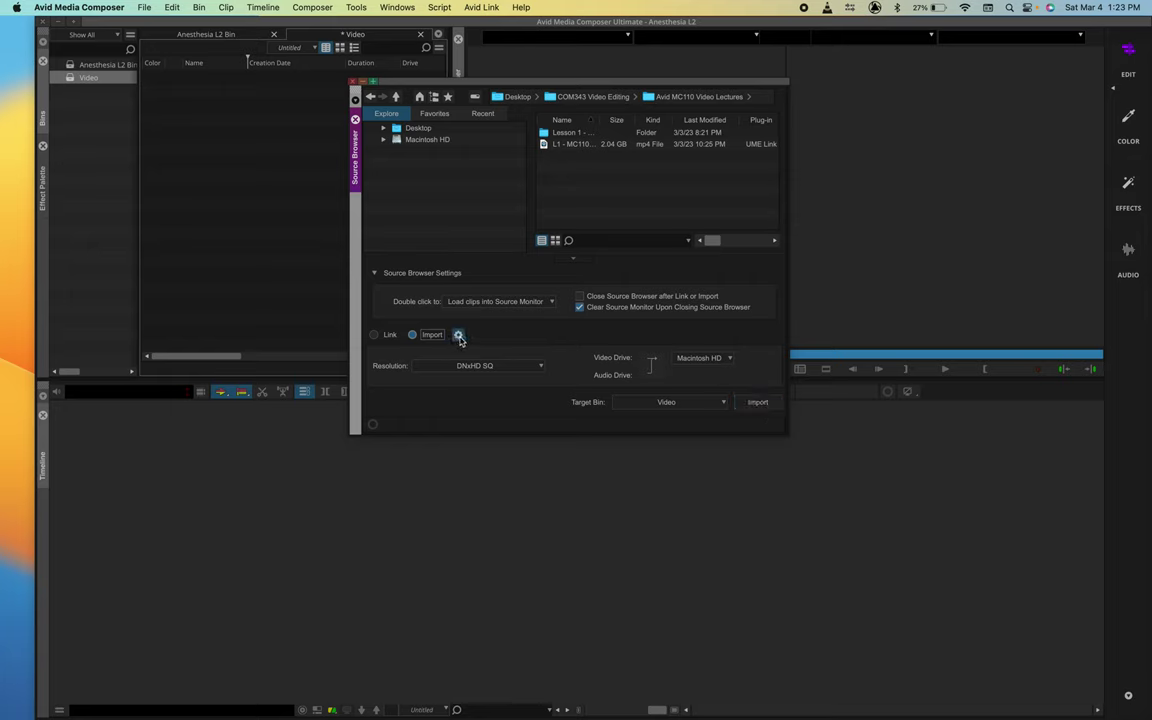
- Review the Image, OMFI/AAF, Shot Log, Audio and XDCAM import settings, close them unchanged, and recheck Link against Import
left_click(458, 336)
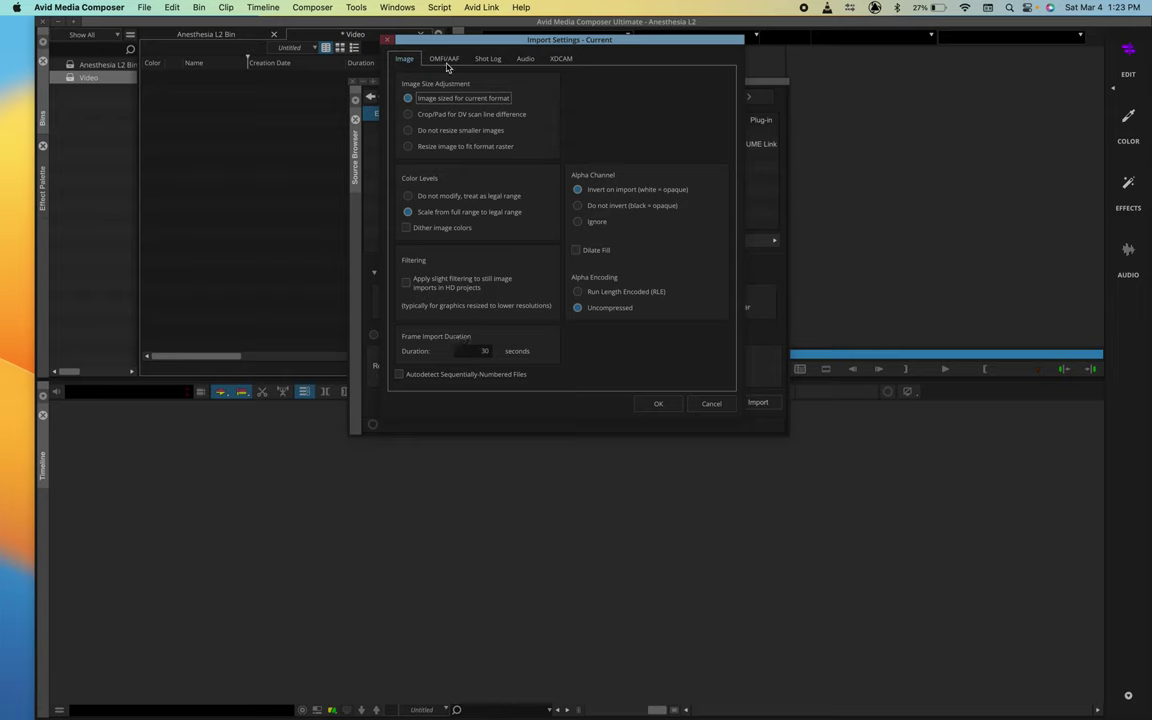
left_click(444, 59)
left_click(488, 59)
left_click(525, 59)
left_click(560, 59)
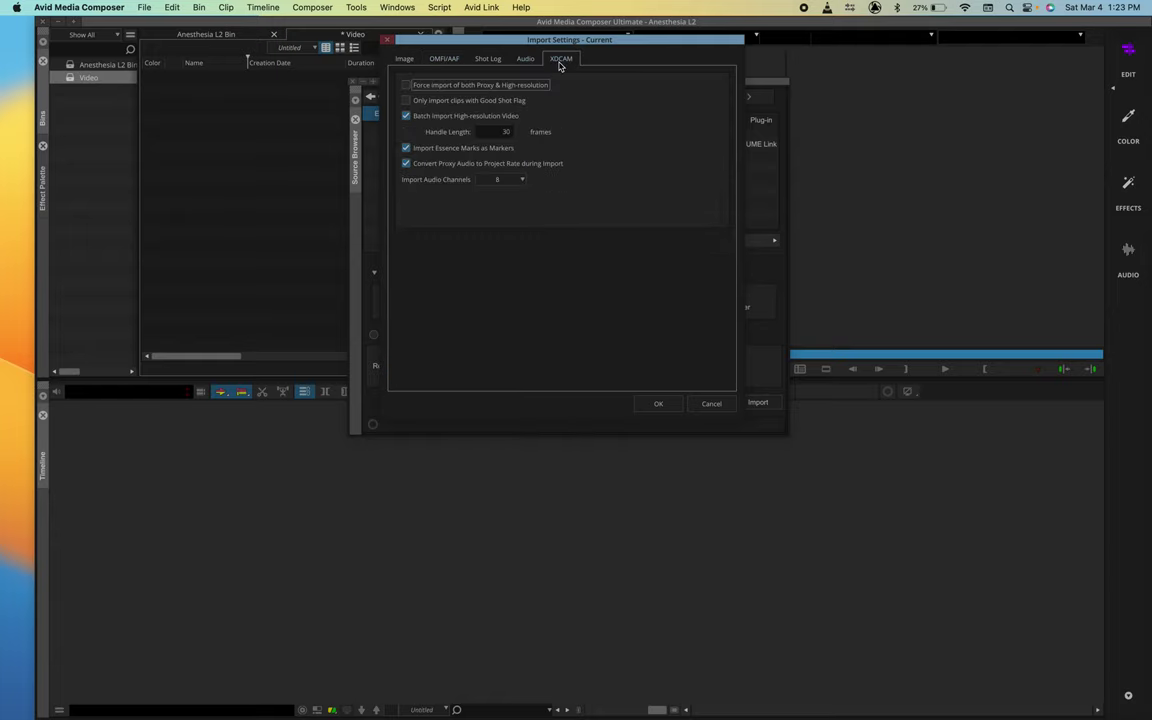
left_click(402, 60)
left_click(349, 39)
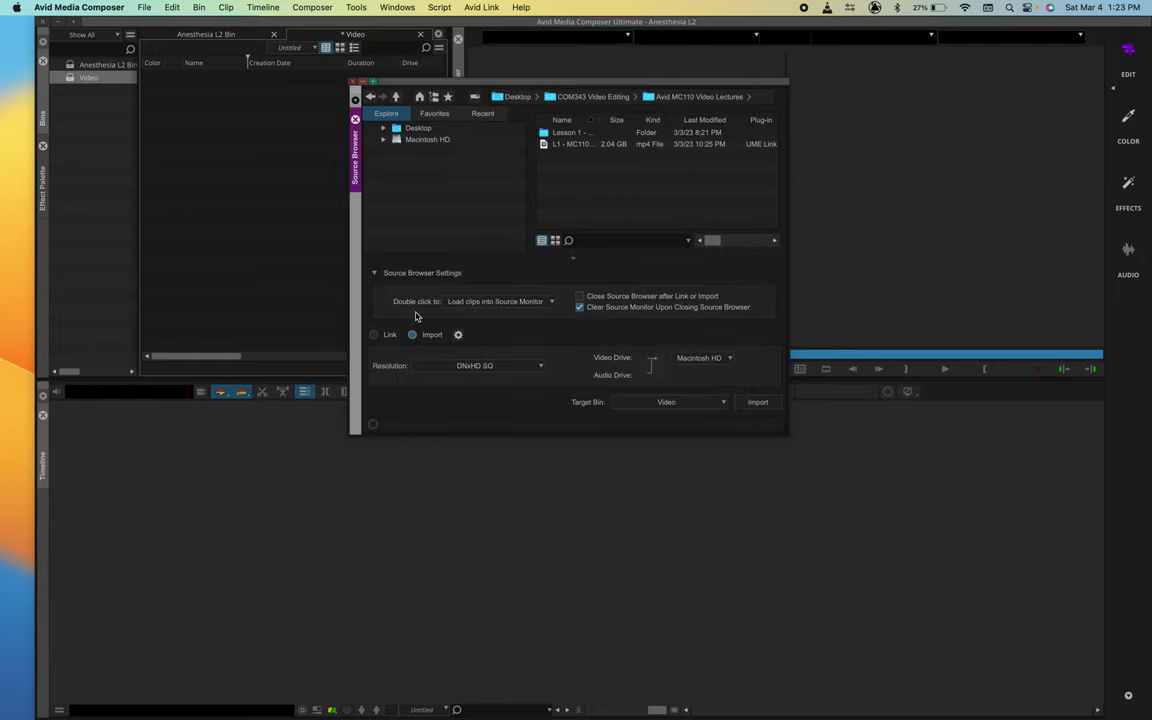
left_click(385, 337)
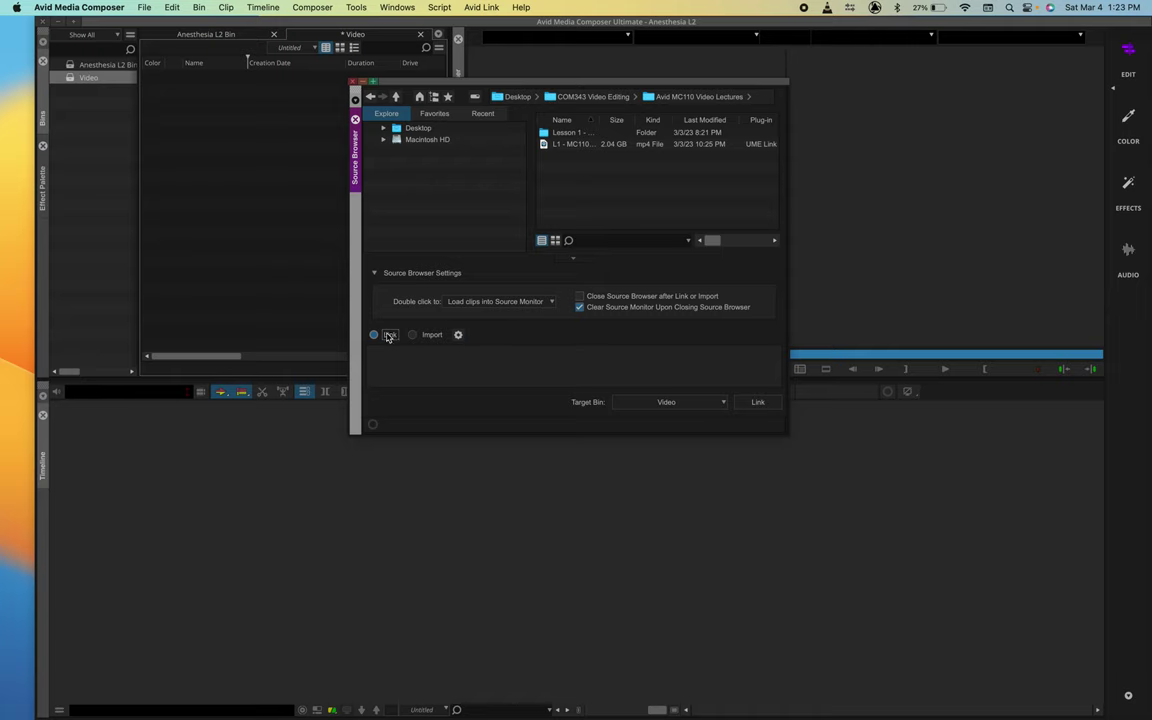
left_click(421, 336)
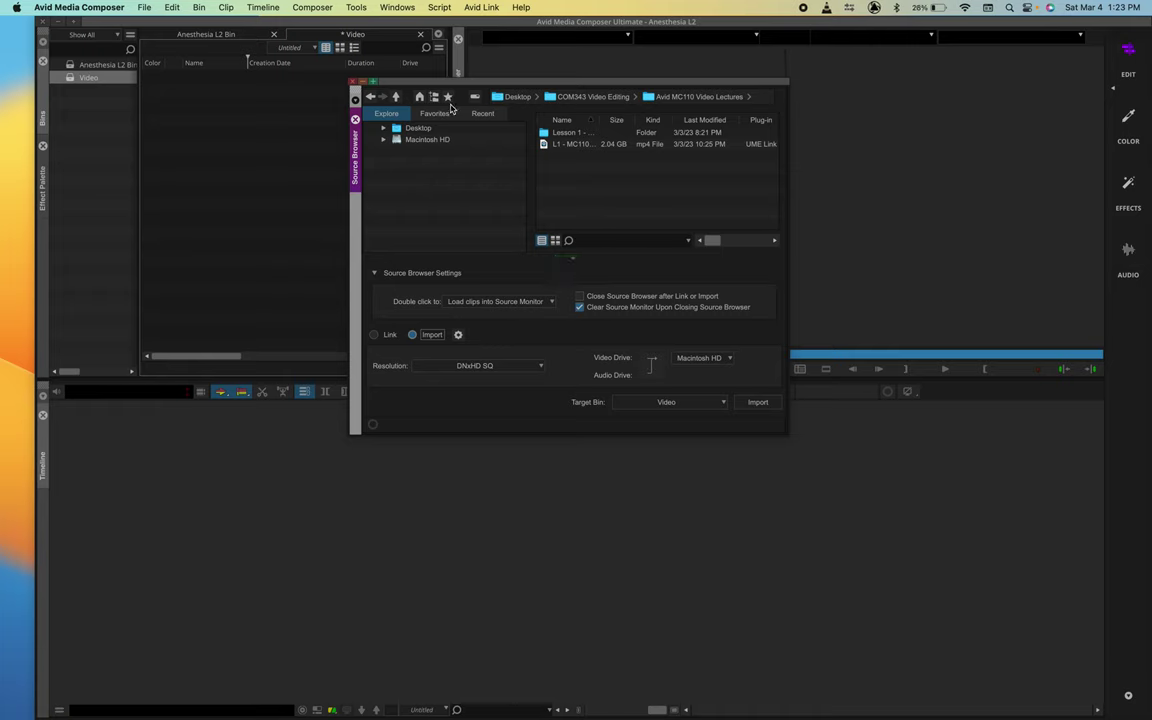
- Expand the Desktop folder tree in the Source Browser, list the Desktop's contents, and collapse the tree again
left_click(389, 130)
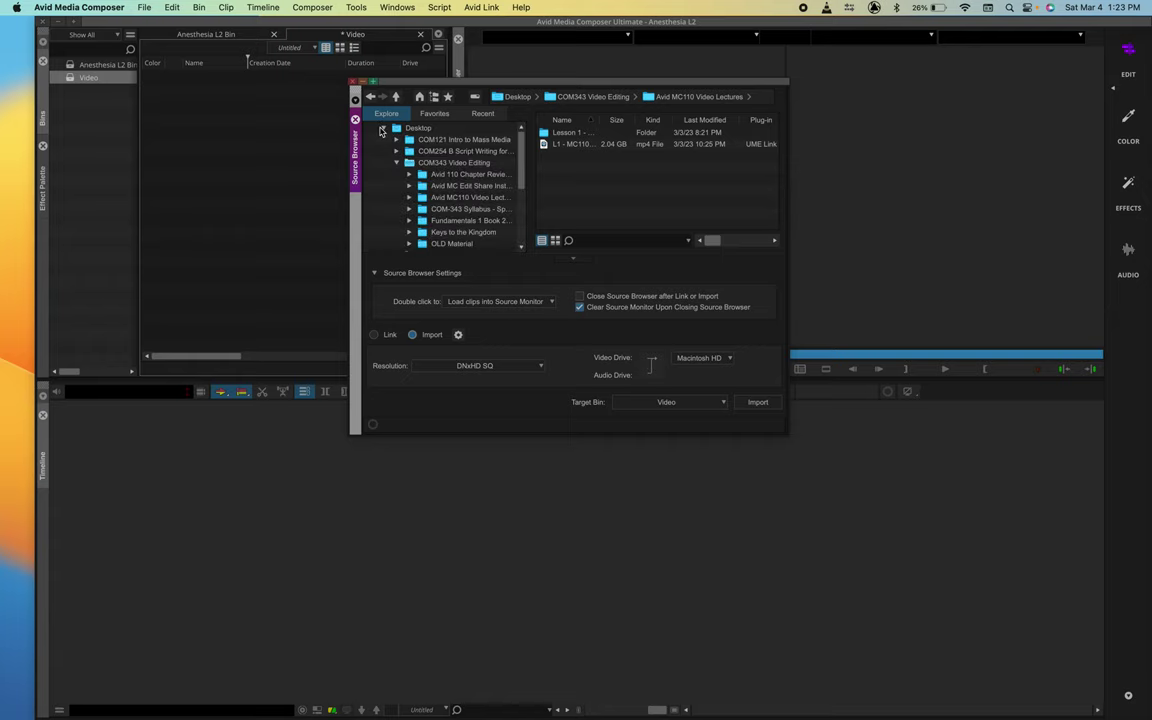
scroll(383, 140, "down", 4)
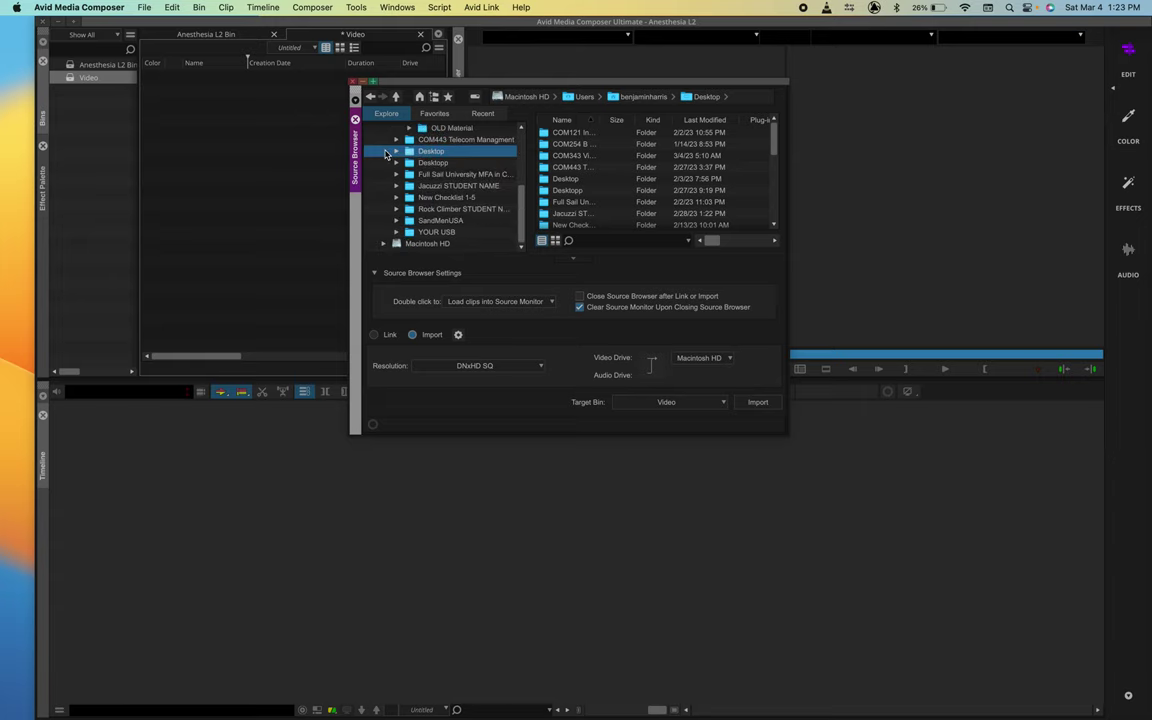
left_click(382, 129)
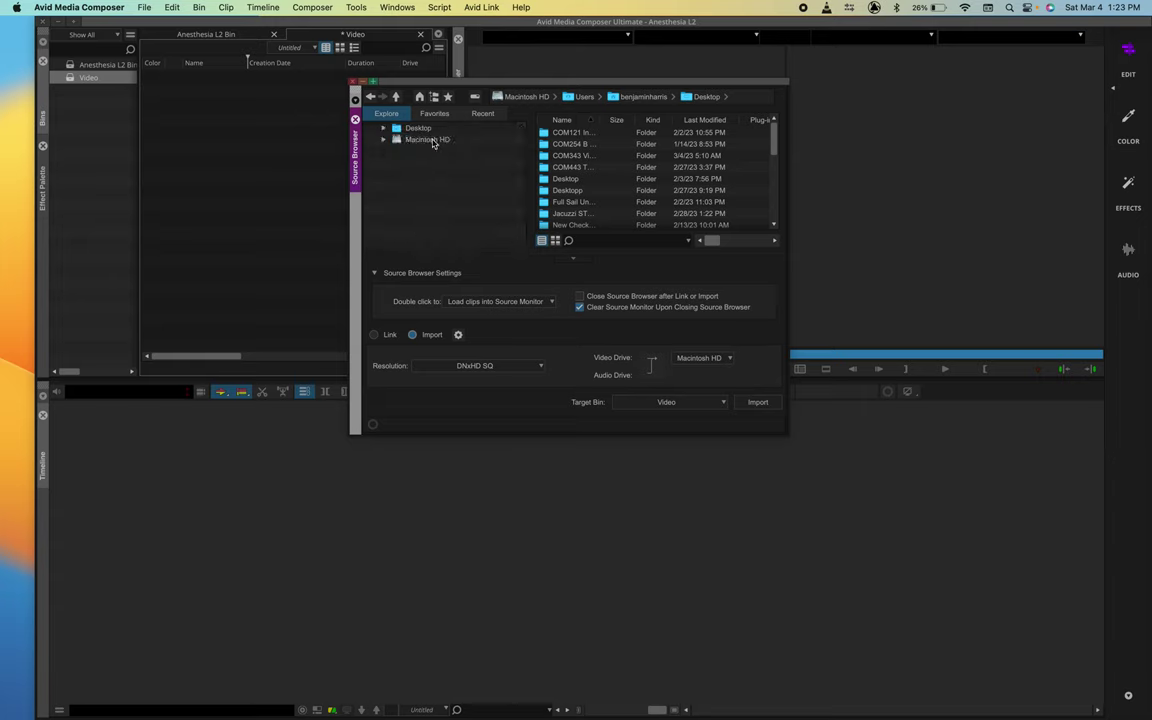
- Look through the Source Browser's favorite and recent folders, and return to the Explore folder tree
left_click(450, 117)
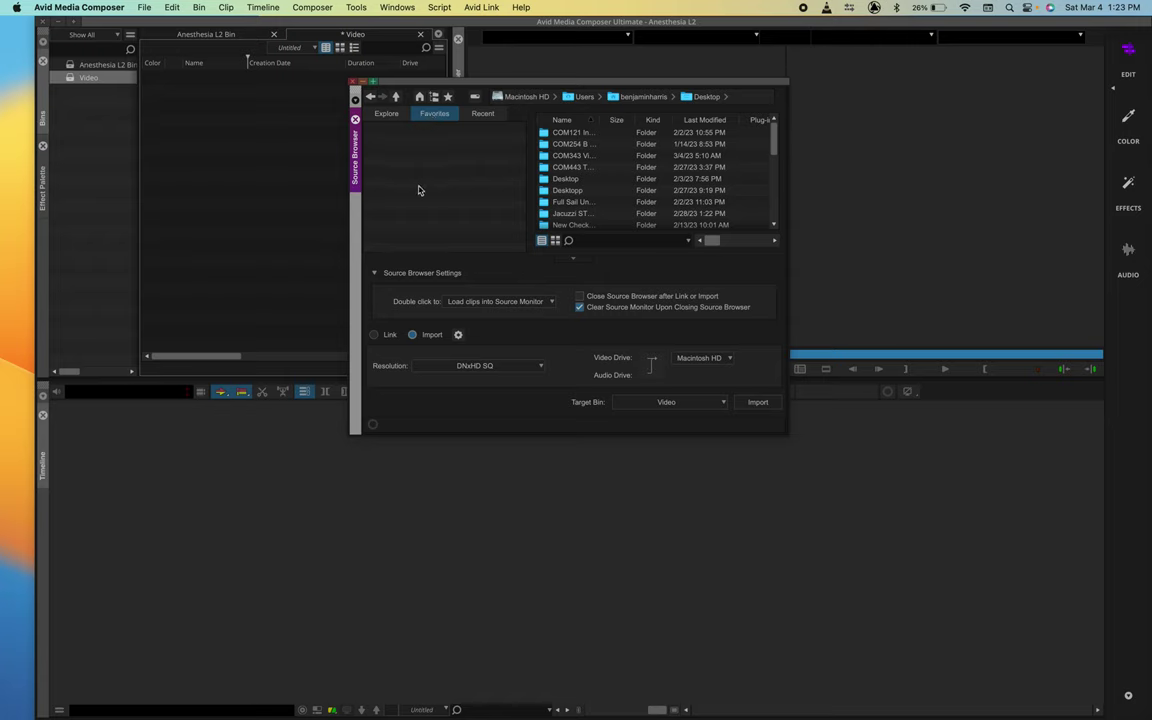
left_click(494, 116)
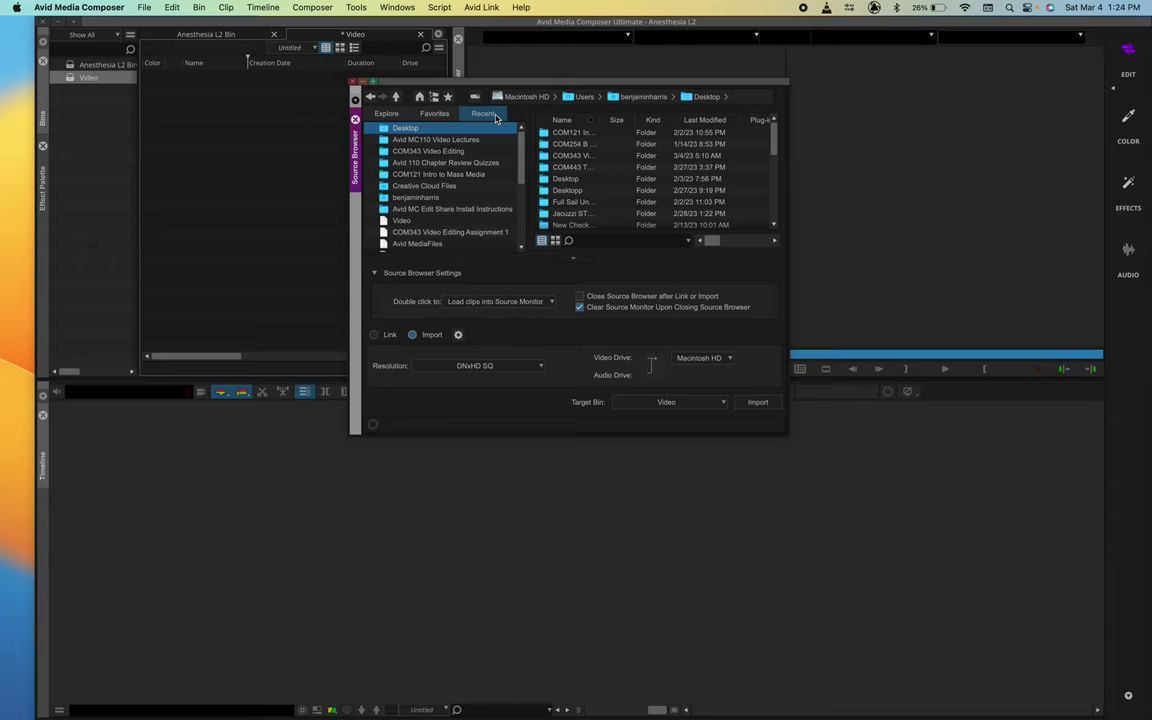
scroll(426, 186, "down", 5)
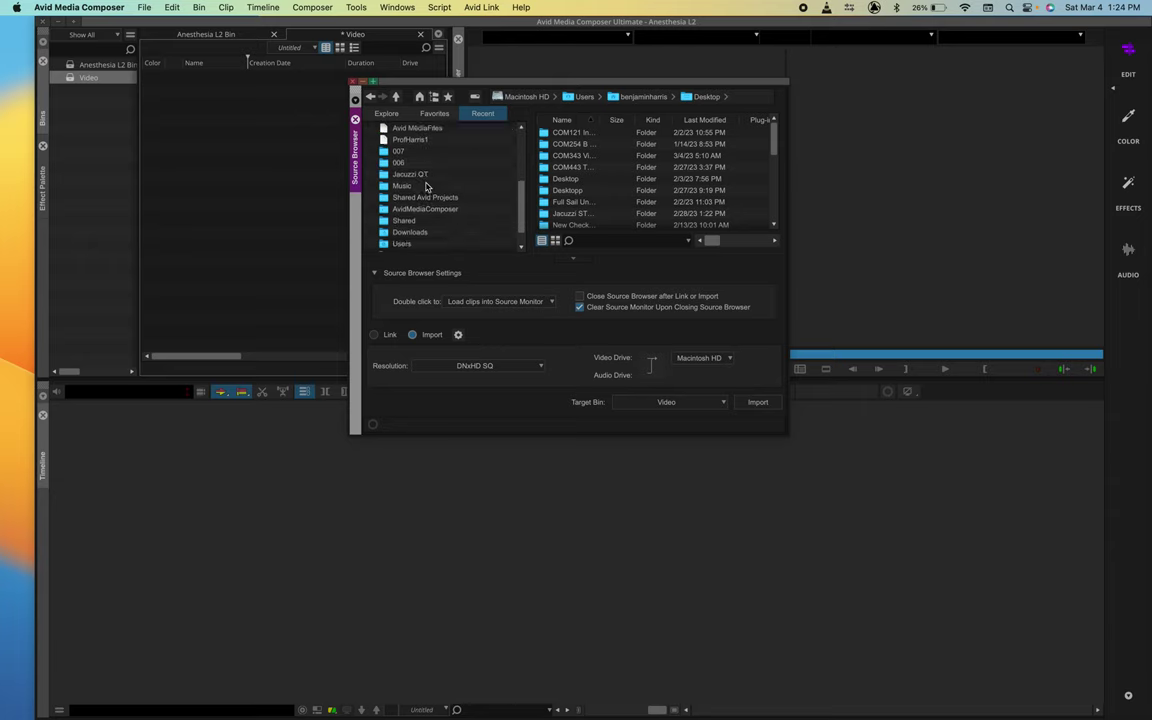
scroll(426, 186, "up", 5)
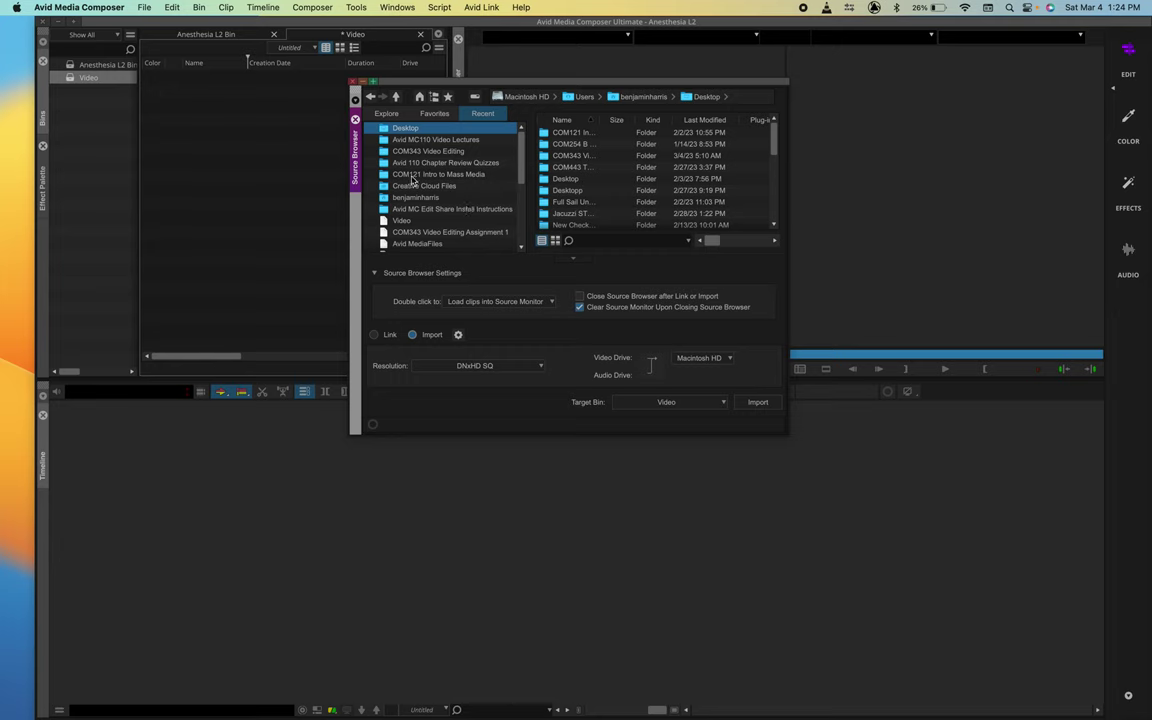
scroll(413, 179, "down", 5)
left_click(382, 116)
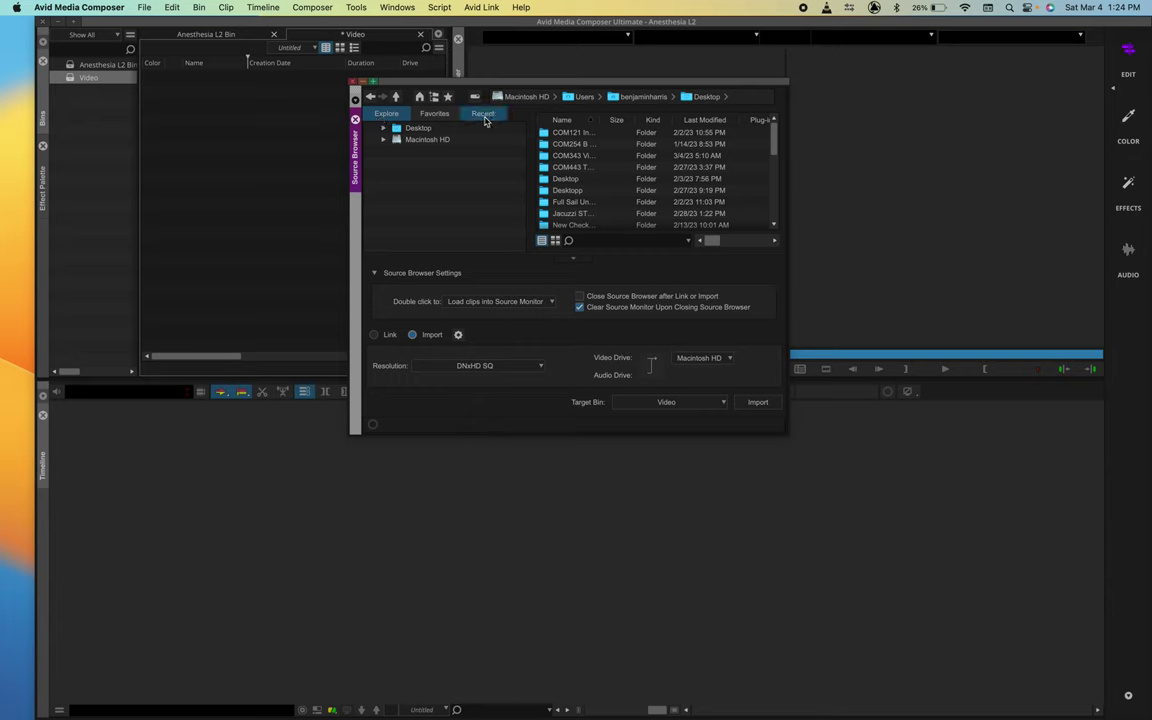
- Add the Desktop subfolder to the Source Browser favorites and show its contents from there
left_click(576, 156)
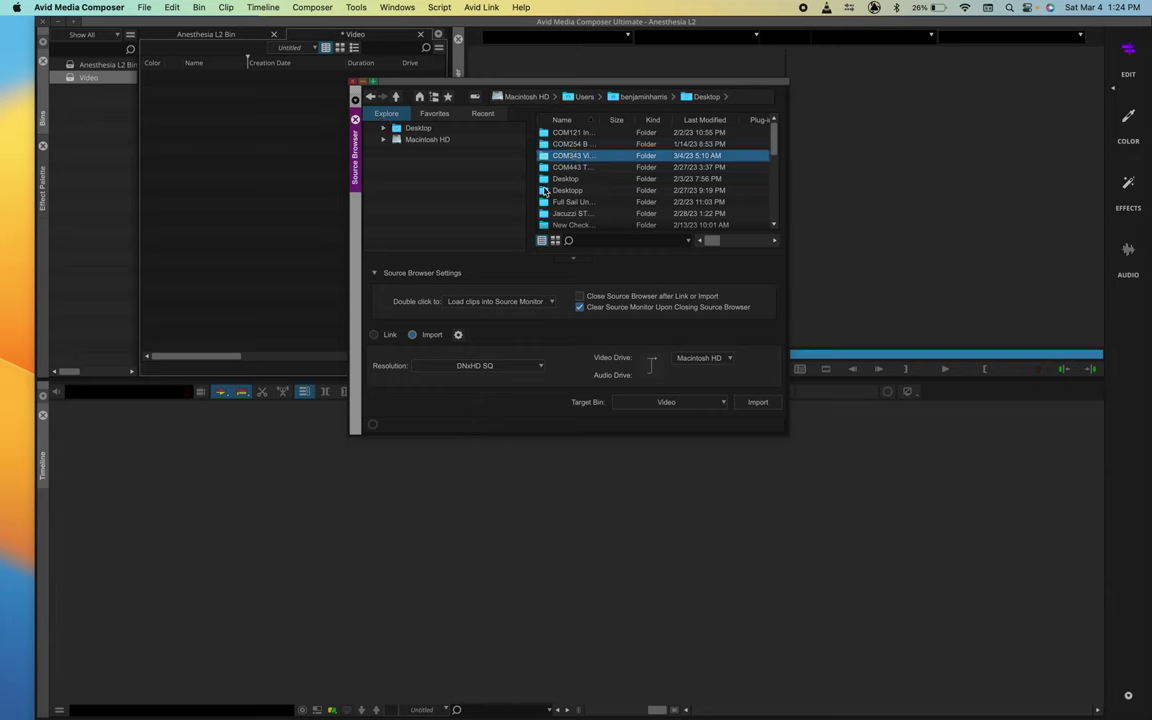
left_click(562, 178)
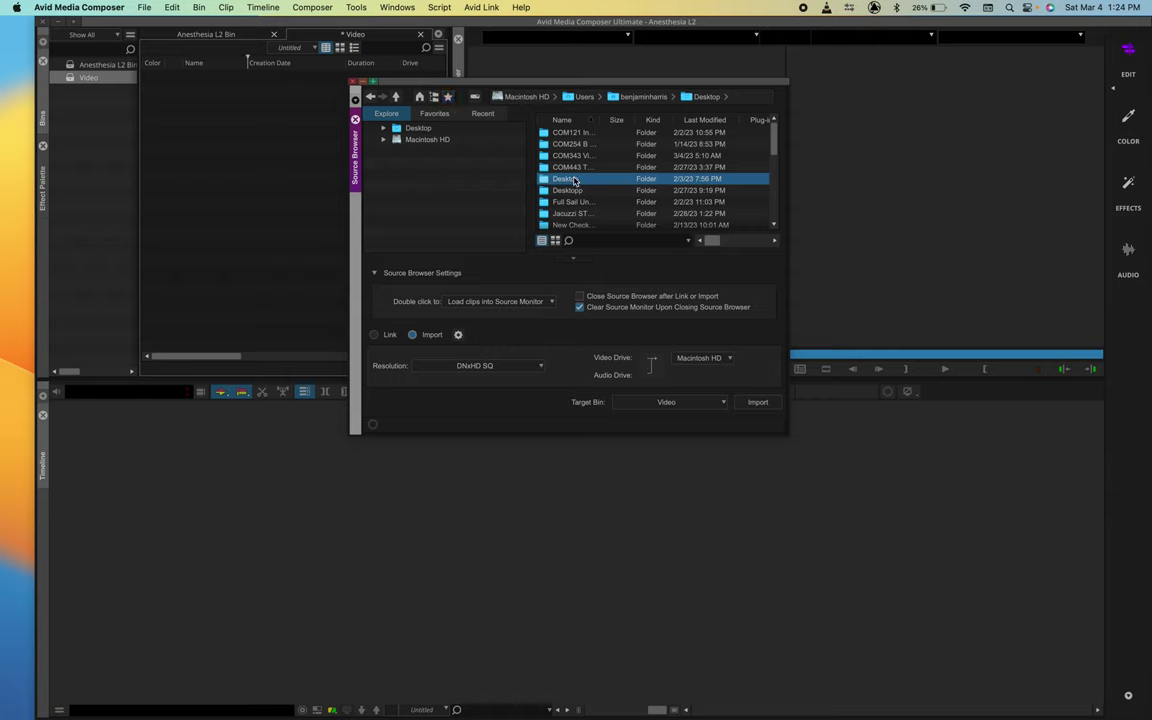
left_click(436, 114)
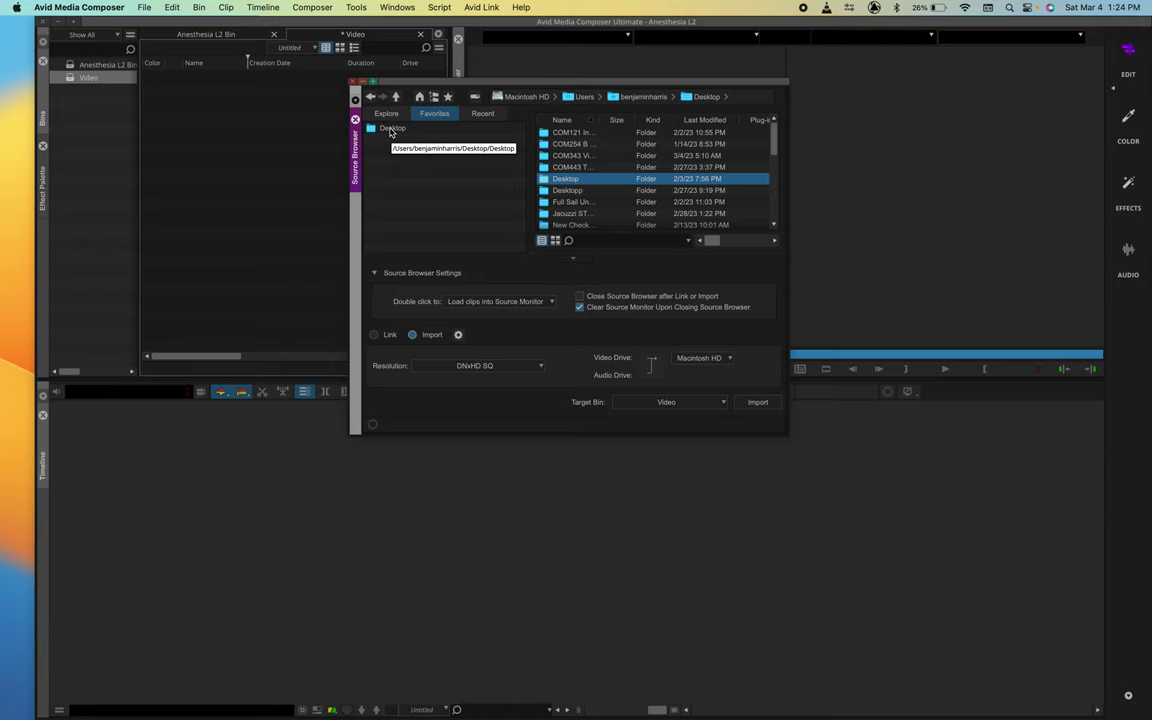
left_click(391, 133)
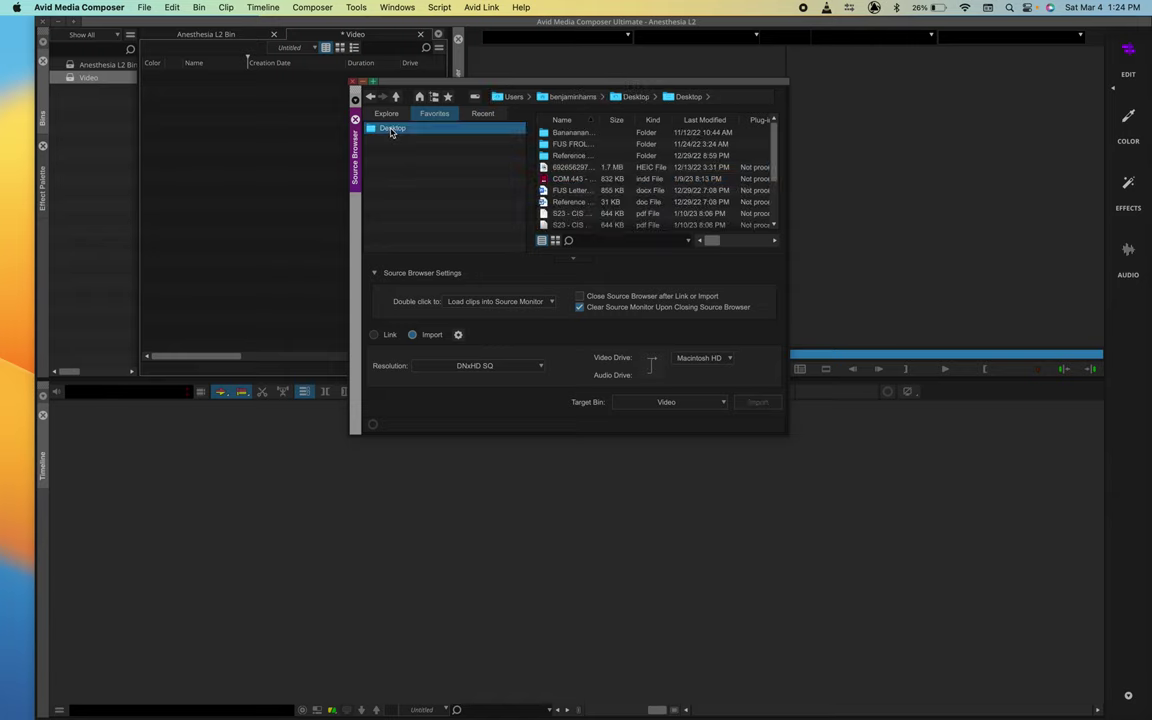
- Remove the Desktop folder from the Source Browser favorites and confirm the removal
right_click(400, 130)
left_click(428, 136)
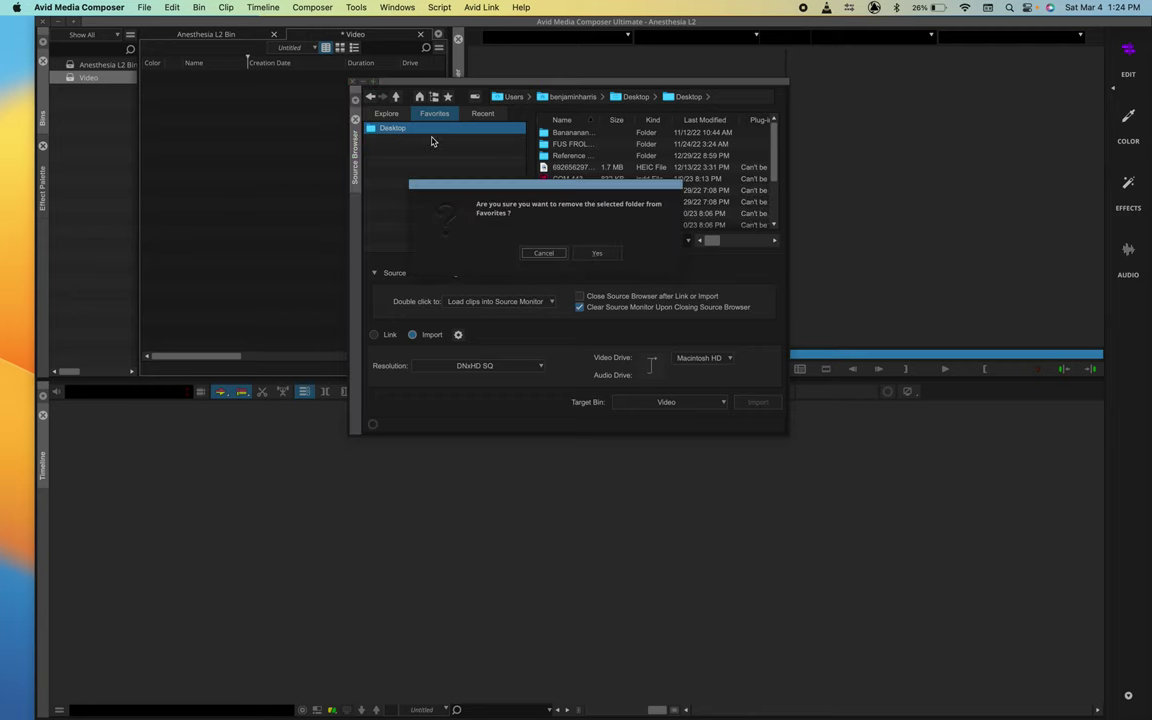
left_click(603, 257)
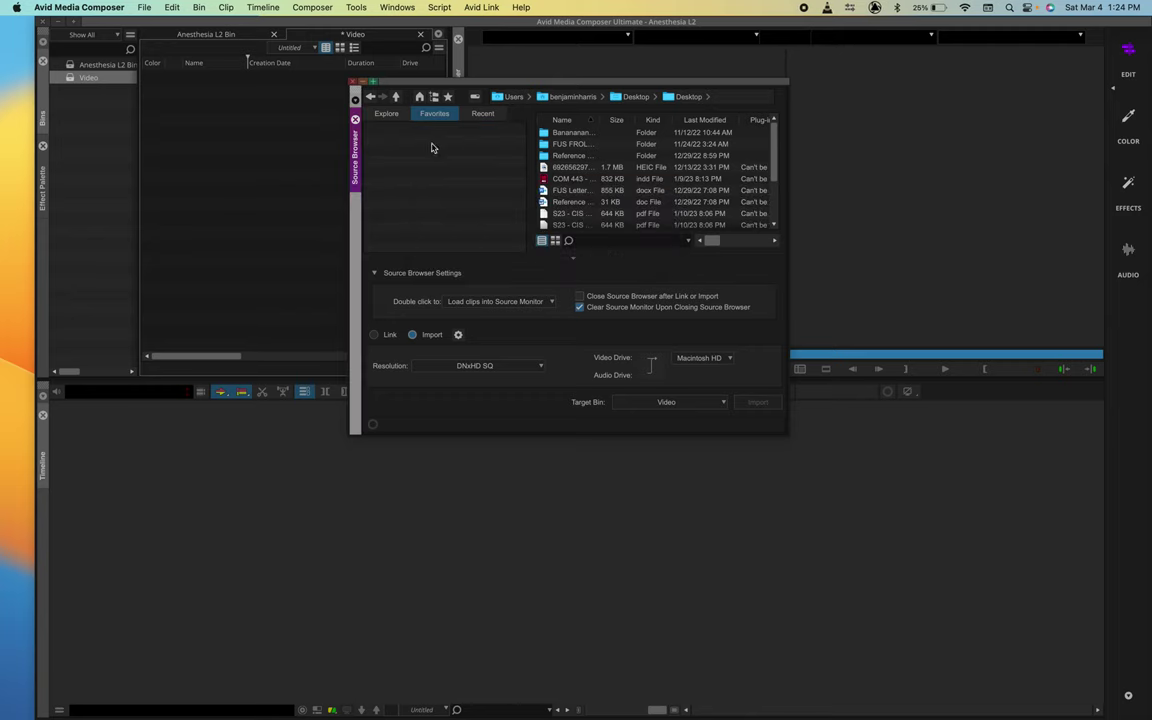
- Return to the Explore folder tree and collapse the Macintosh HD folder
left_click(384, 113)
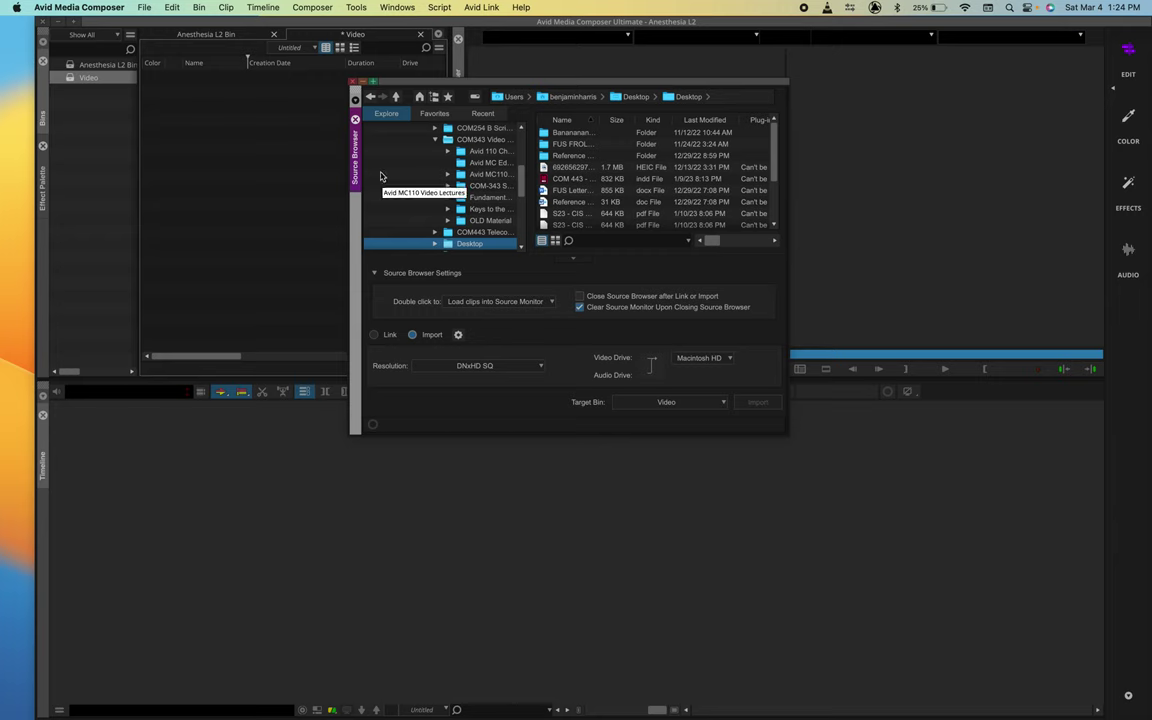
scroll(413, 190, "up", 5)
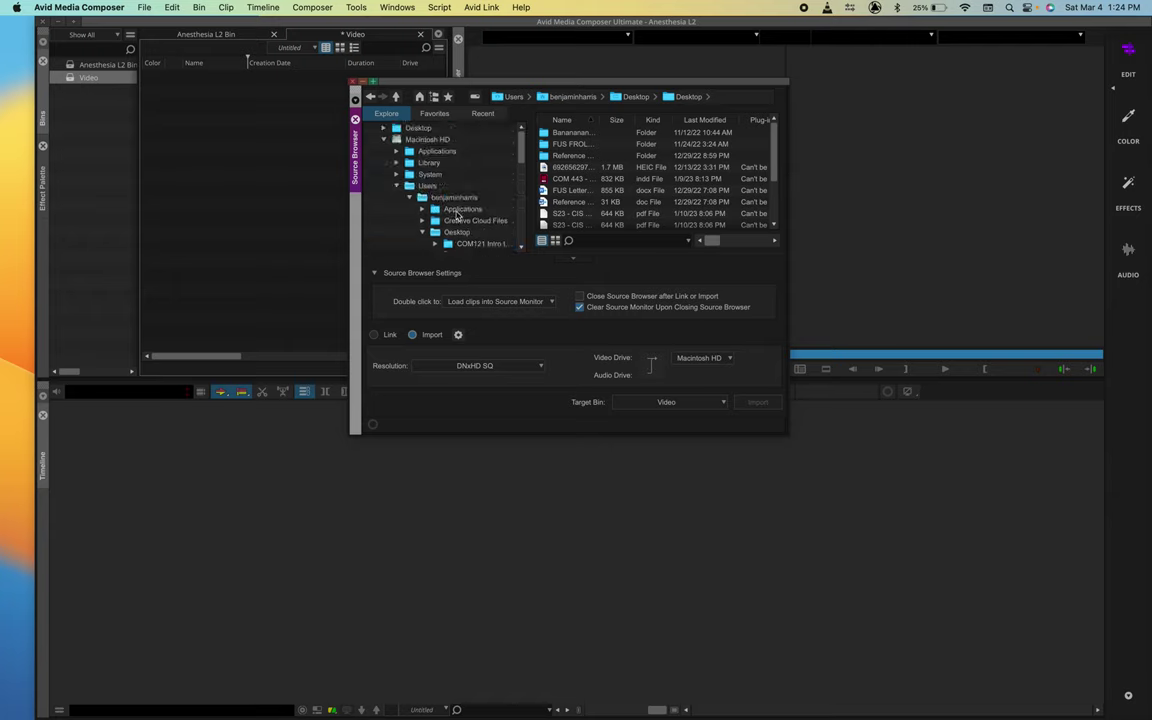
left_click(383, 139)
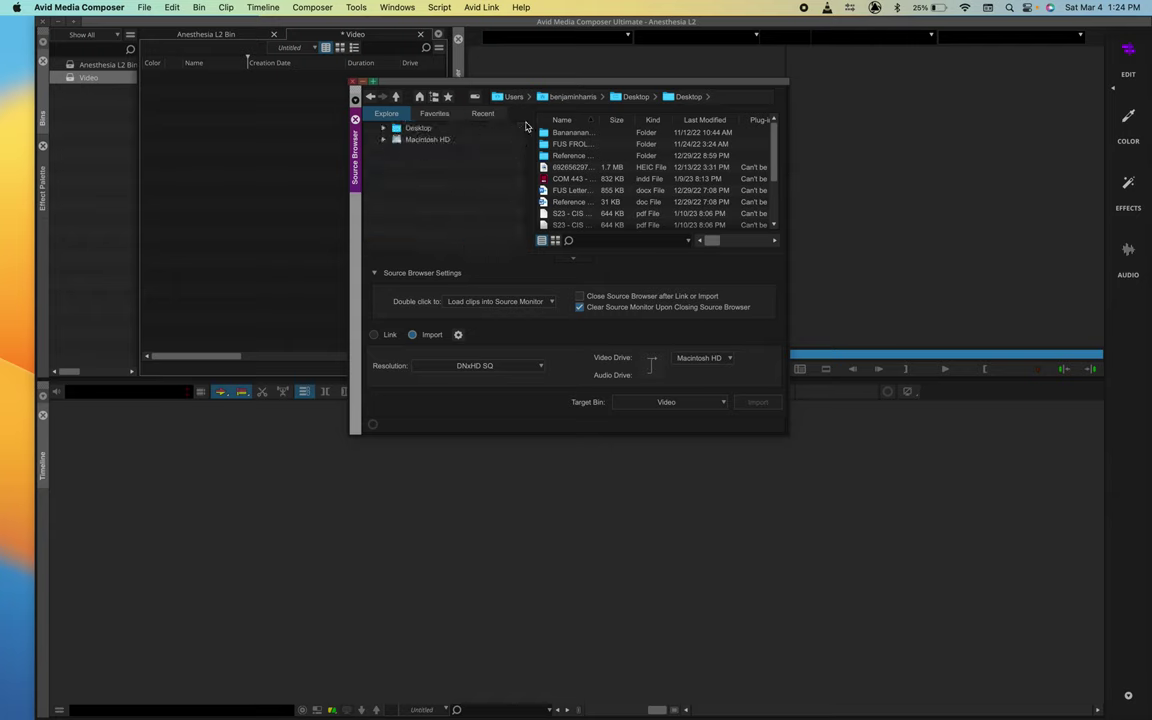
- Compare the Explore and Favorites views, and select the folder whose name starts with FUS FROL in the file list
left_click(434, 113)
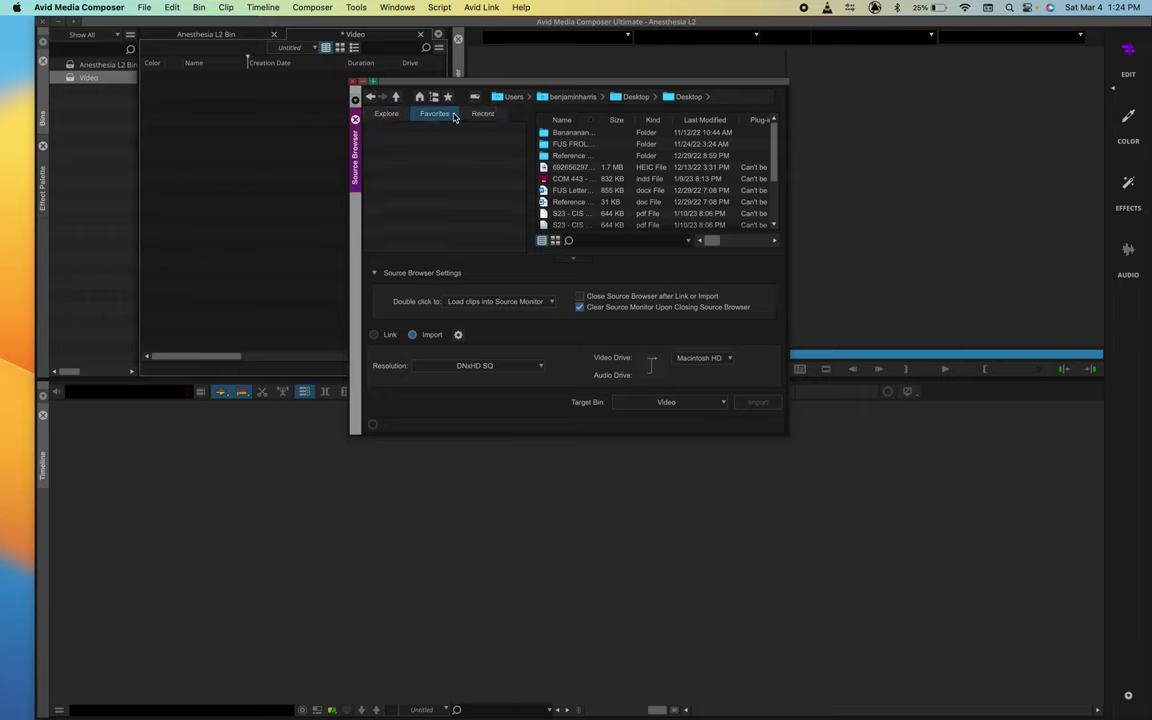
left_click(390, 114)
left_click(433, 113)
left_click(562, 144)
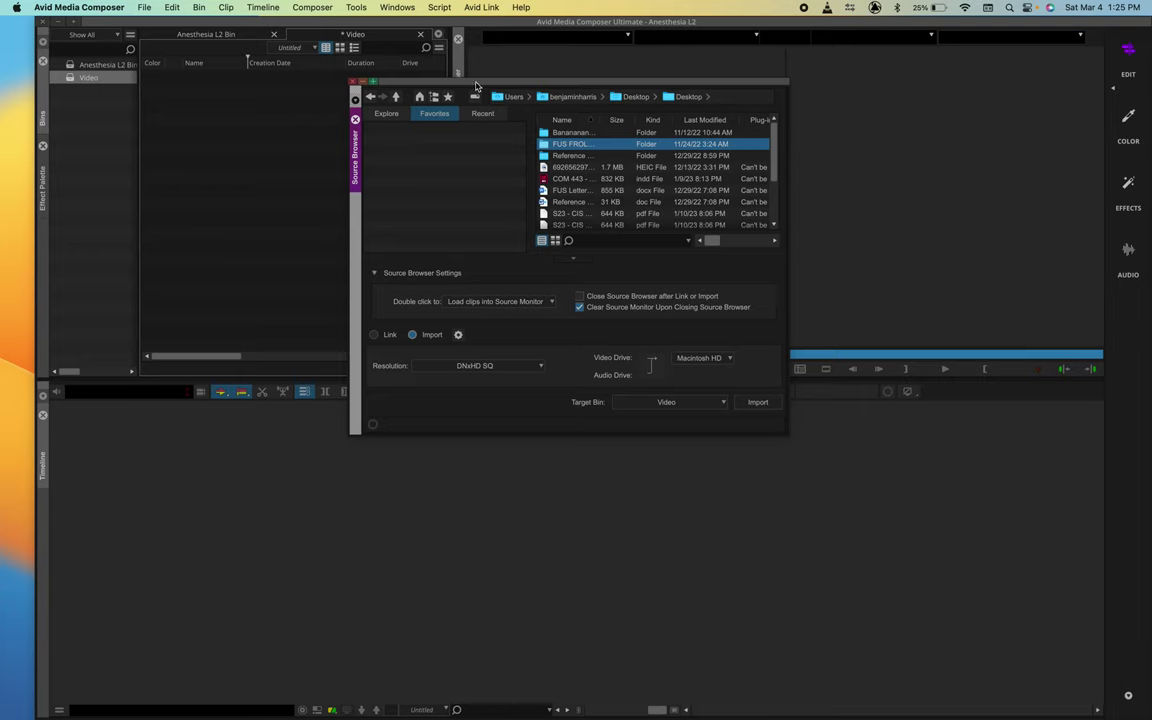
- Return to the Explore folder tree and look through the subfolders of the Desktop folder
left_click(392, 117)
left_click(384, 129)
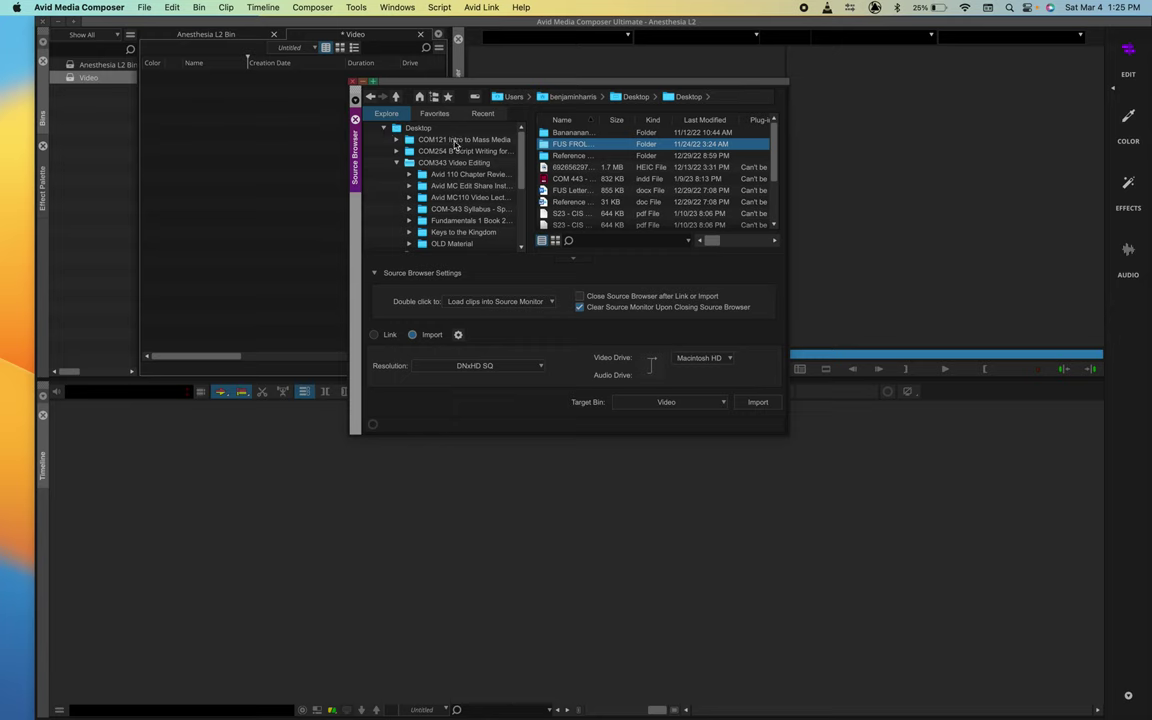
scroll(431, 207, "down", 1)
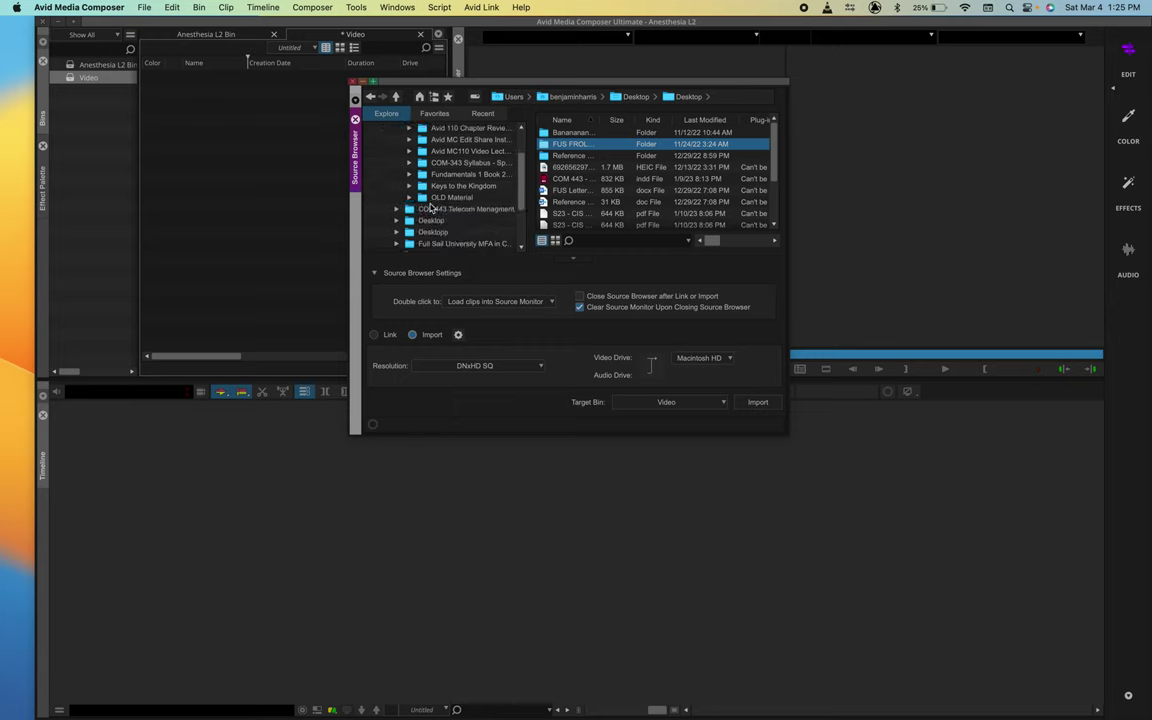
scroll(431, 207, "up", 1)
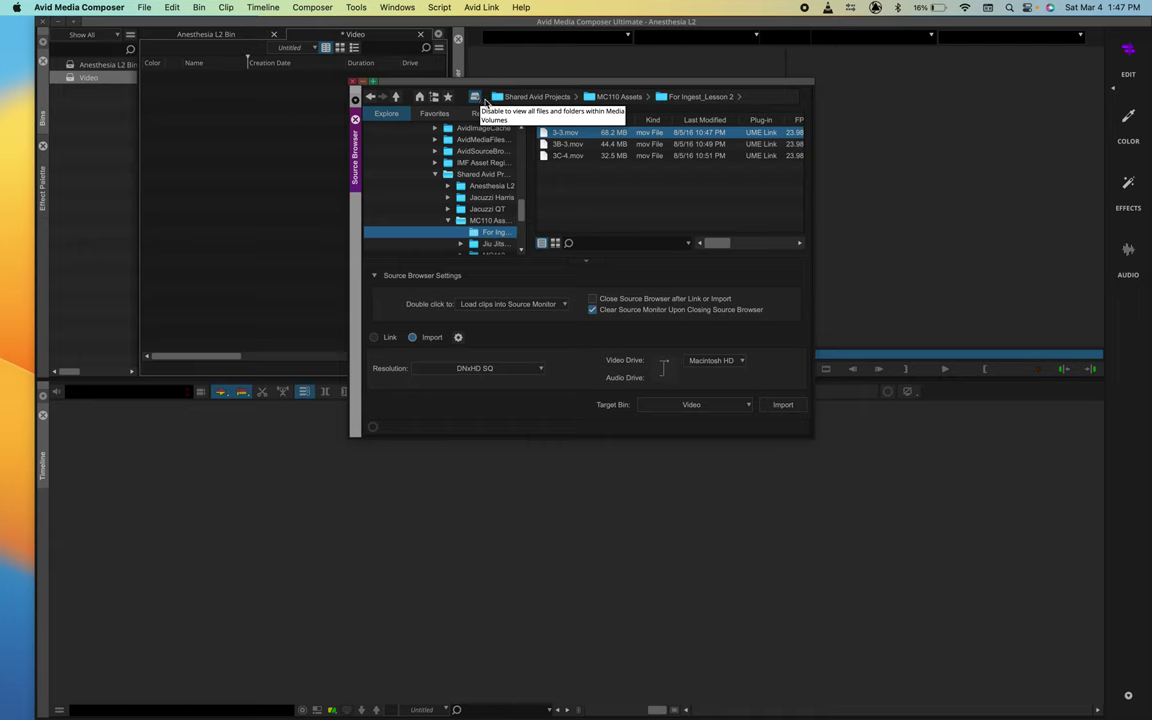
- Turn off the media volumes filter and show the For Ingest_Lesson 2 clips as thumbnails, comparing this with the text view
left_click(476, 98)
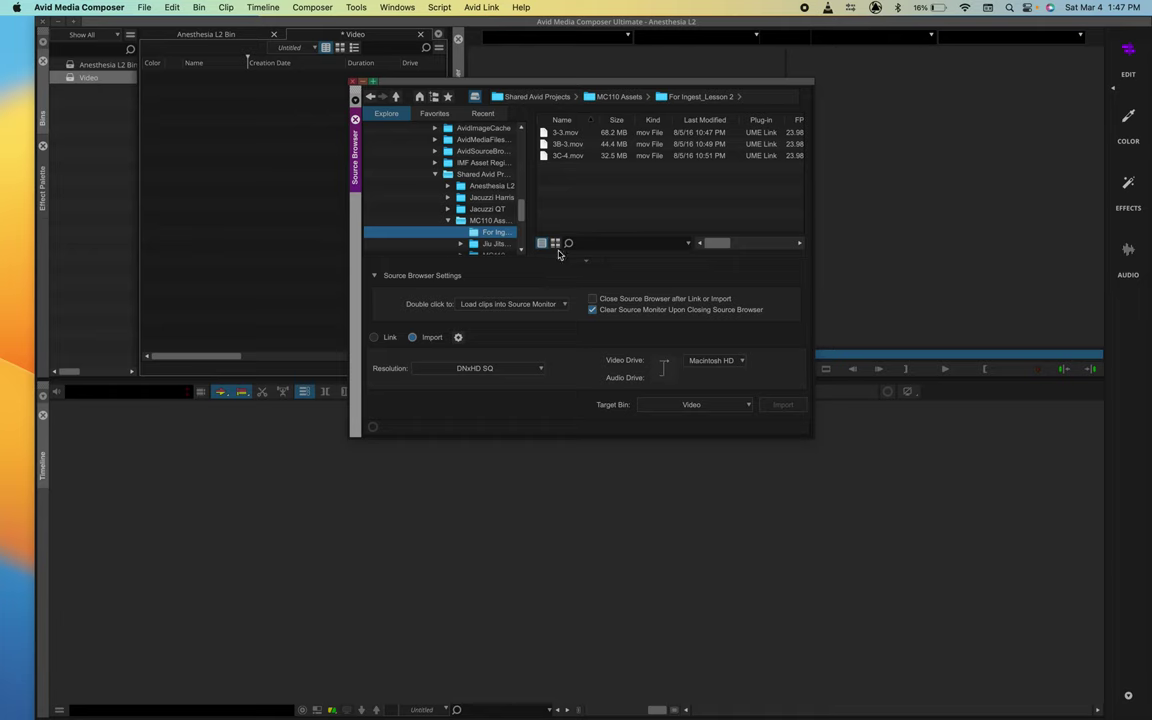
left_click(555, 243)
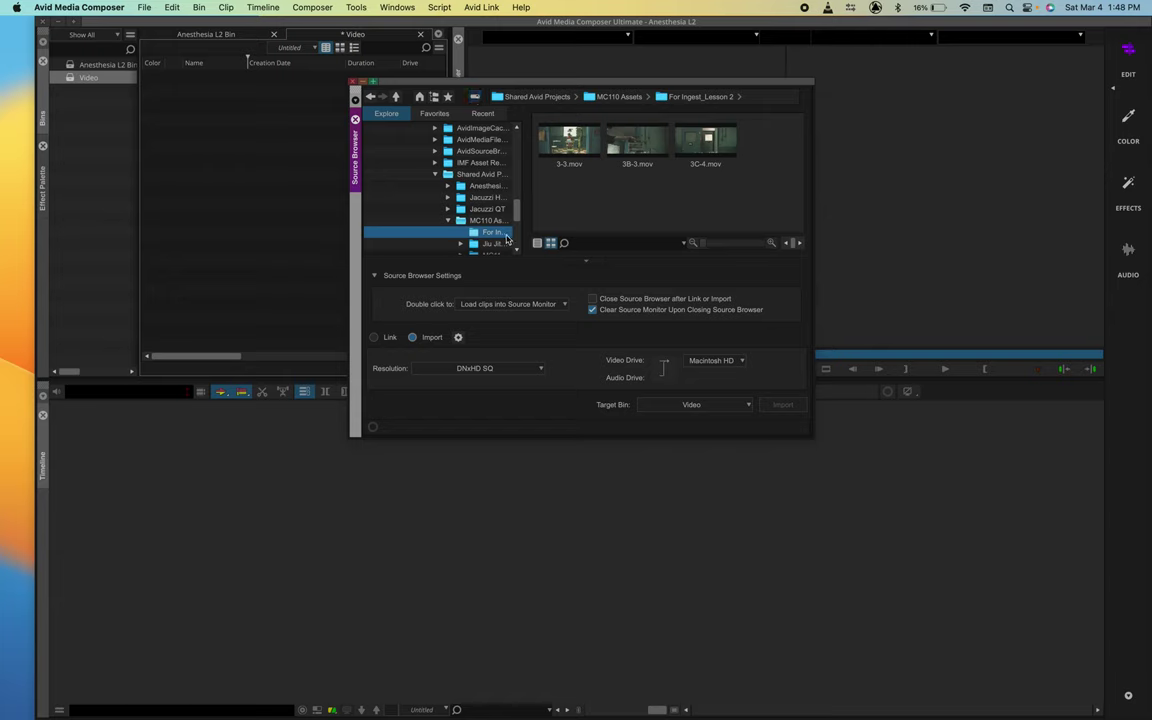
left_click(540, 243)
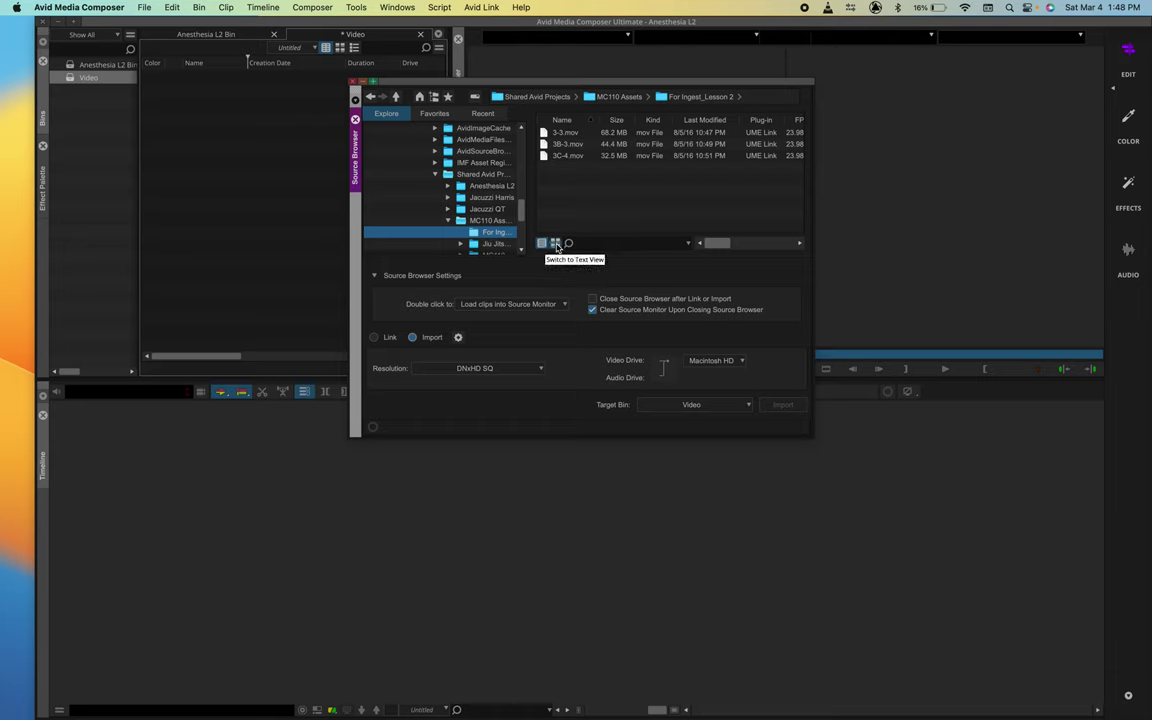
left_click(555, 243)
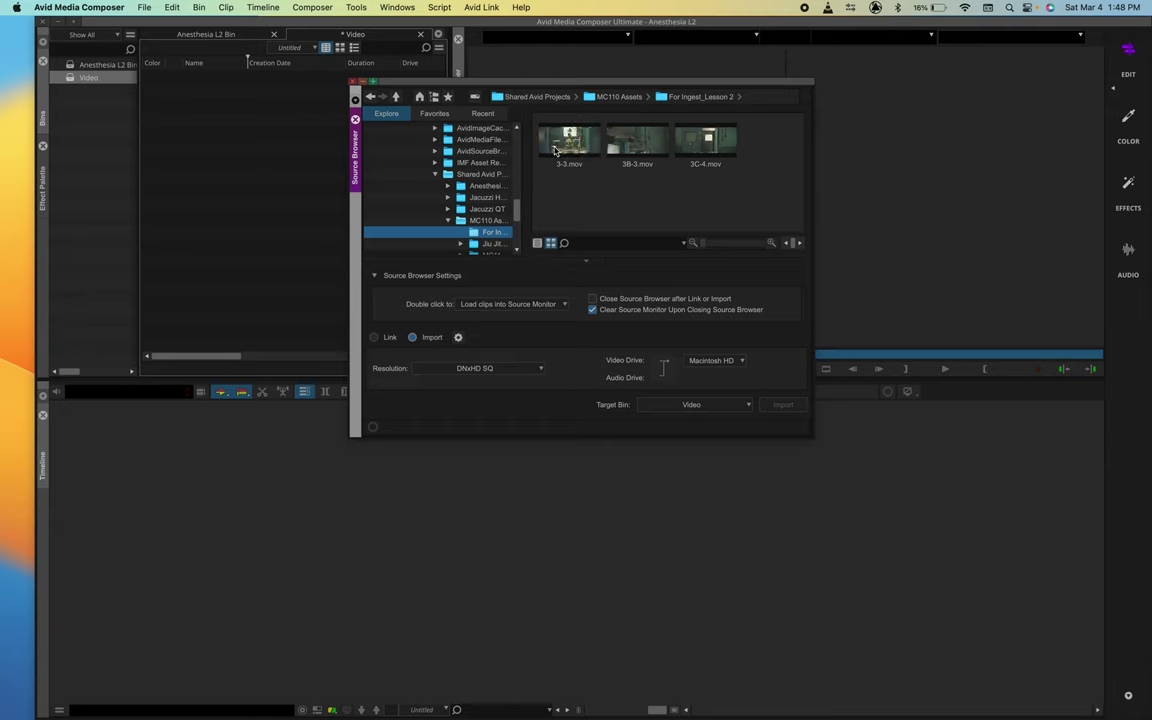
- Enlarge the clip thumbnails in the Source Browser, and reduce them back to their small size
left_click(771, 244)
left_click(771, 244)
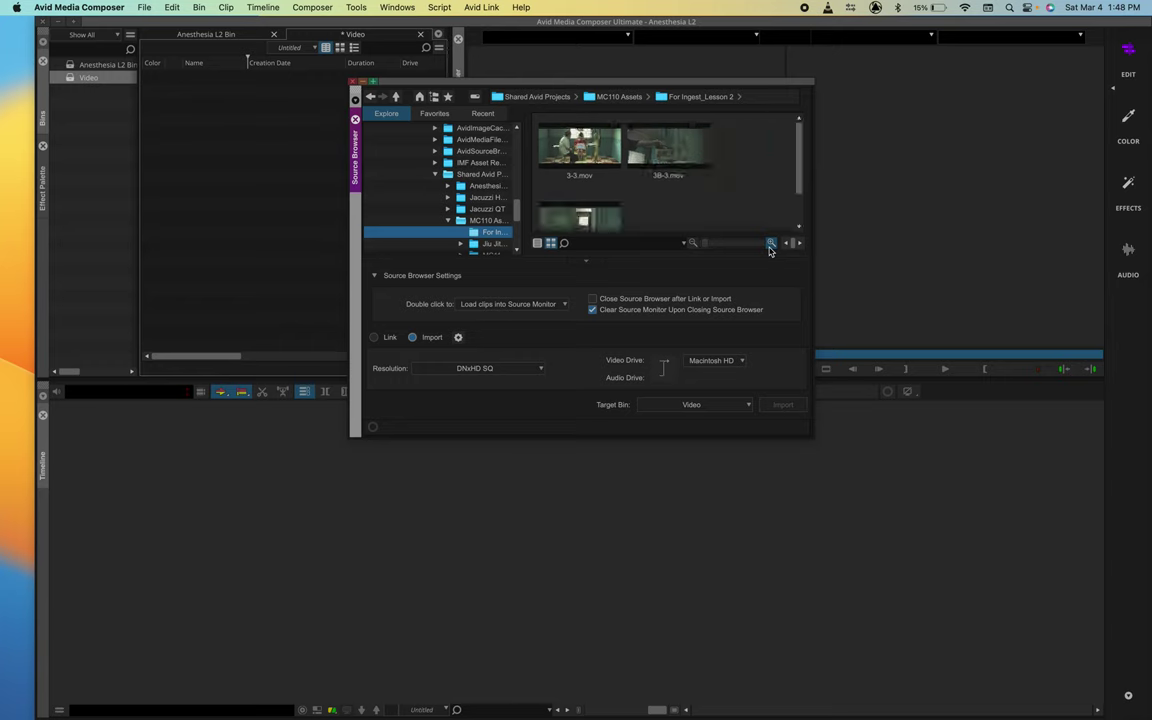
left_click(693, 244)
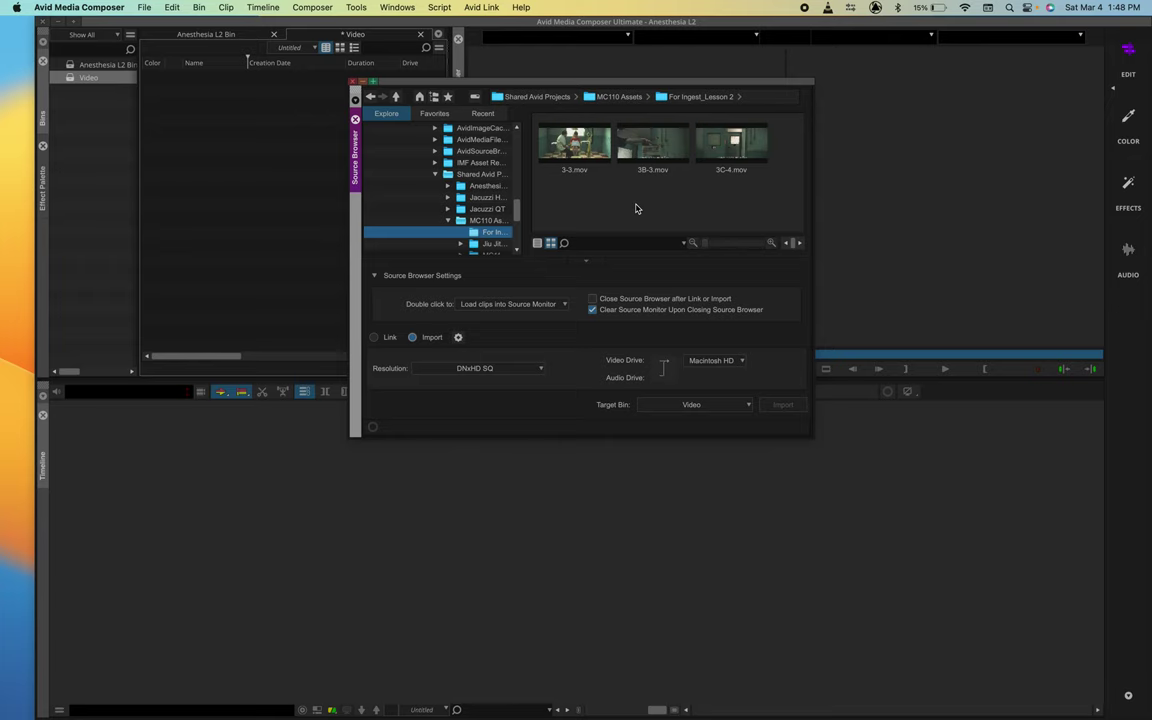
key("super+l")
key("super+k")
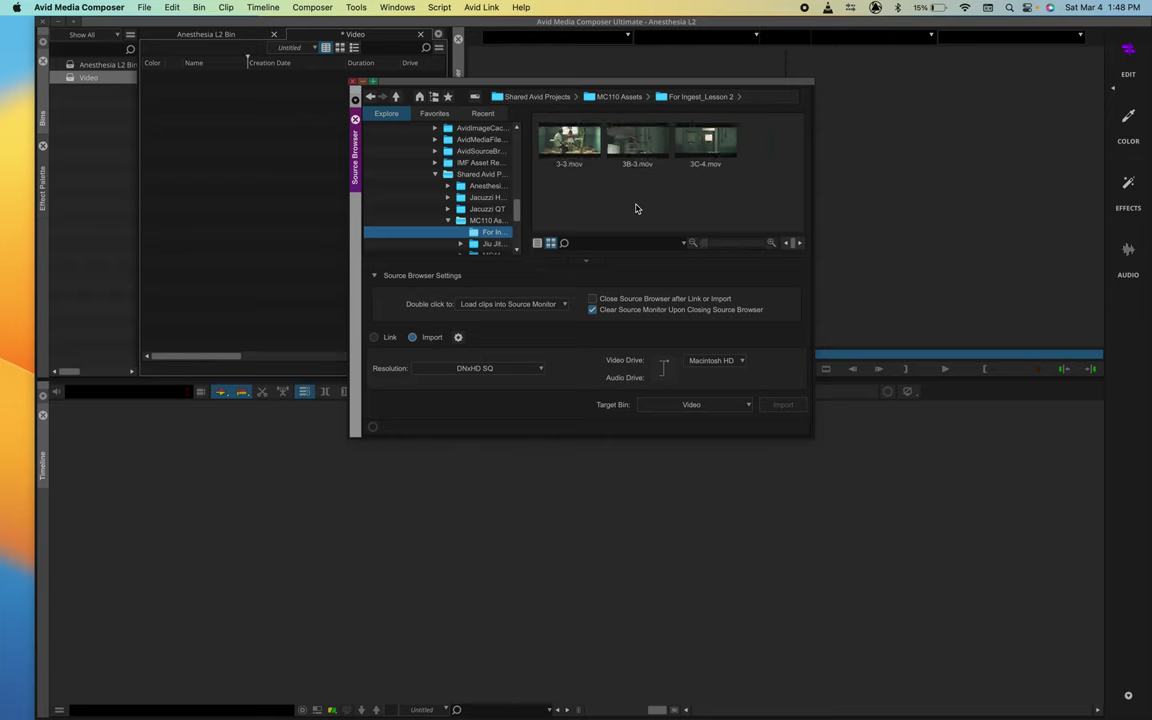
- Select the 3-3.mov clip and switch the Source Browser from Import to Link
left_click(577, 137)
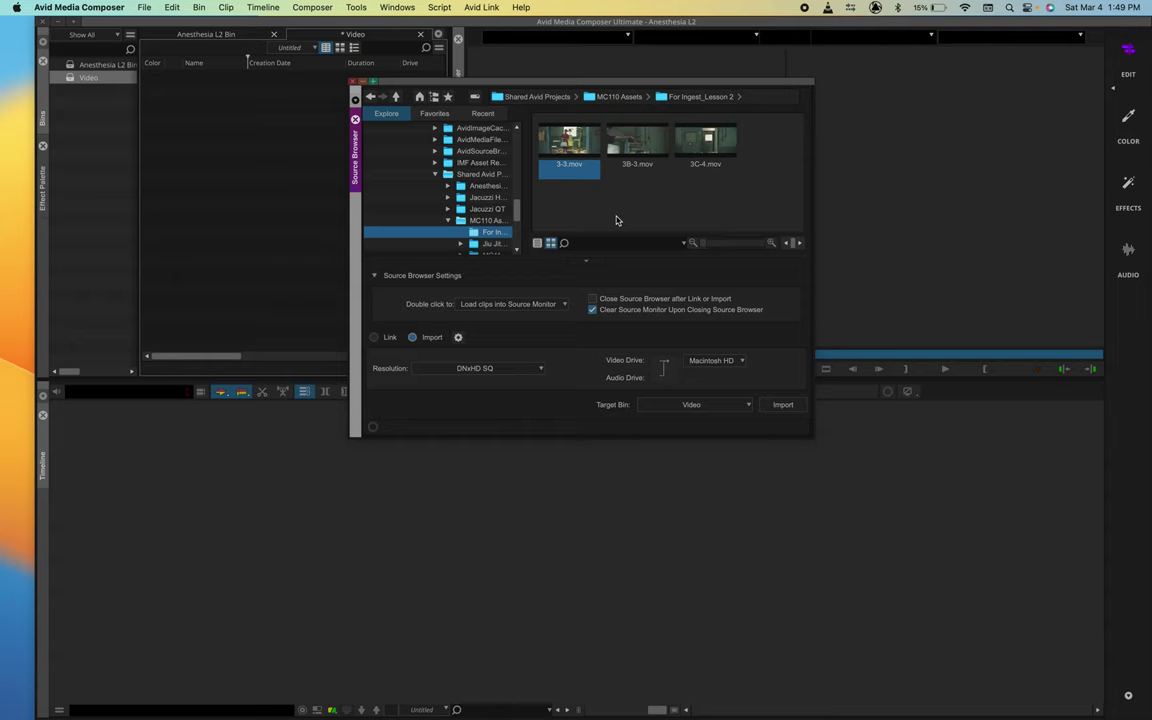
left_click_drag(562, 165, 573, 416)
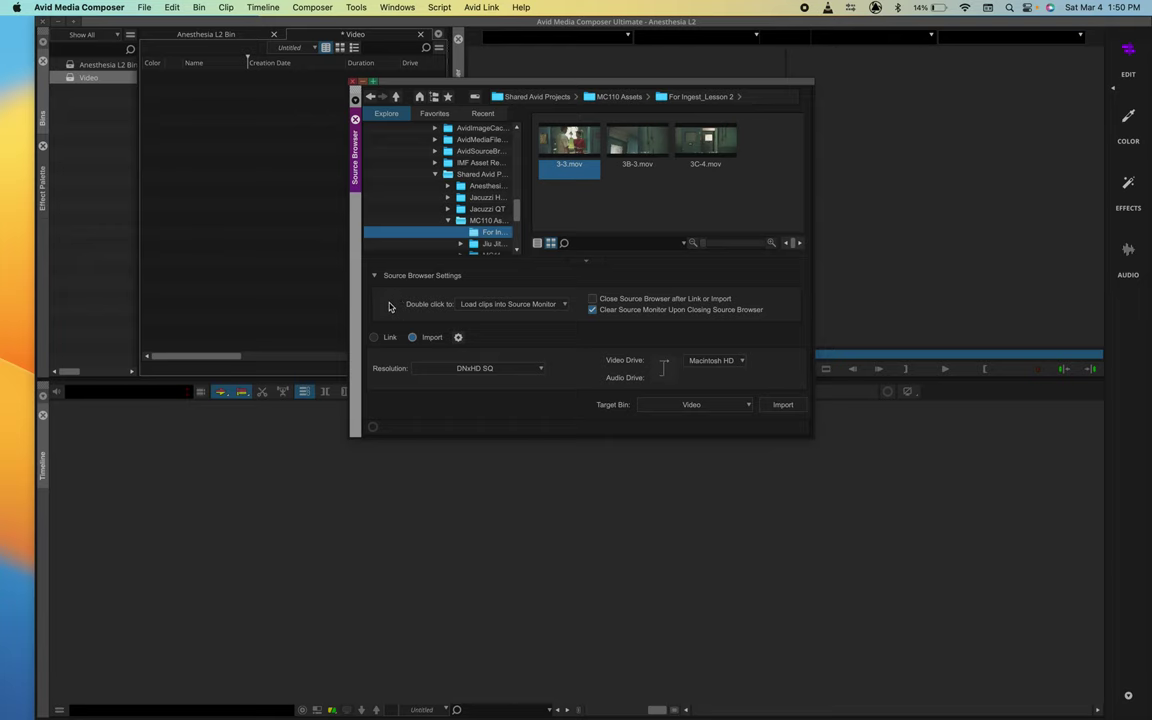
left_click(375, 337)
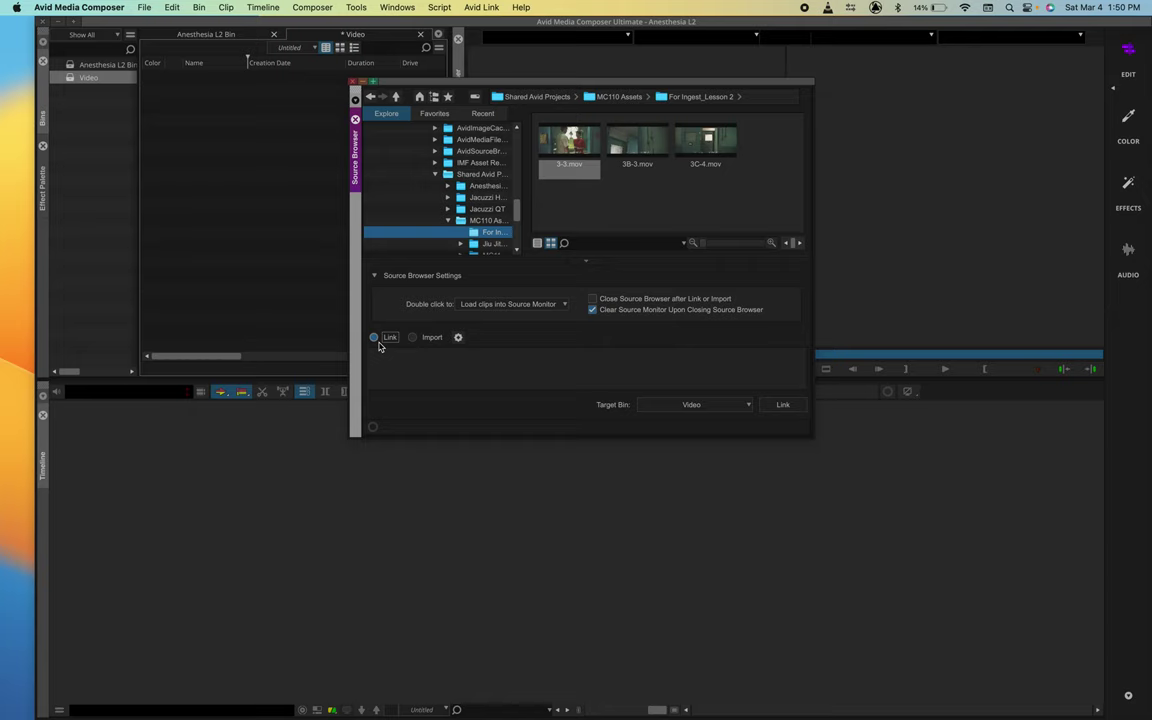
- Review the quality and link options in the Link Settings, and close them without changes
left_click(458, 337)
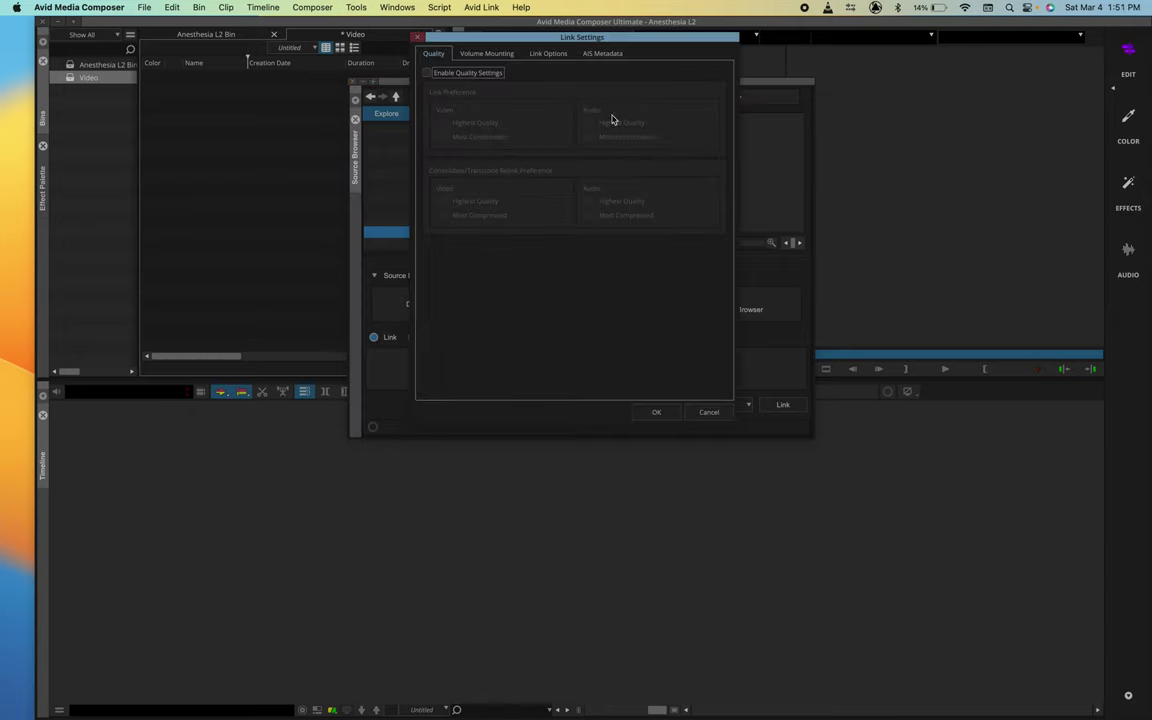
left_click(545, 55)
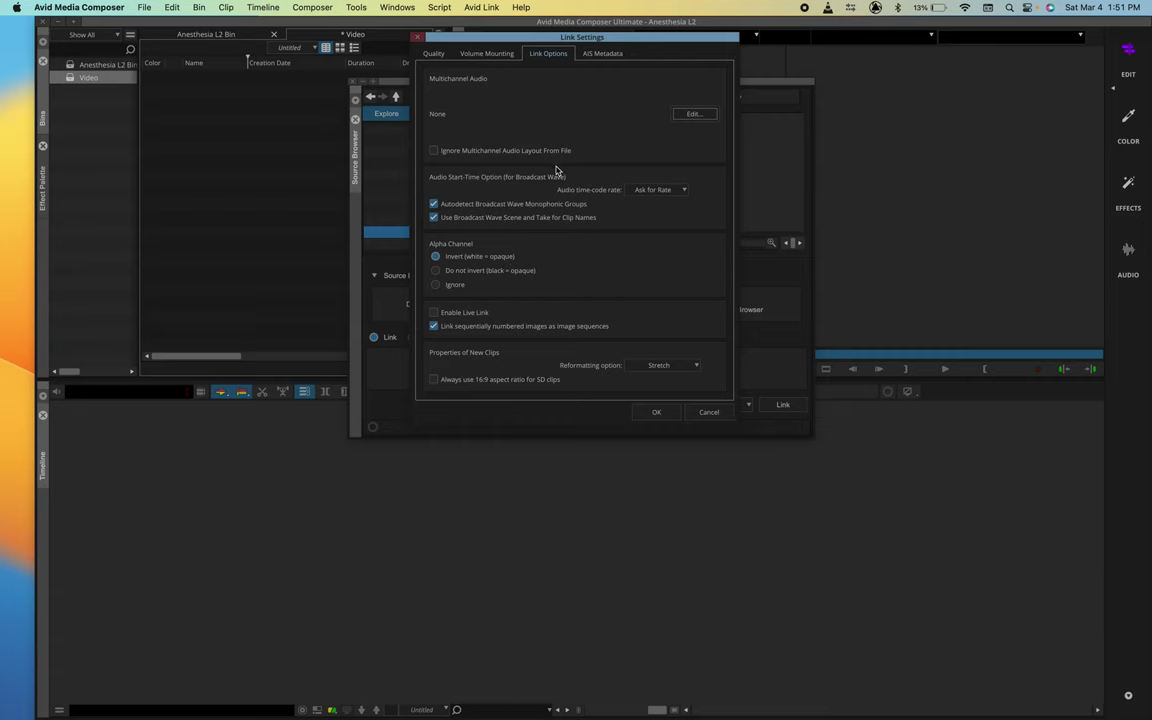
left_click(420, 38)
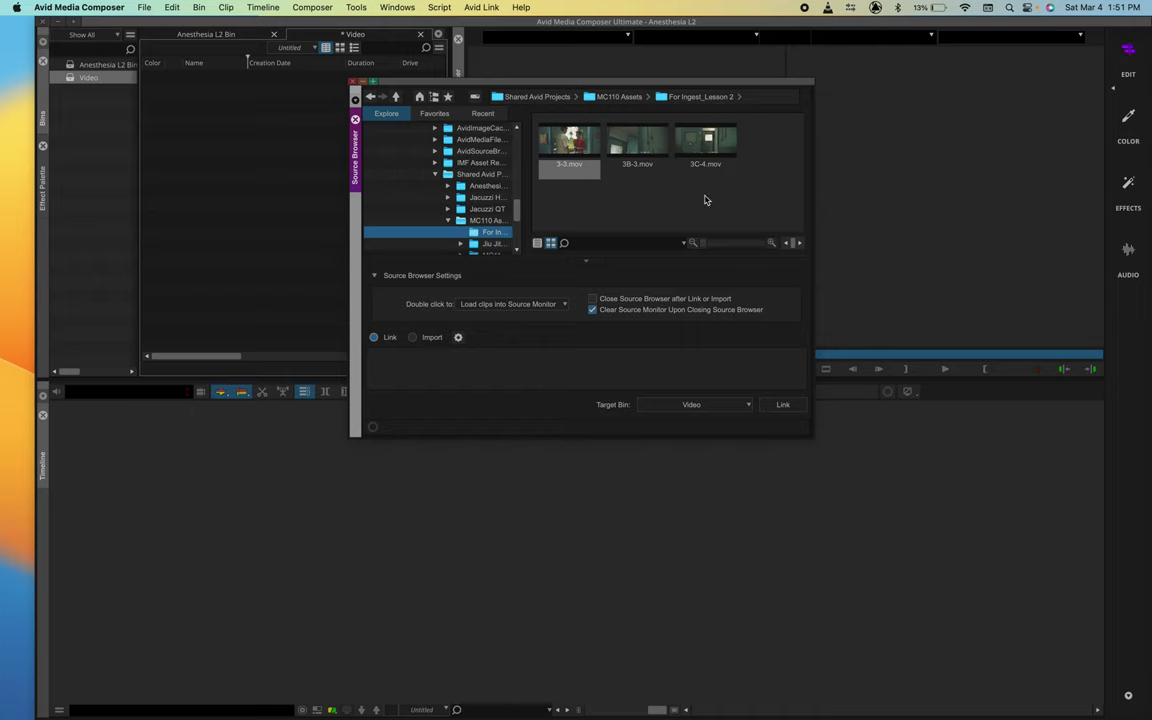
- Select the three clips 3-3.mov, 3B-3.mov and 3C-4.mov together, trying marquee, range and individual selection
left_click_drag(705, 198, 551, 147)
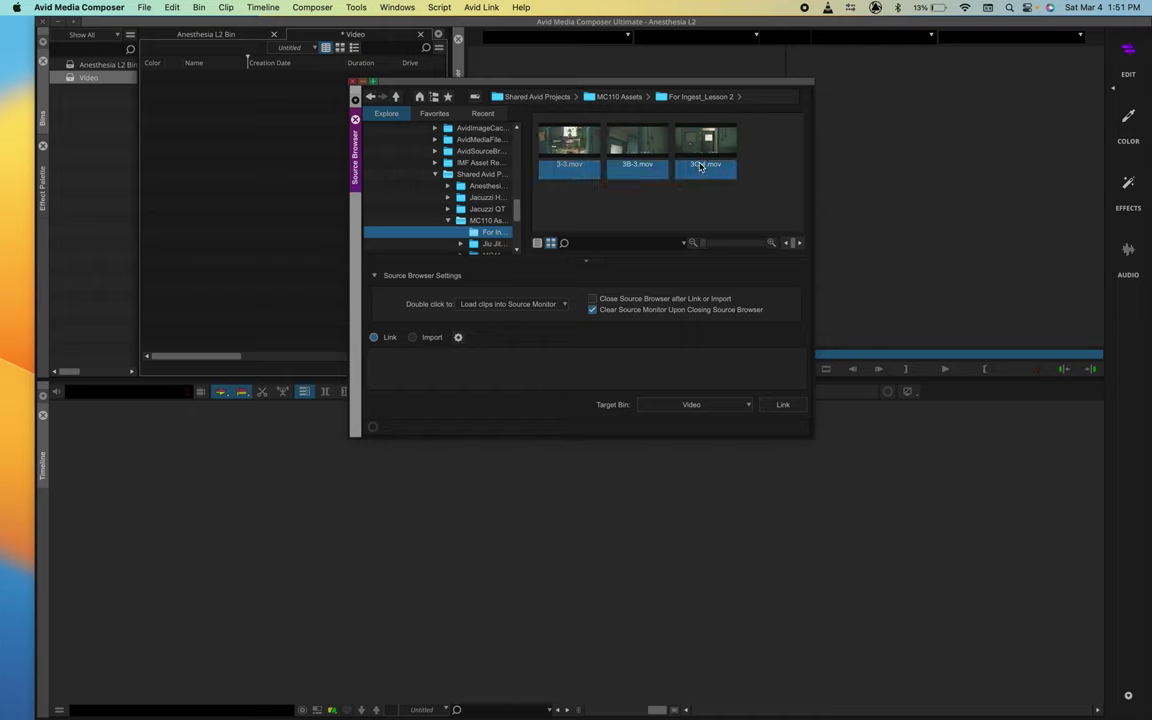
left_click(766, 154)
left_click(726, 159)
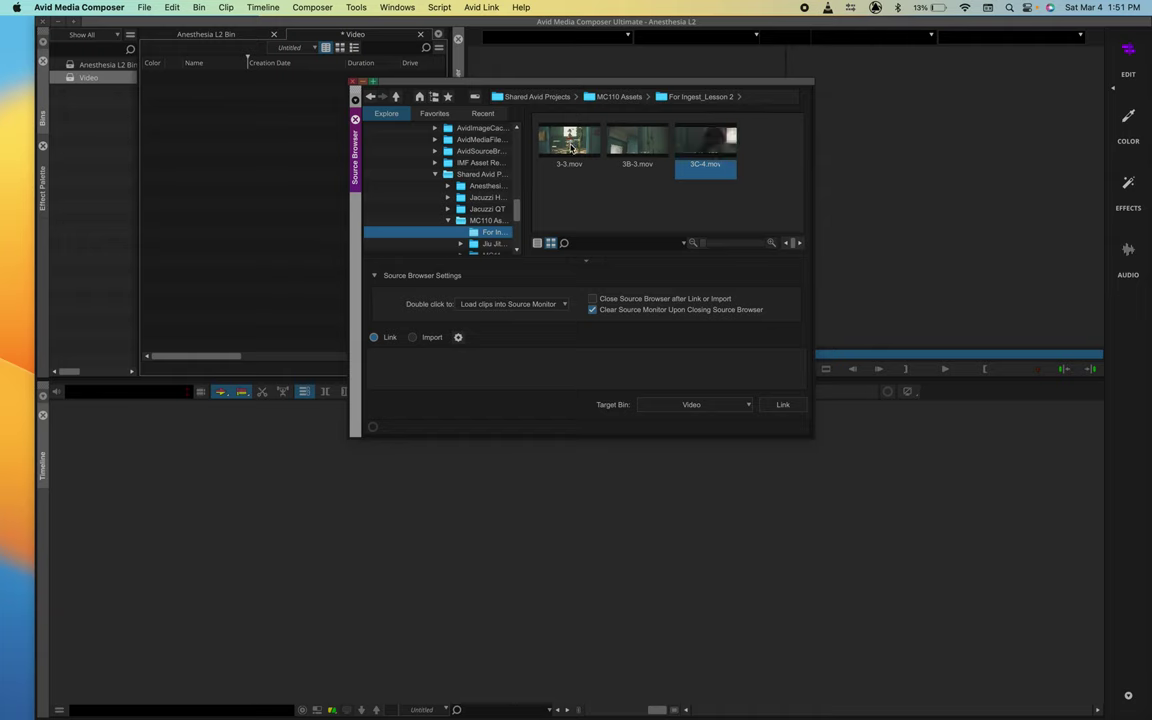
left_click(571, 147, "shift")
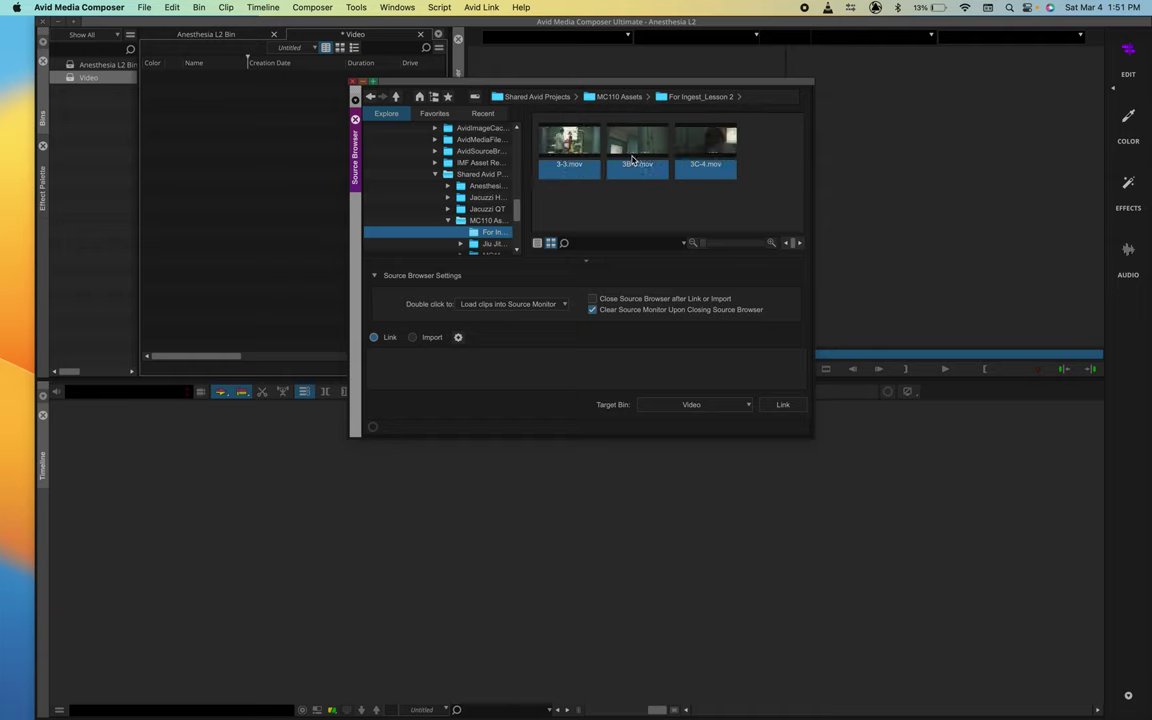
left_click(571, 147)
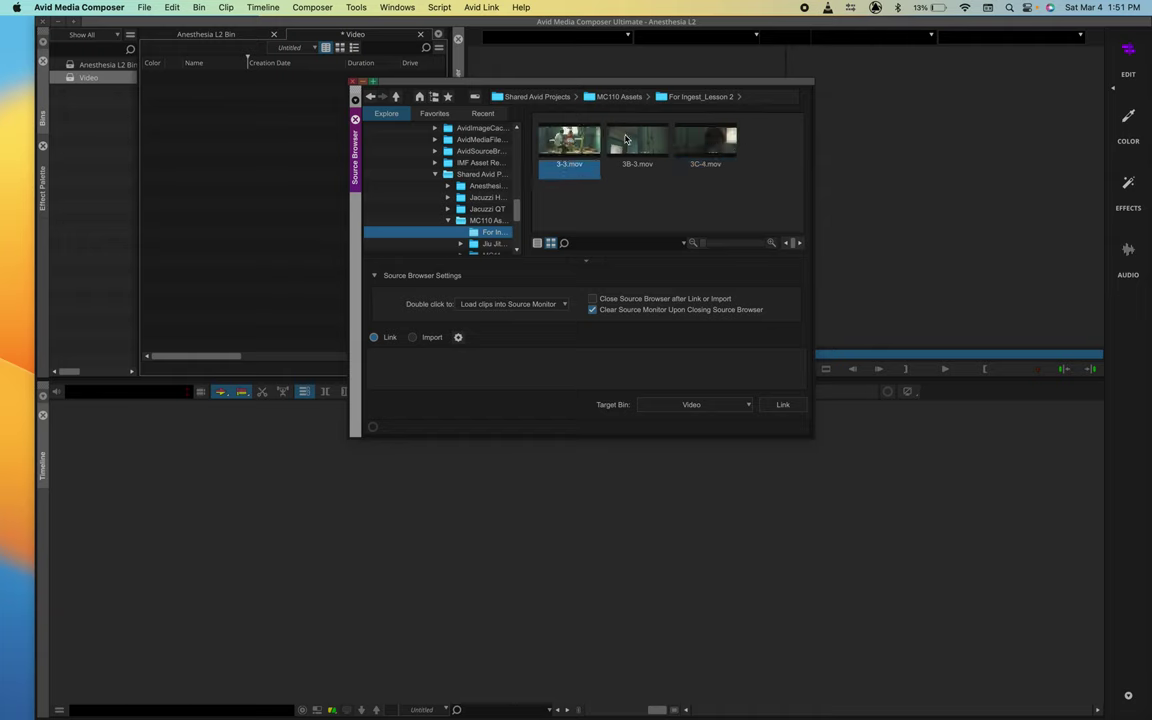
left_click(703, 146, "super")
left_click(645, 144, "super")
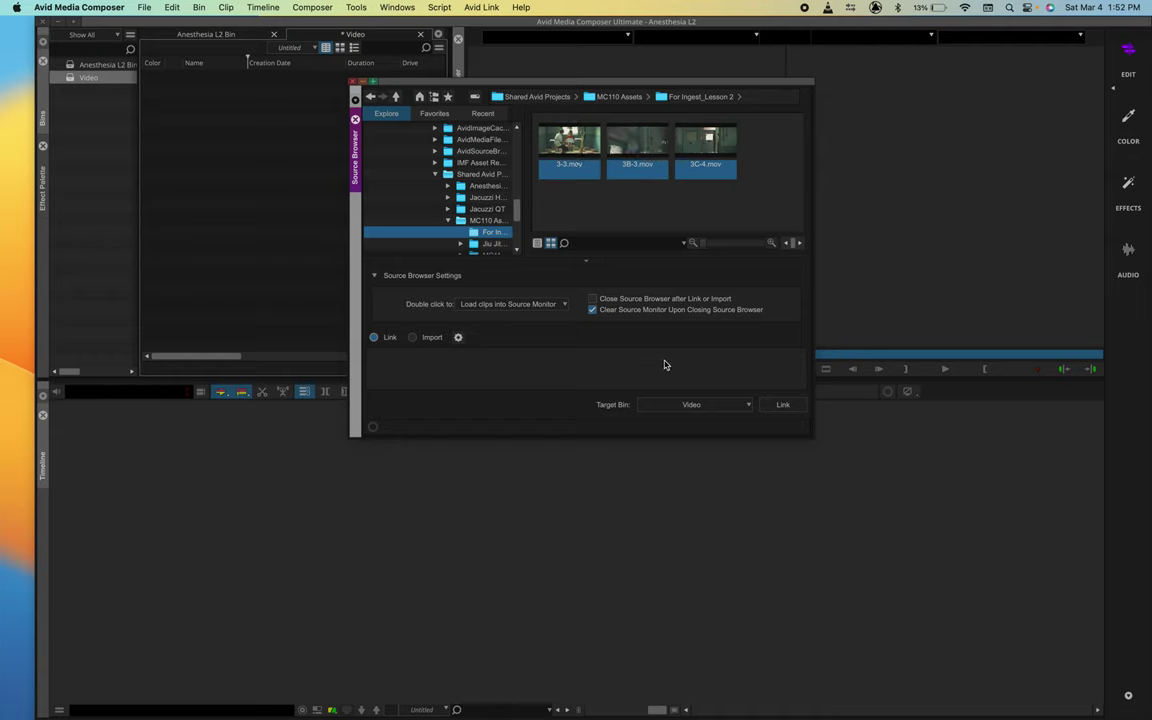
- Link the selected clips with Video as the target bin
left_click(691, 404)
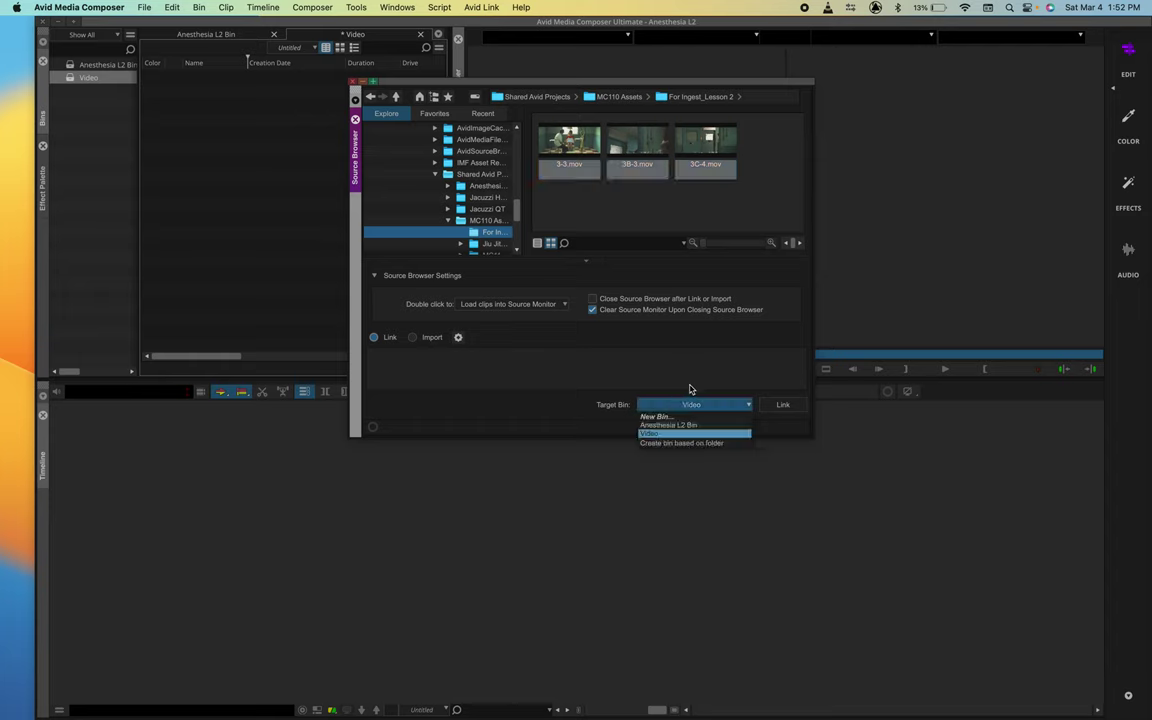
left_click(655, 440)
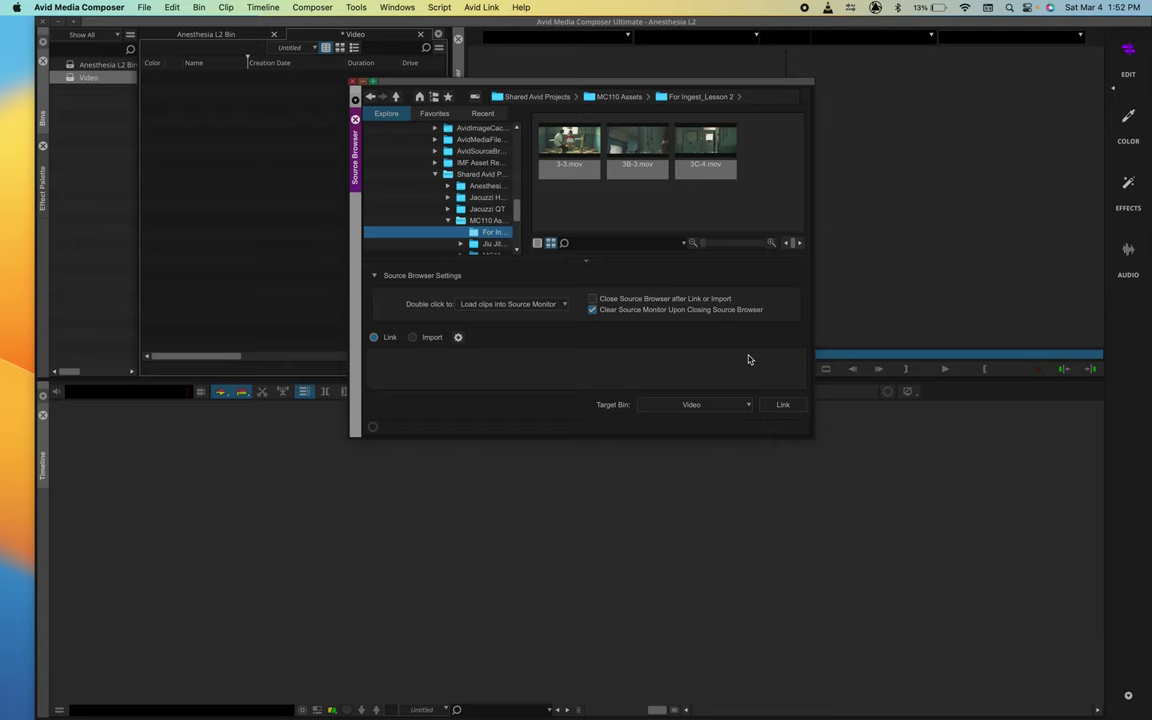
left_click(776, 404)
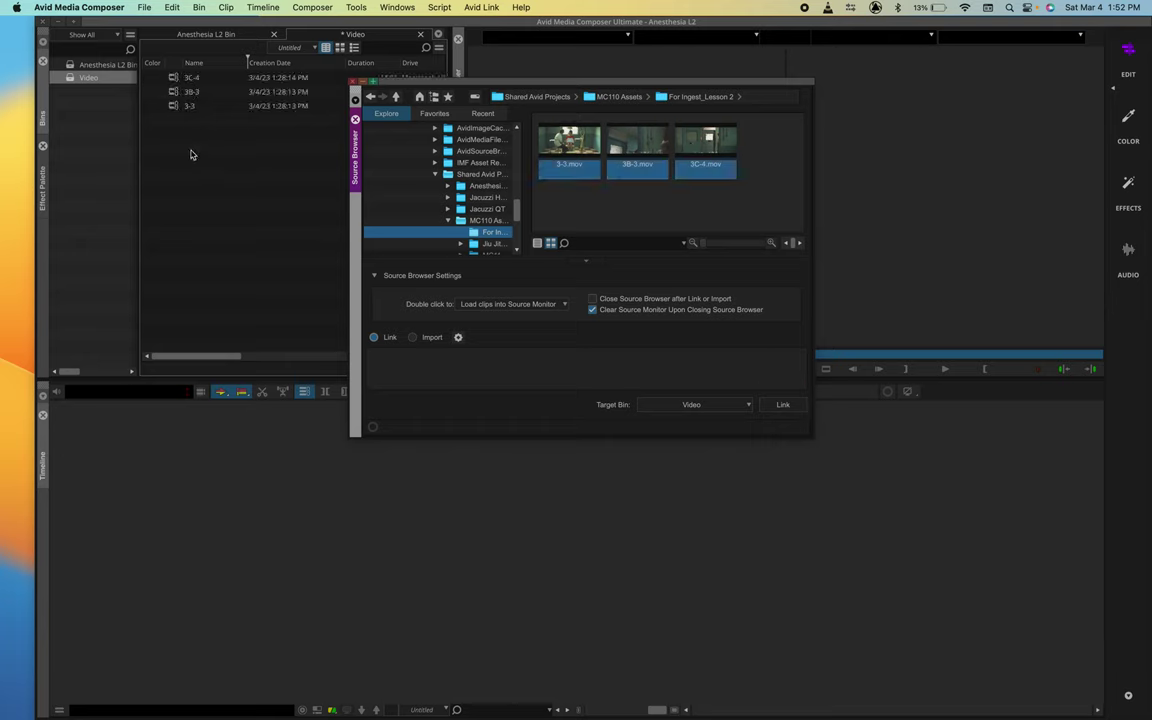
- Close the Source Browser and load the linked clips 3C-4 and 3B-3 from the Video bin into the Source Monitor
left_click(351, 80)
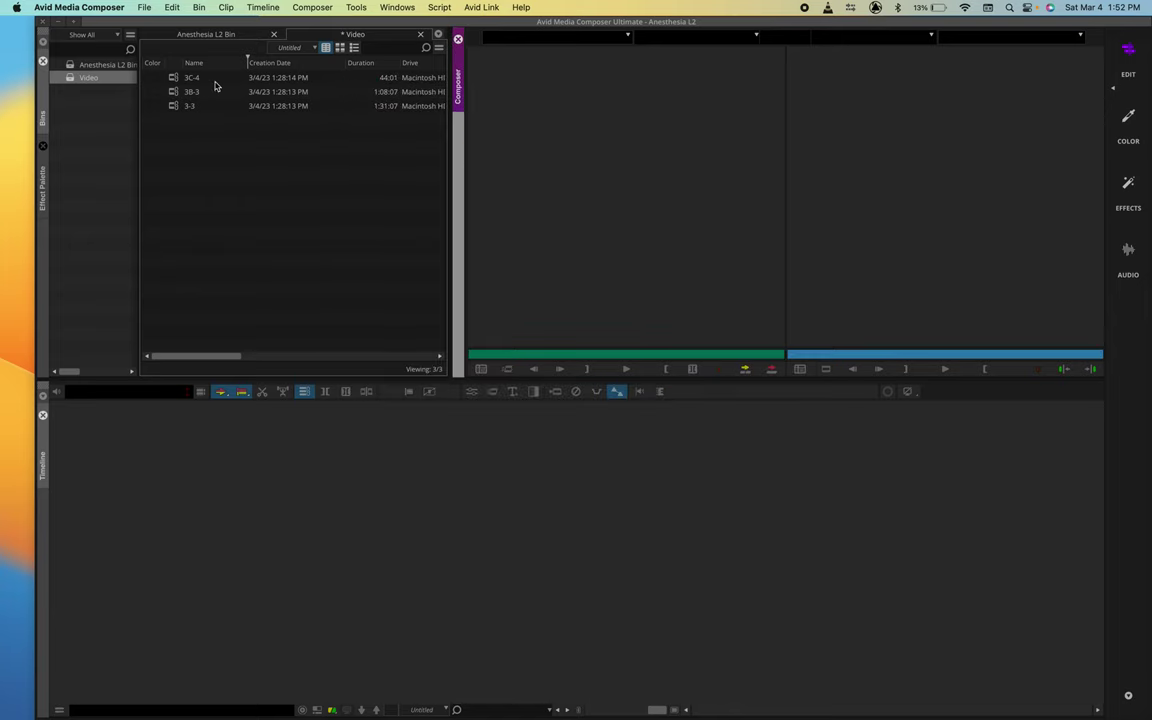
double_click(160, 77)
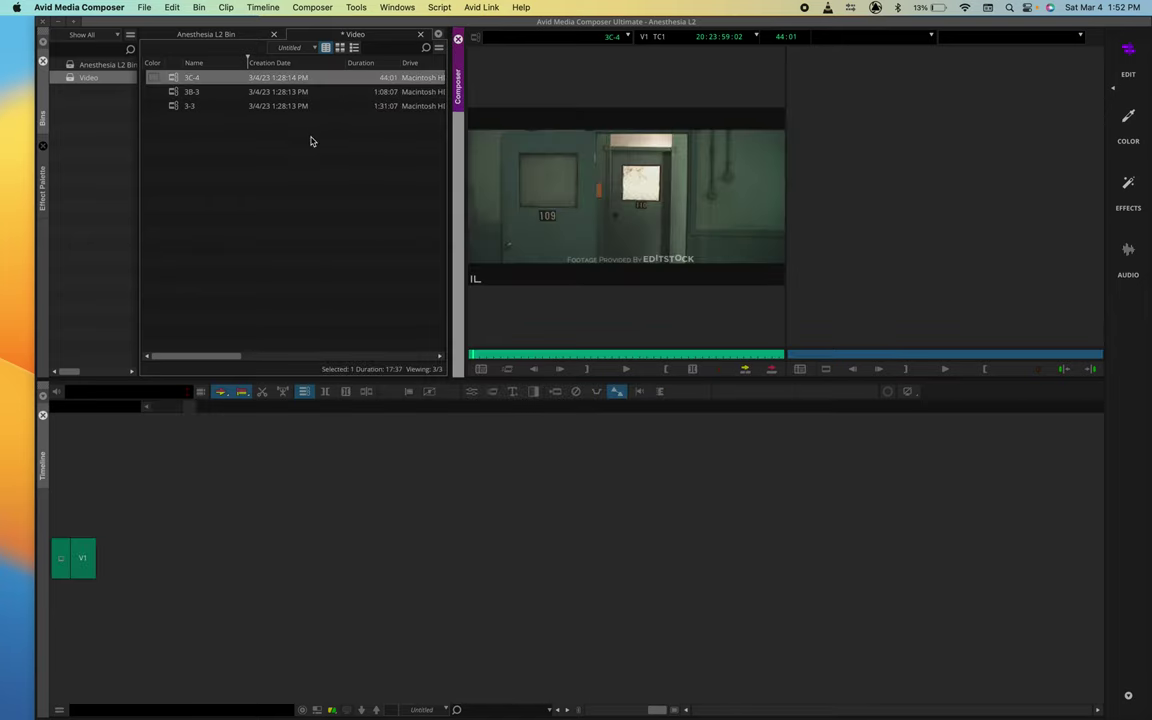
double_click(164, 90)
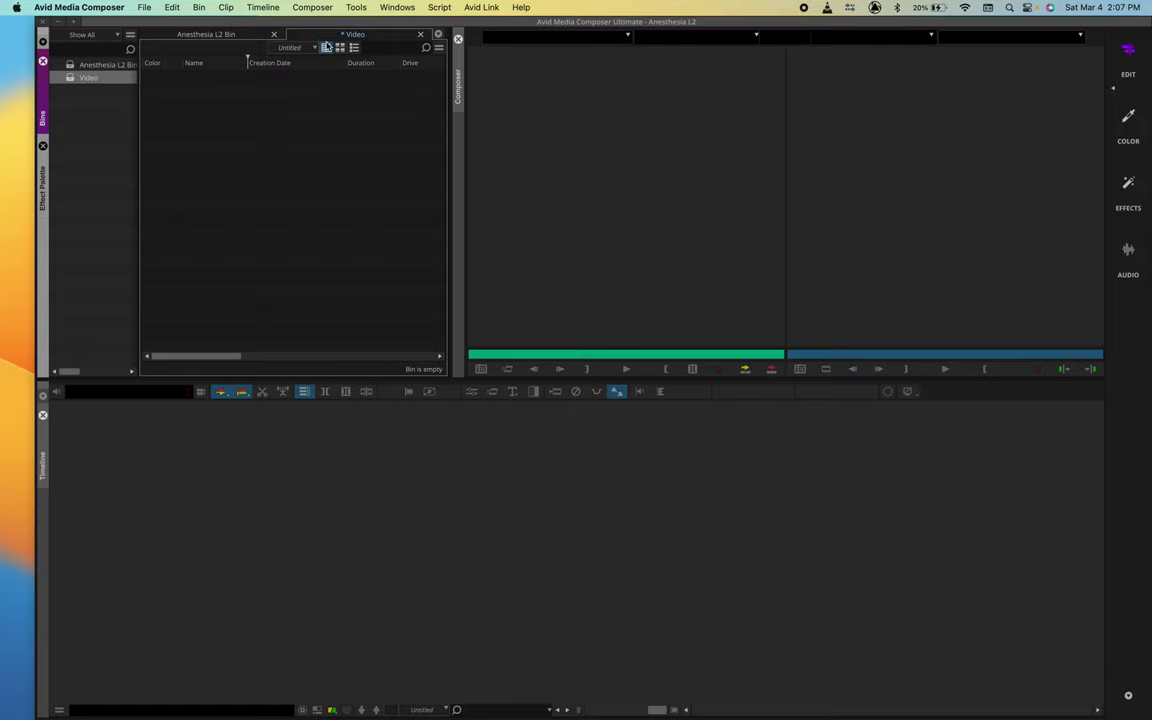
- Open the Source Browser from the empty Video bin and reposition its window lower over the workspace
right_click(283, 170)
mouse_move(315, 187)
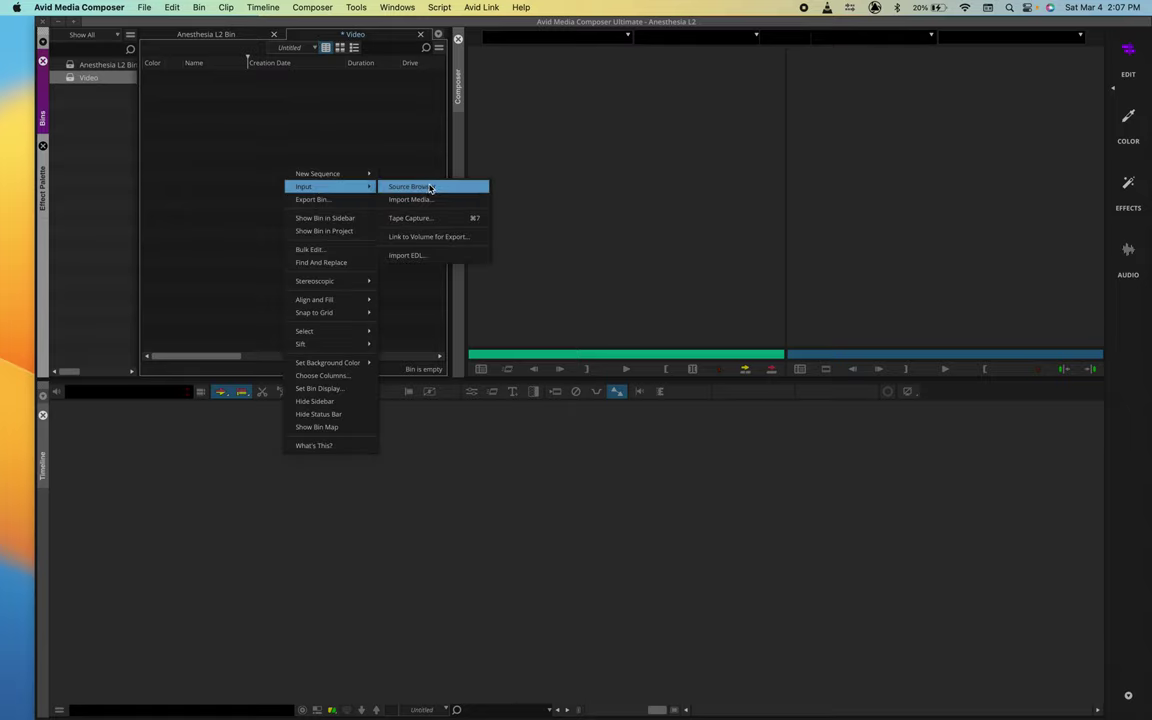
left_click(400, 187)
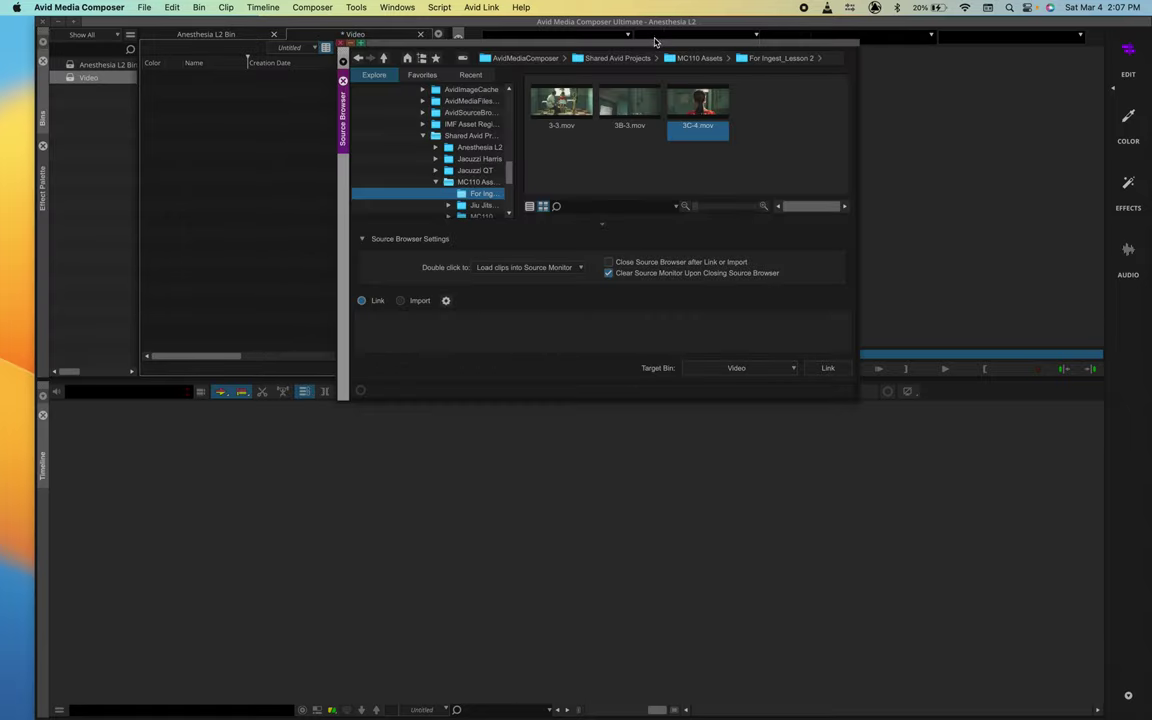
left_click_drag(655, 44, 589, 88)
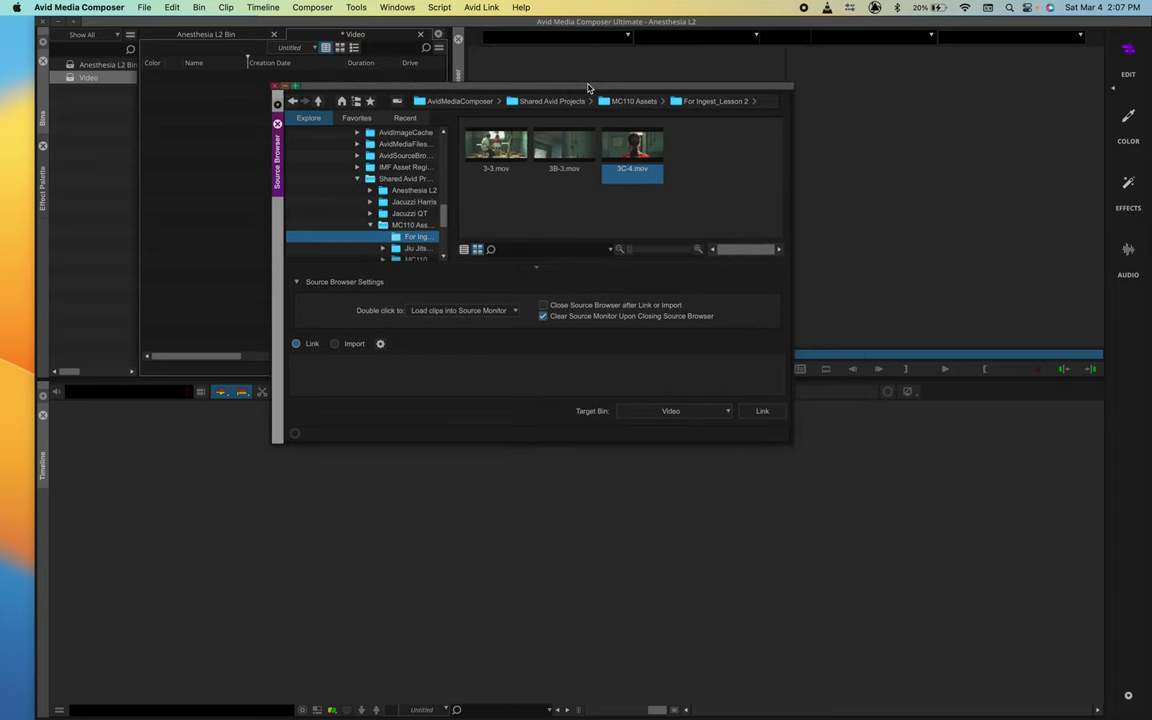
- Check the double-click and target bin choices, keeping Load clips into Source Monitor and Video, and deselect the 3C-4.mov clip
left_click(441, 312)
left_click(440, 322)
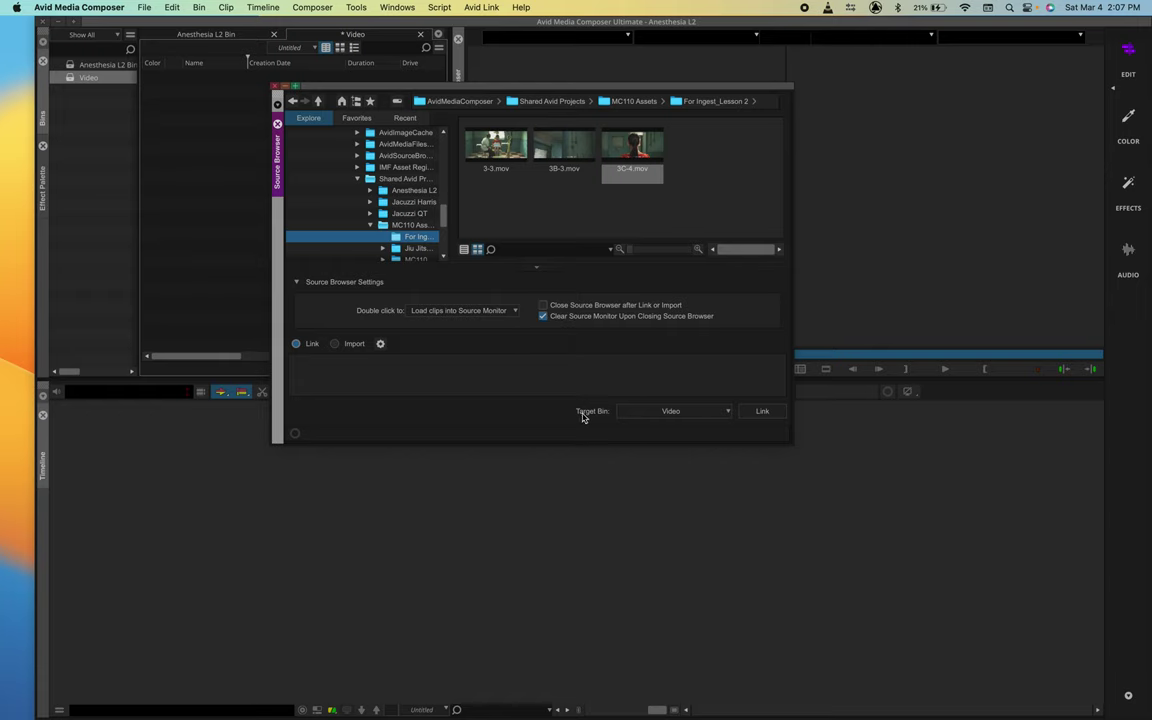
left_click(683, 413)
left_click(622, 441)
left_click(543, 199)
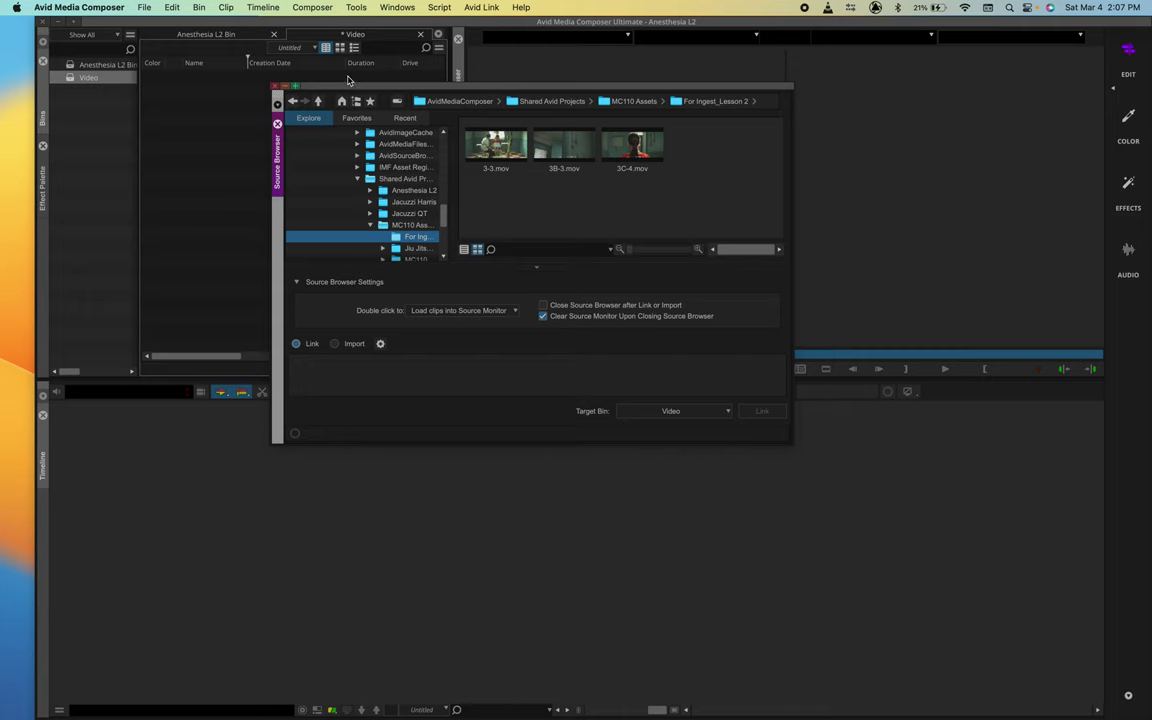
- Move the Source Browser clear of the bins and create a new bin named Sequences
left_click_drag(314, 86, 584, 152)
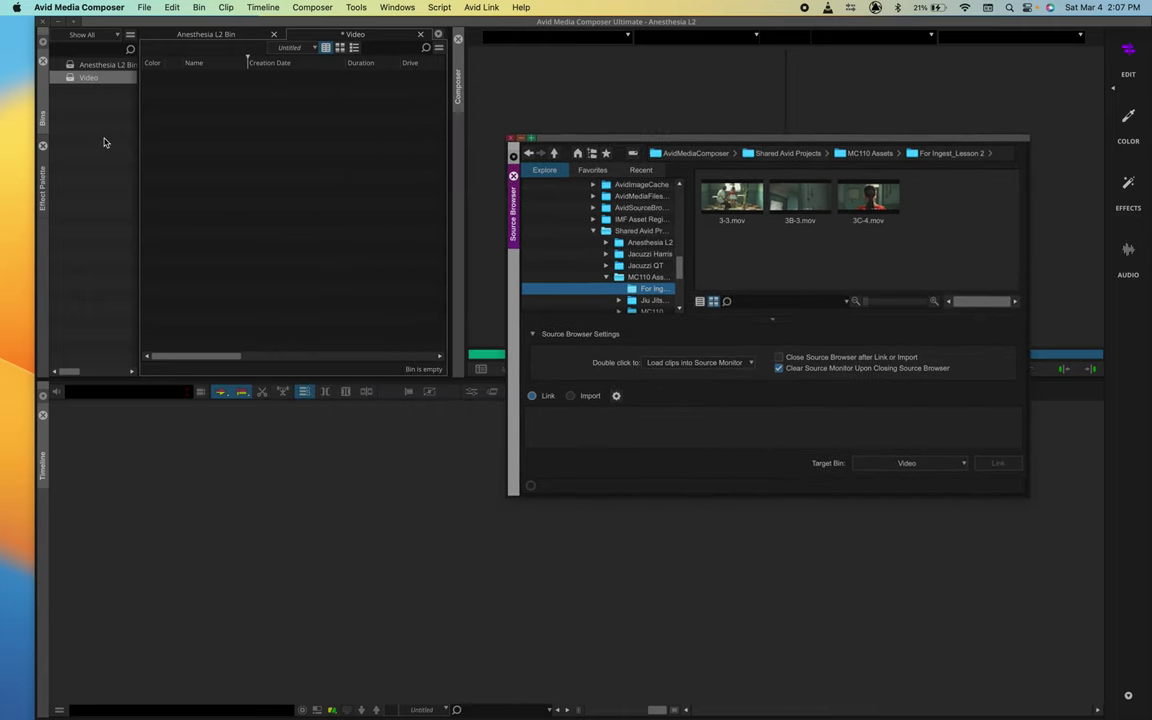
right_click(86, 155)
left_click(121, 185)
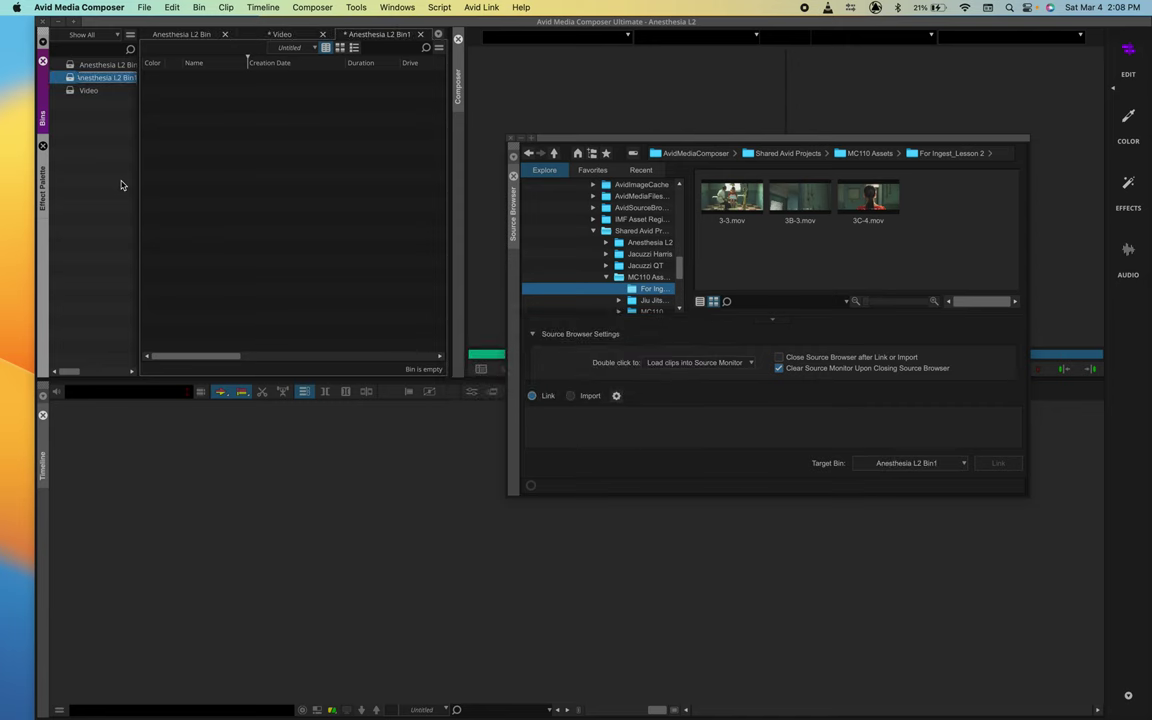
type("C")
type("equences")
key("Return")
left_click(66, 77)
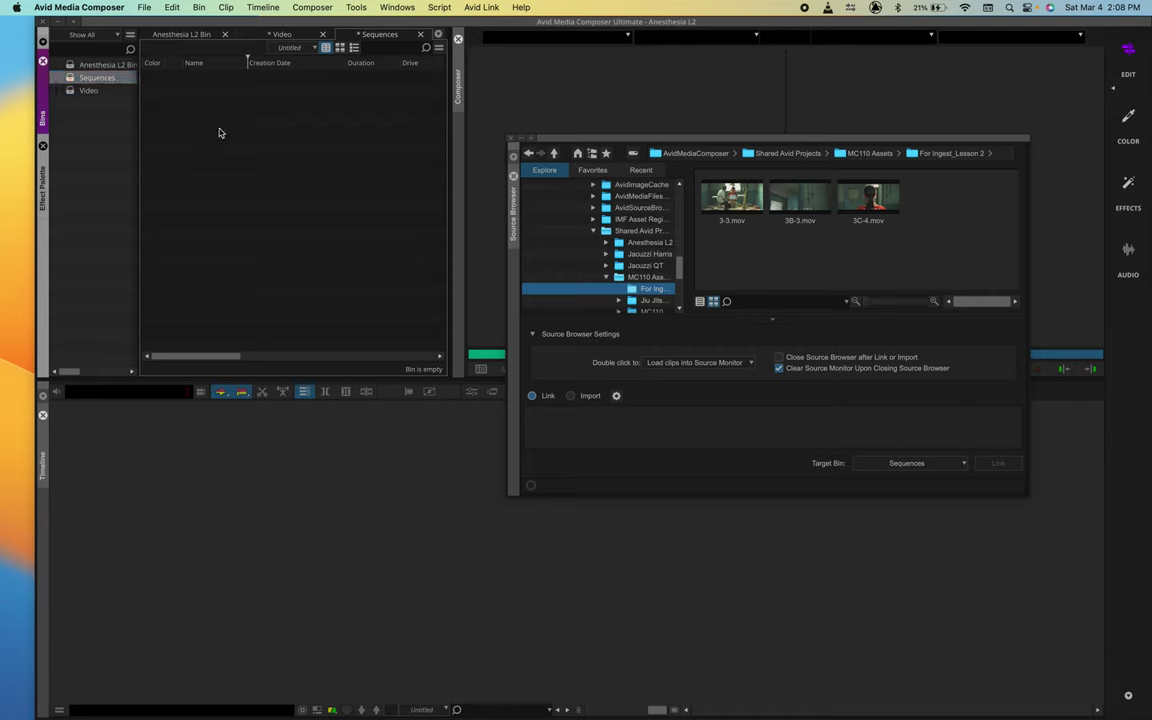
- Create a new sequence from the default template in the Sequences bin and name it Girl
right_click(283, 108)
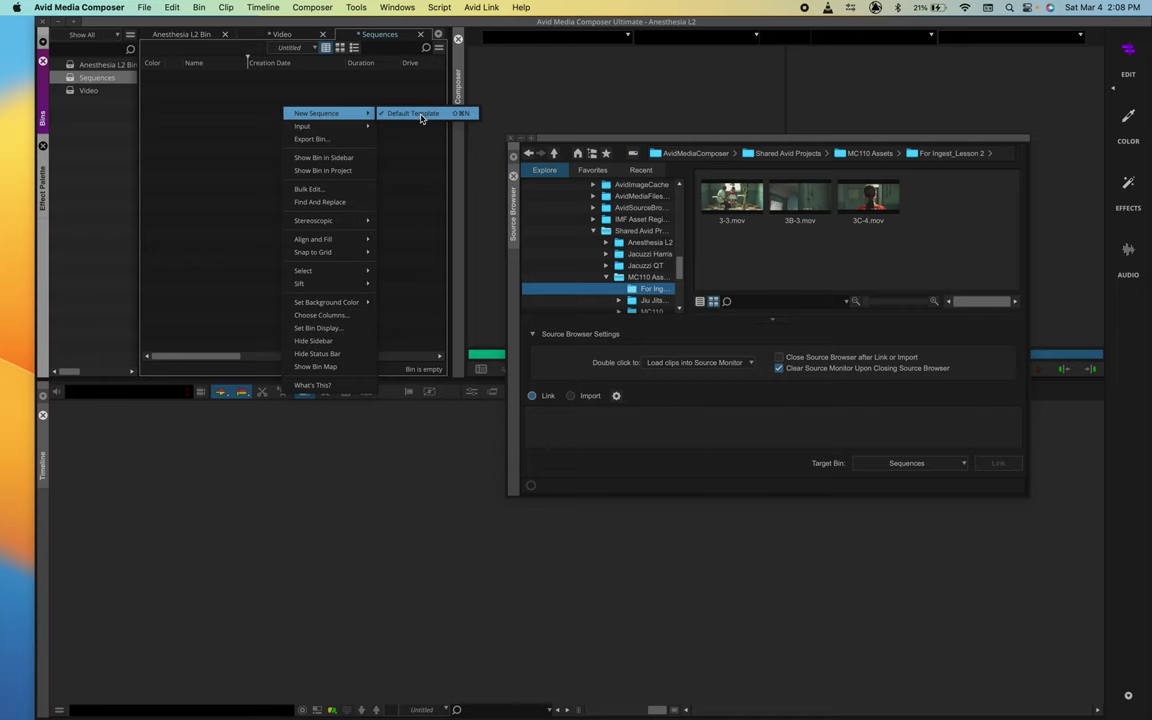
left_click(427, 117)
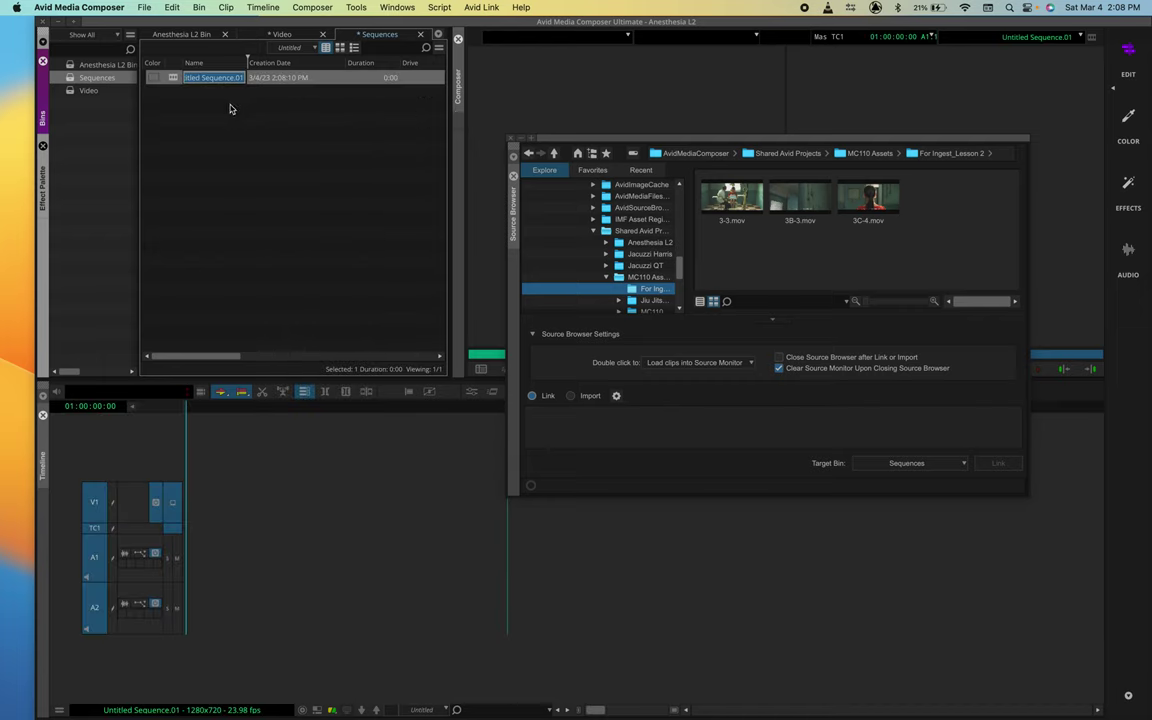
type("Girl")
key("Return")
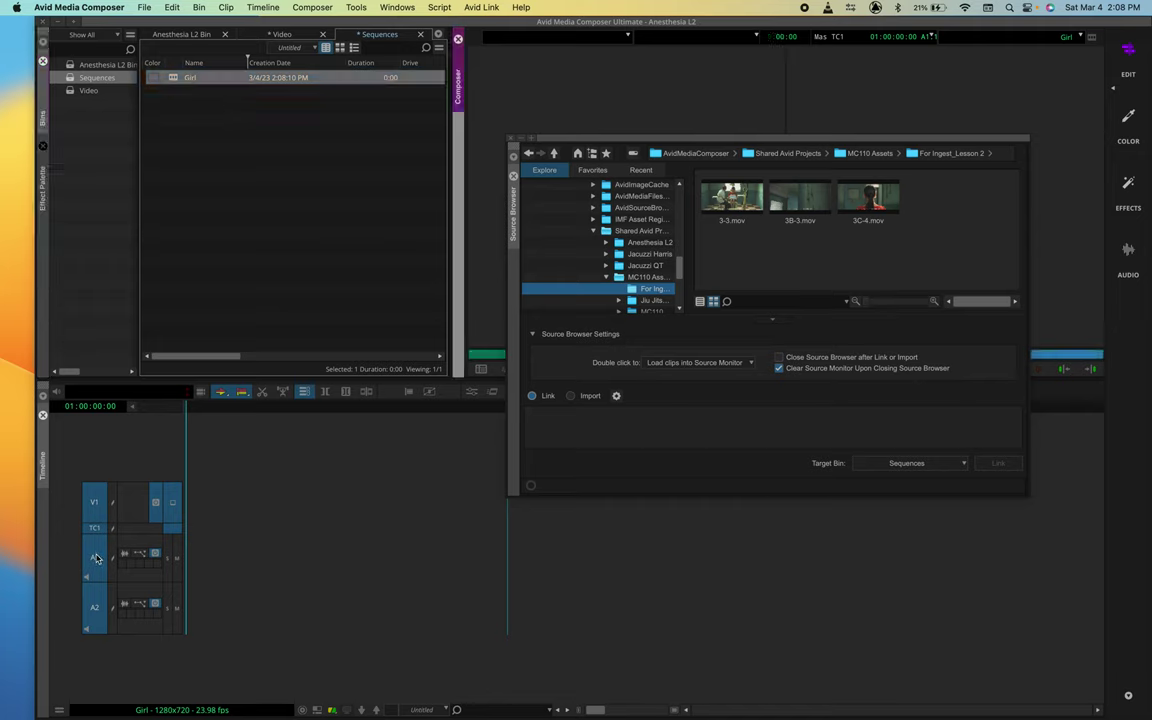
- Move the Source Browser over the bins and set its target bin to Video
left_click(680, 145)
left_click_drag(680, 145, 255, 71)
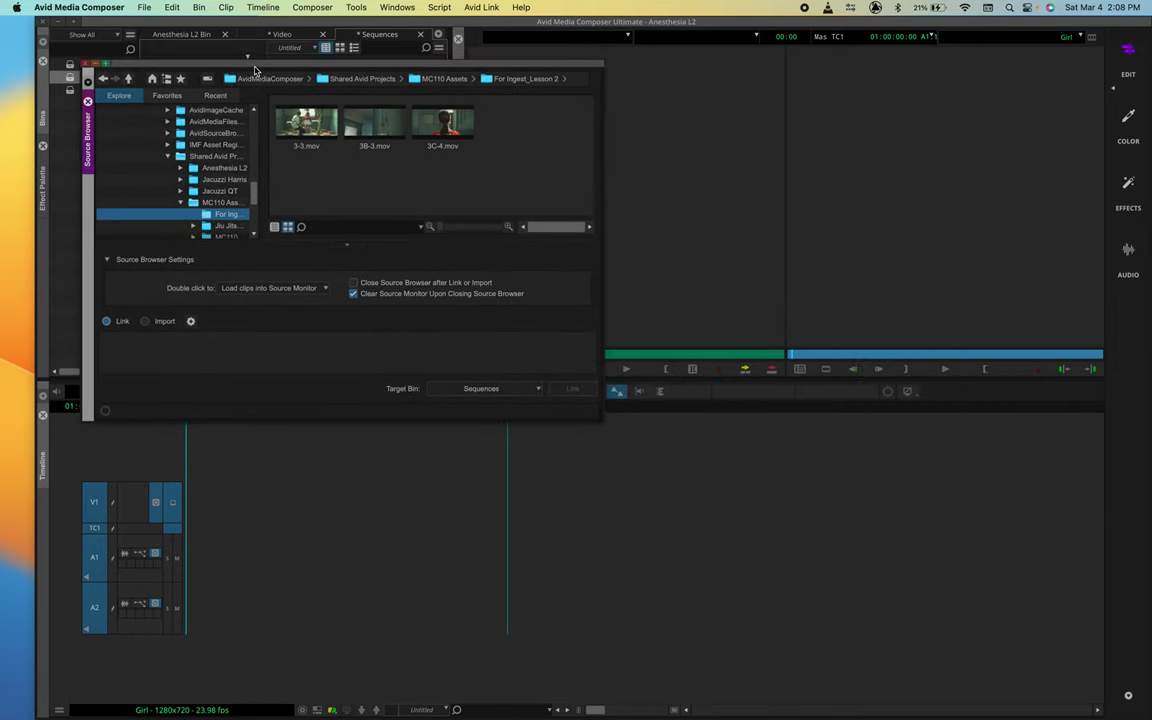
left_click(472, 388)
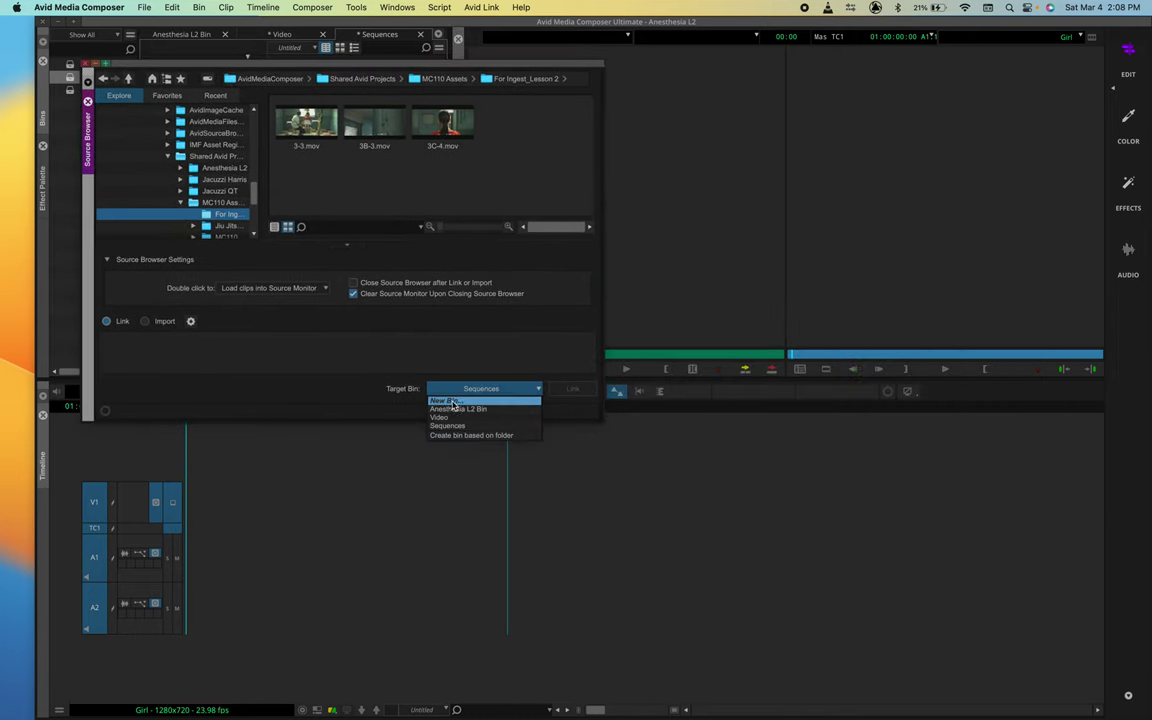
left_click(444, 418)
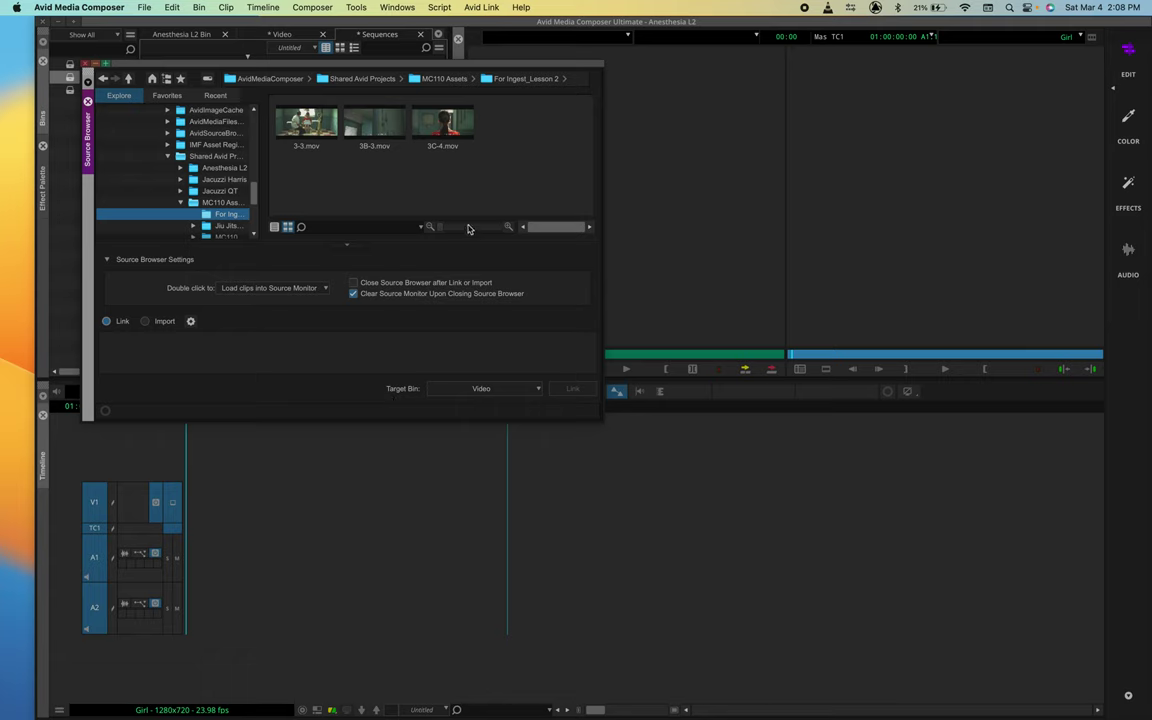
- Load 3-3.mov into the Source Monitor, and narrow and shift the Source Browser to uncover the clip's picture
left_click(316, 136)
left_click_drag(316, 136, 726, 165)
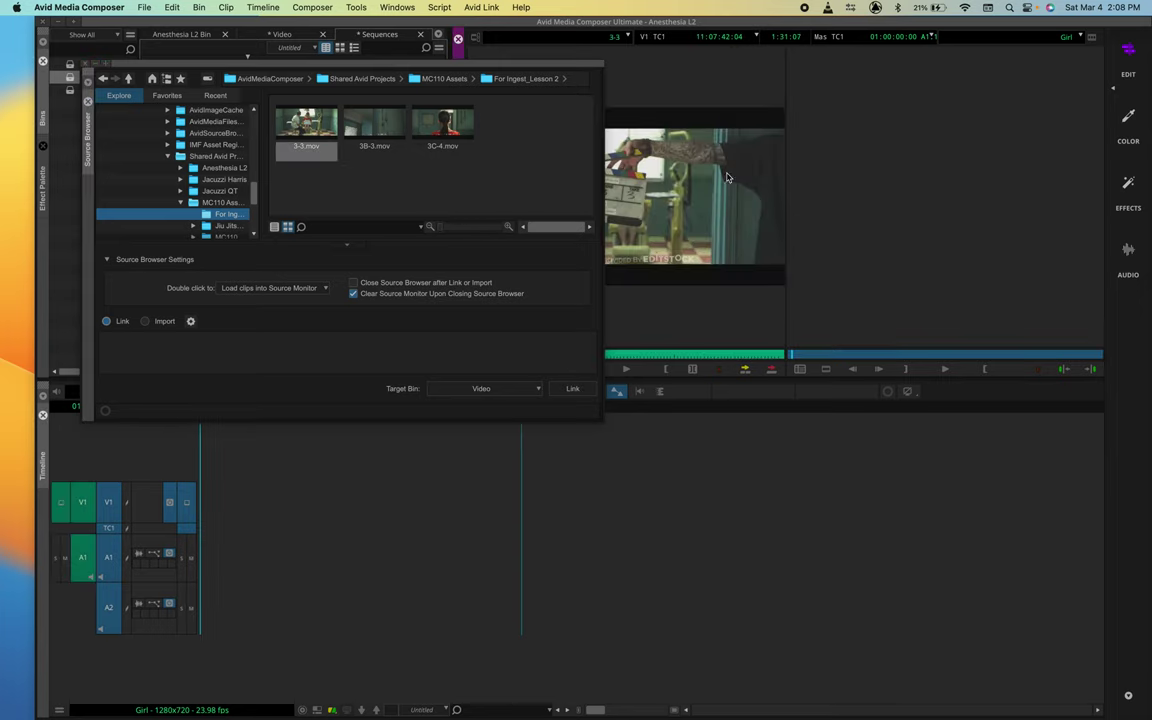
left_click_drag(603, 63, 493, 60)
left_click(537, 160)
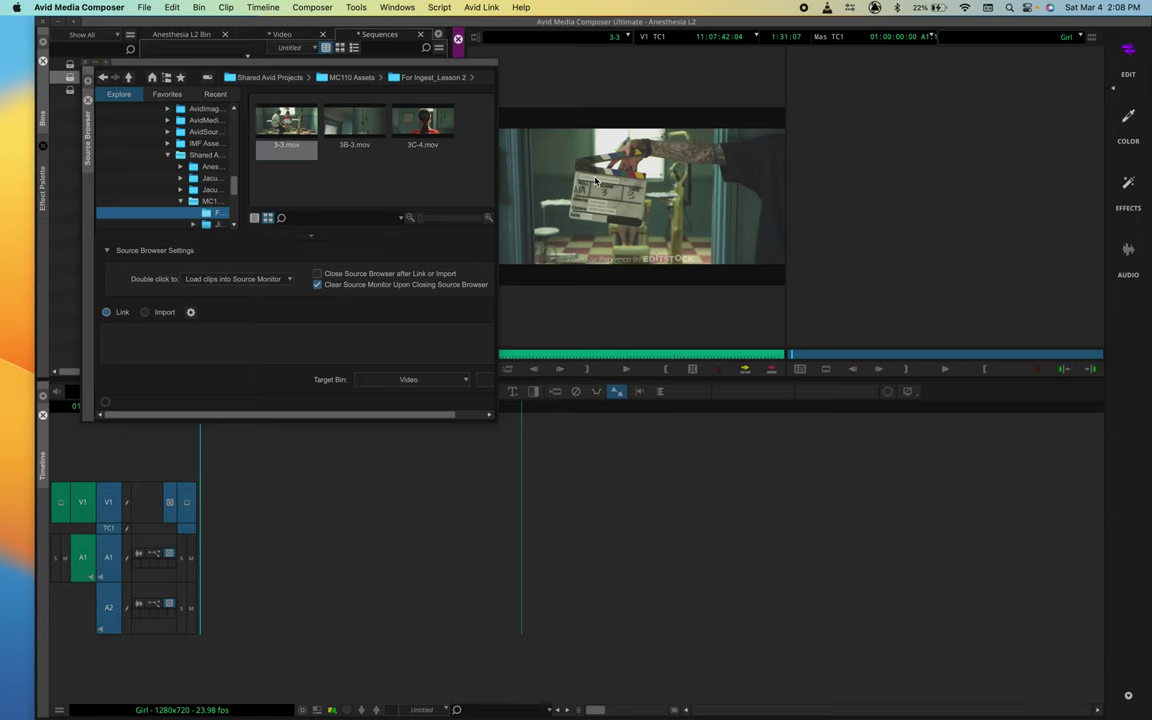
left_click(480, 70)
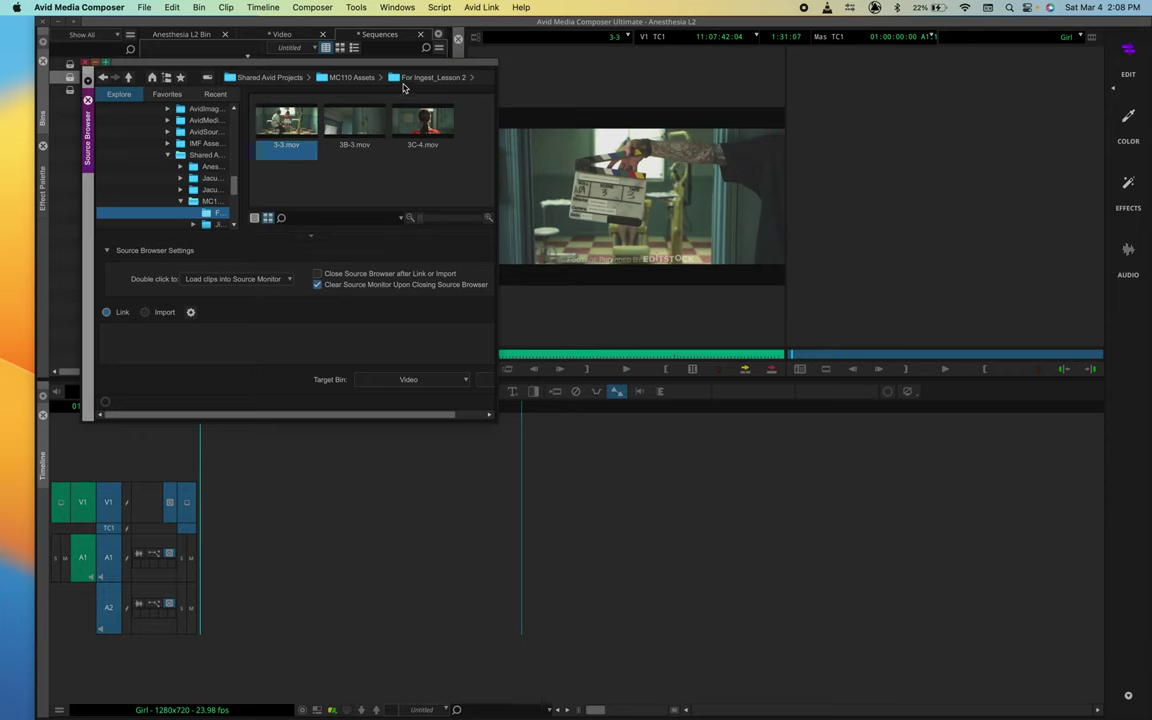
left_click_drag(385, 66, 315, 68)
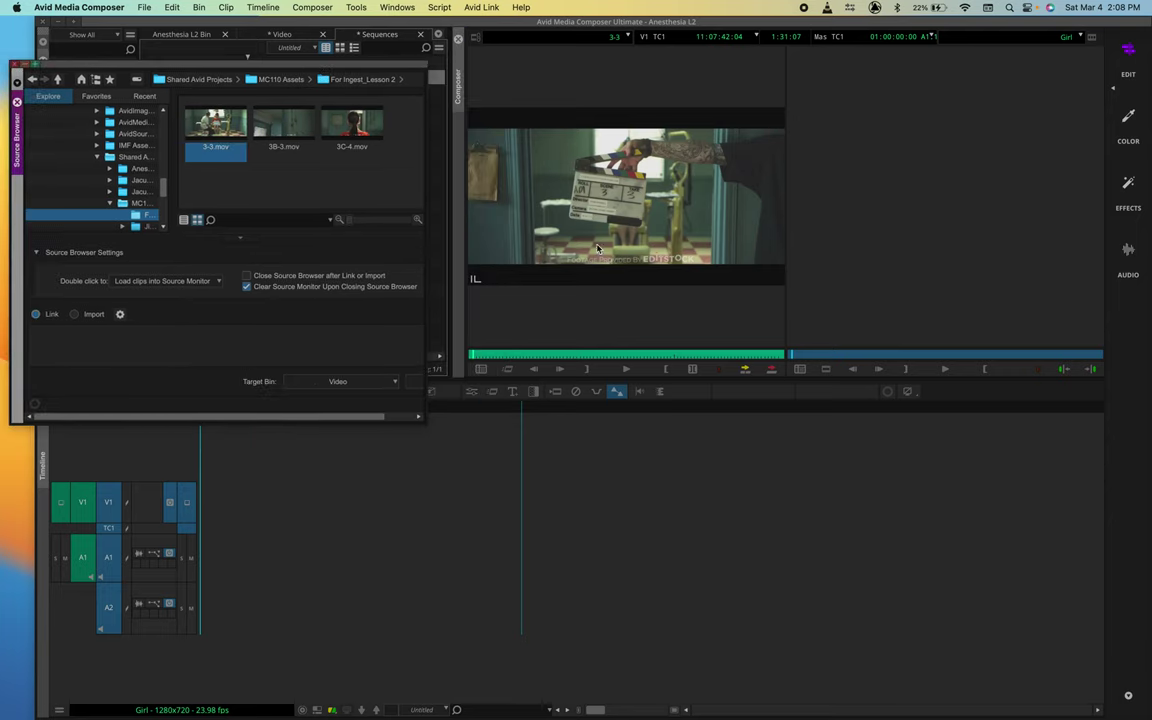
left_click(538, 276)
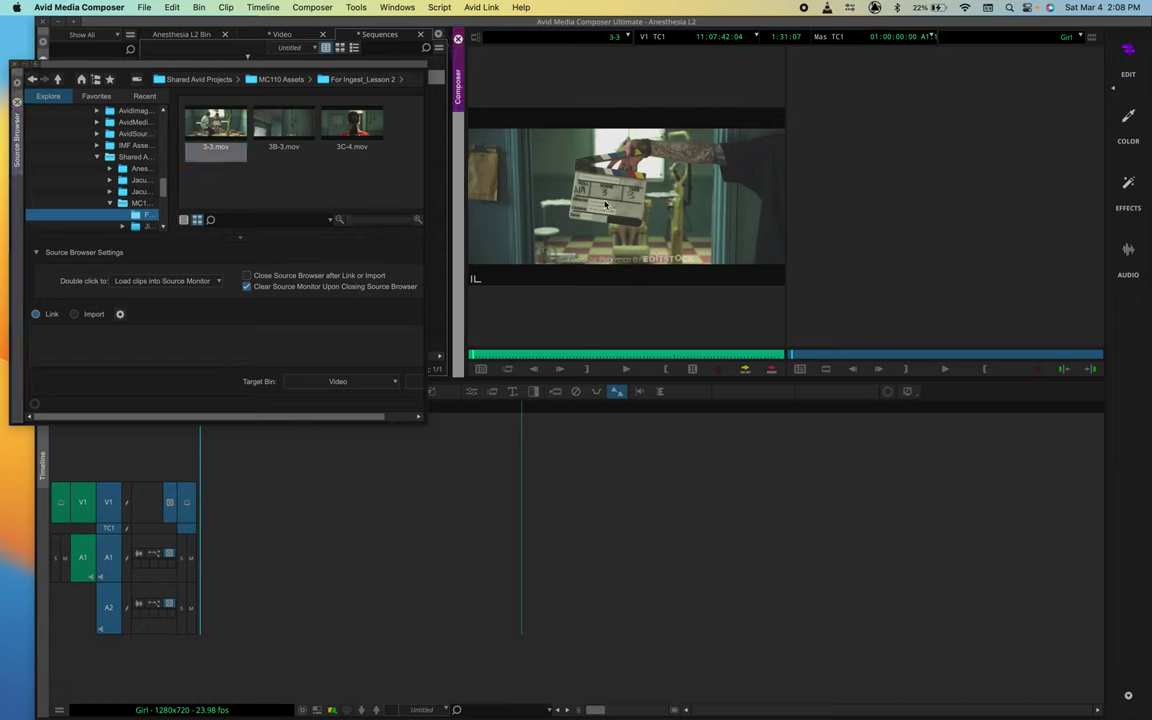
- Load 3B-3.mov into the Source Monitor and mark In and Out around about 24 seconds ending at 01:03:36:19
double_click(272, 117)
left_click_drag(506, 355, 673, 362)
key("i")
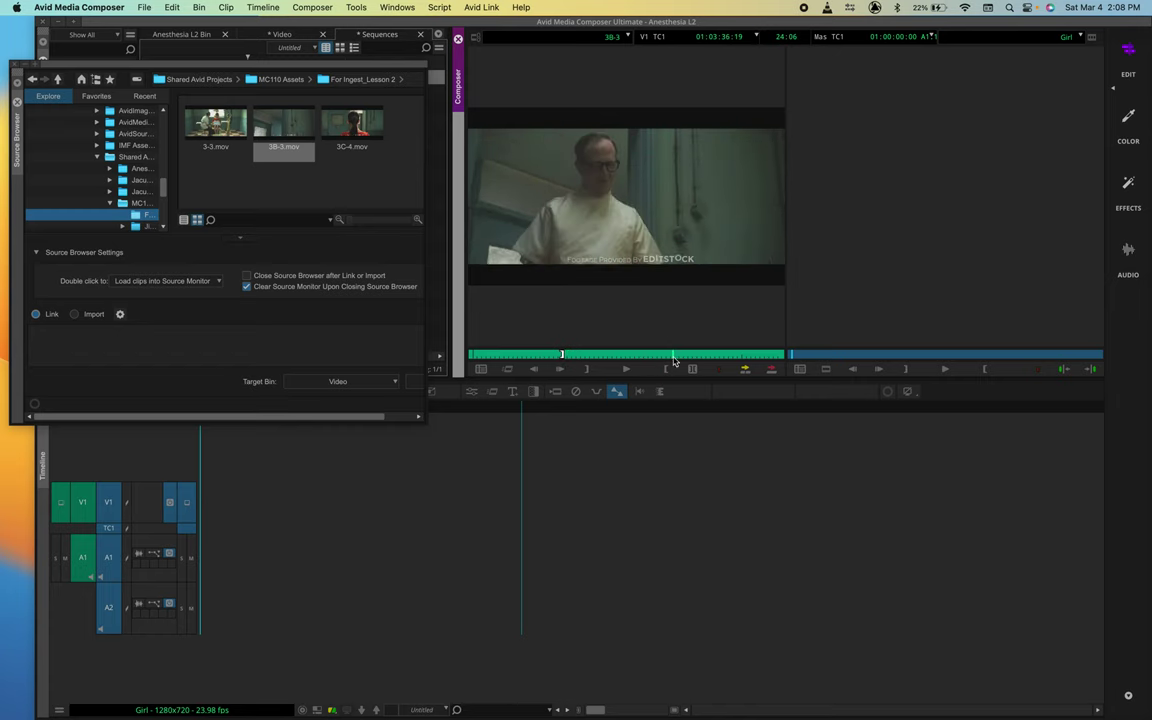
key("o")
- Splice the marked section of 3B-3 into the empty Girl sequence
left_click(421, 519)
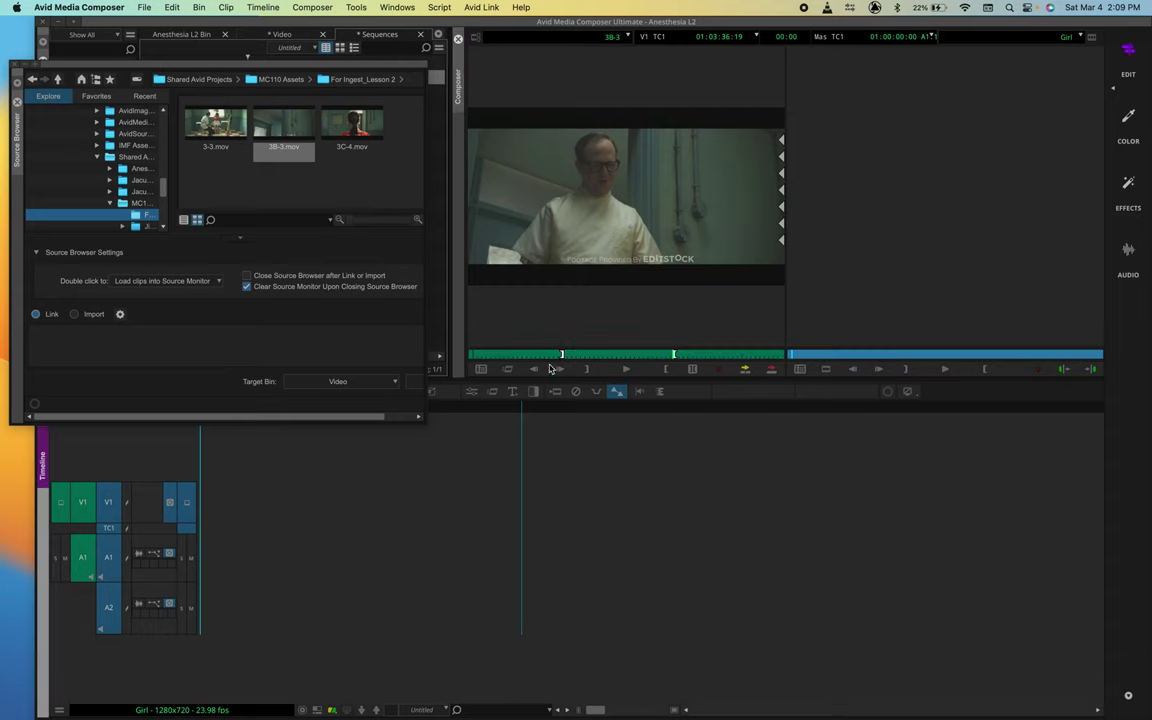
key("v")
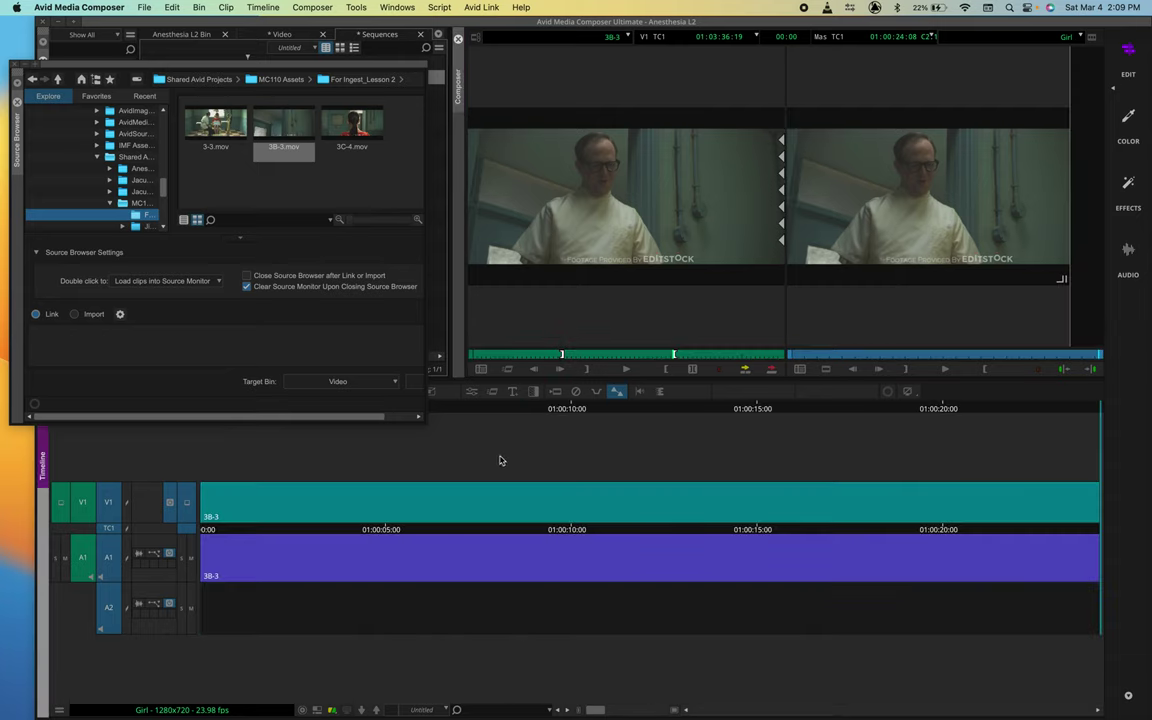
scroll(606, 457, "up", 3)
scroll(606, 457, "down", 2)
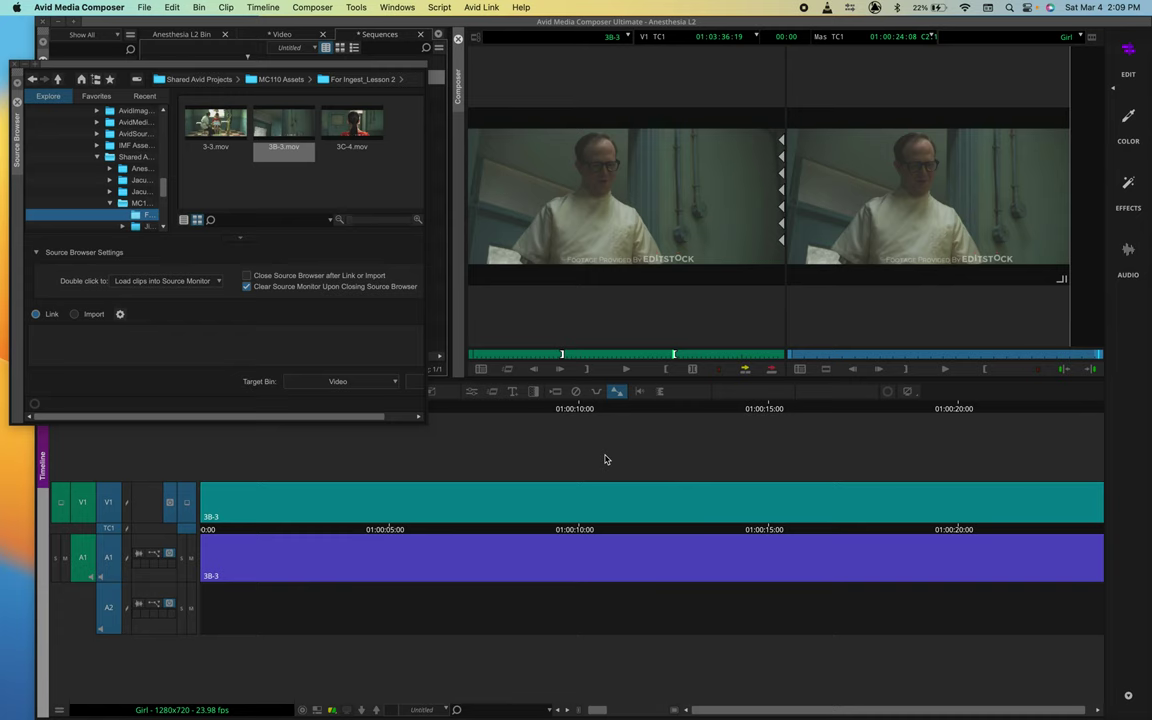
- Load 3C-4.mov into the Source Monitor with the Source Browser moved aside, and cue it to 20:24:23:15
left_click_drag(378, 70, 590, 75)
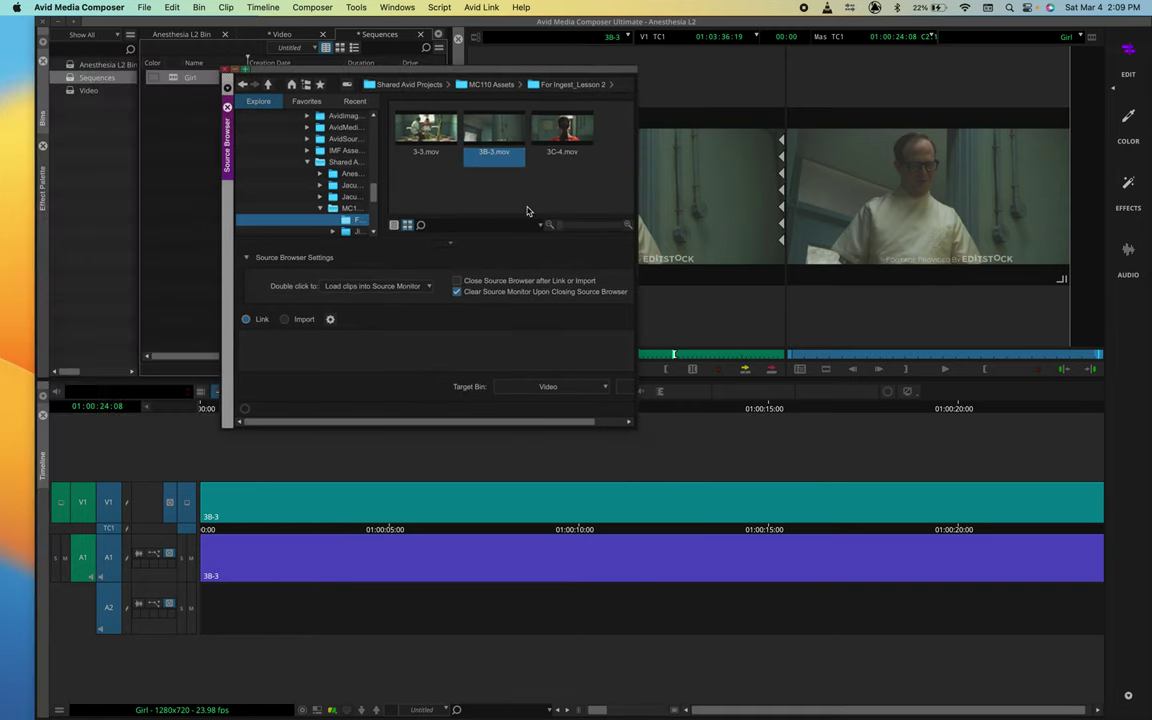
double_click(562, 130)
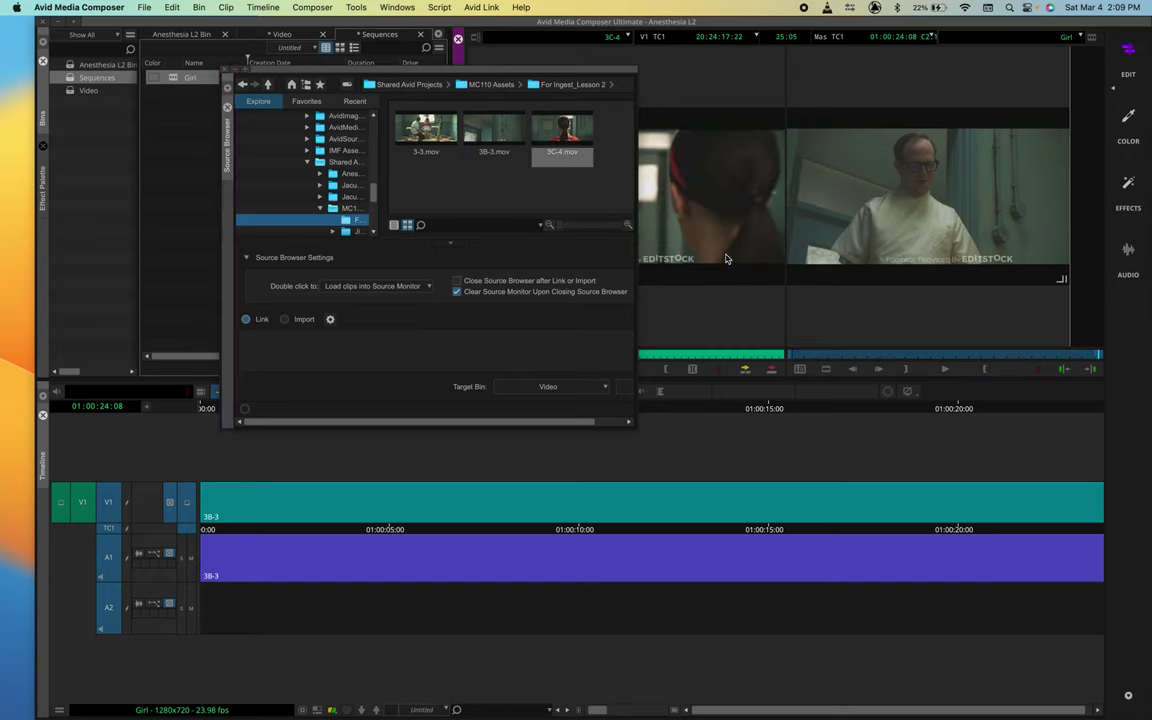
left_click_drag(555, 66, 421, 83)
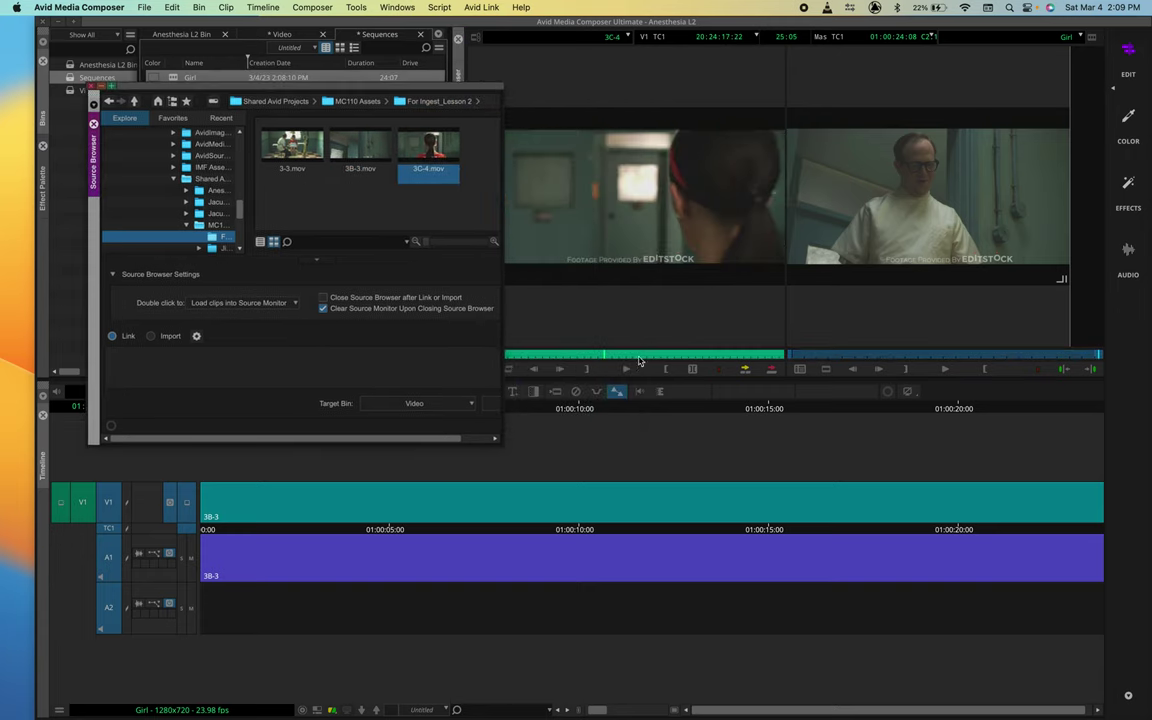
left_click(640, 357)
left_click(644, 356)
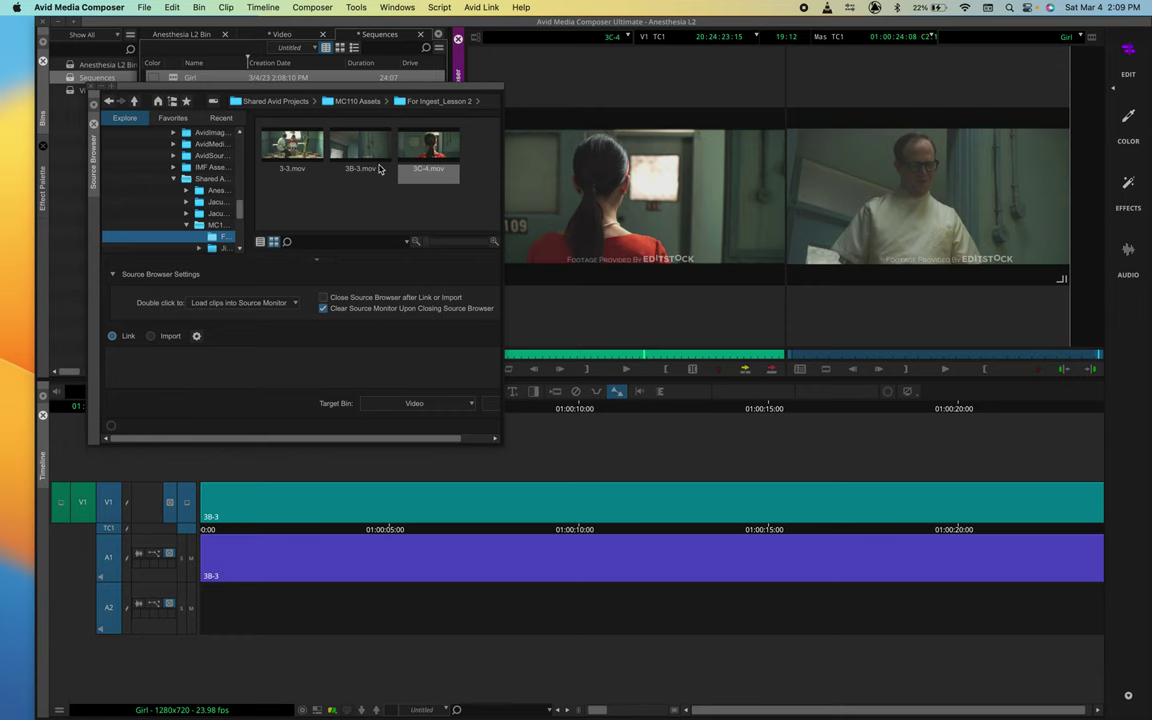
- Mark about 16 seconds of 3-3.mov ending at 11:08:30:19 and edit that section into the Girl sequence directly after 3B-3
double_click(278, 130)
left_click_drag(529, 351, 637, 357)
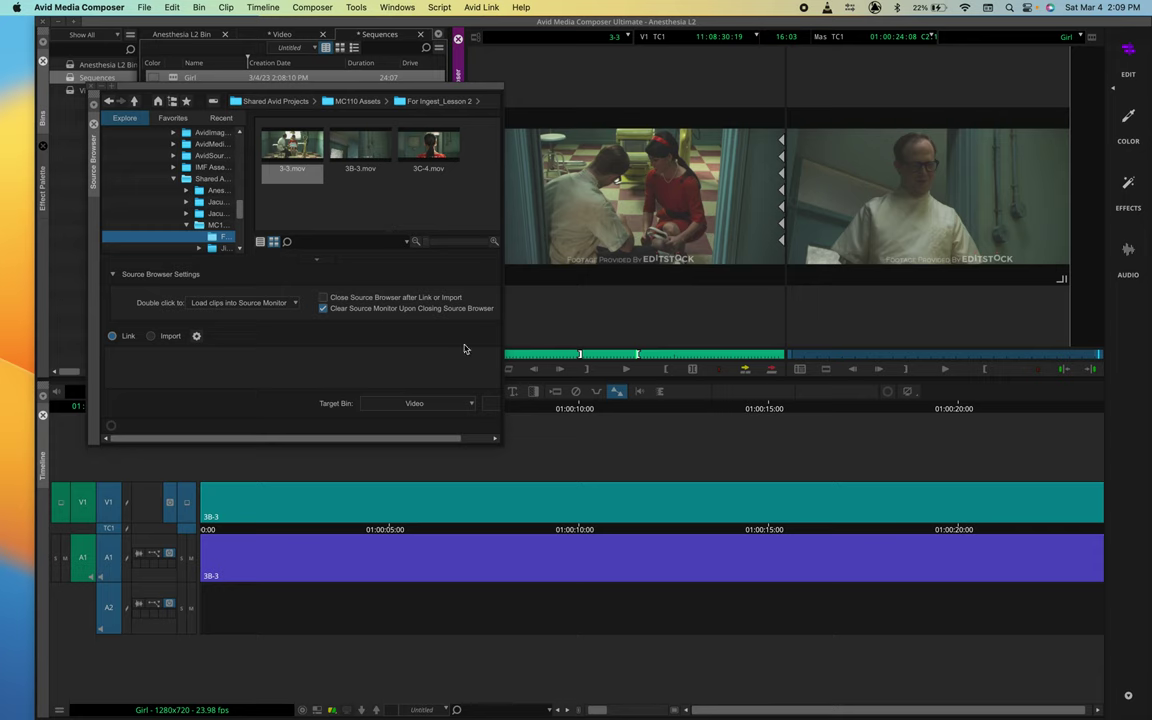
left_click(617, 413)
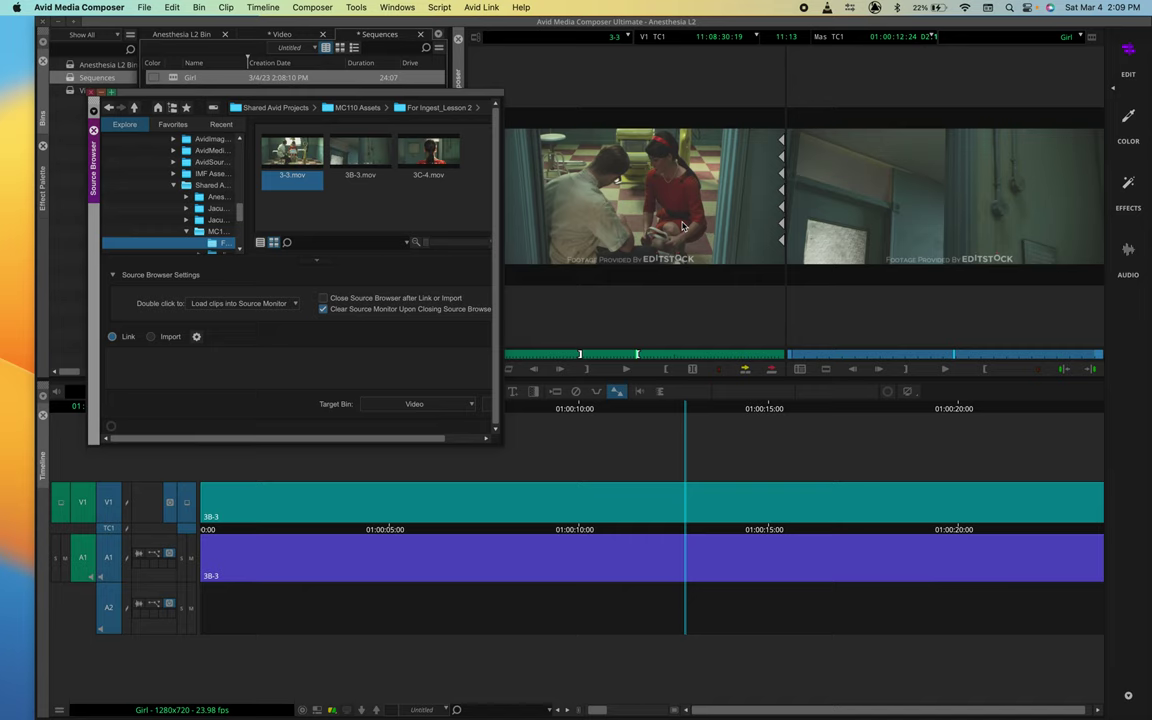
left_click_drag(644, 199, 985, 482)
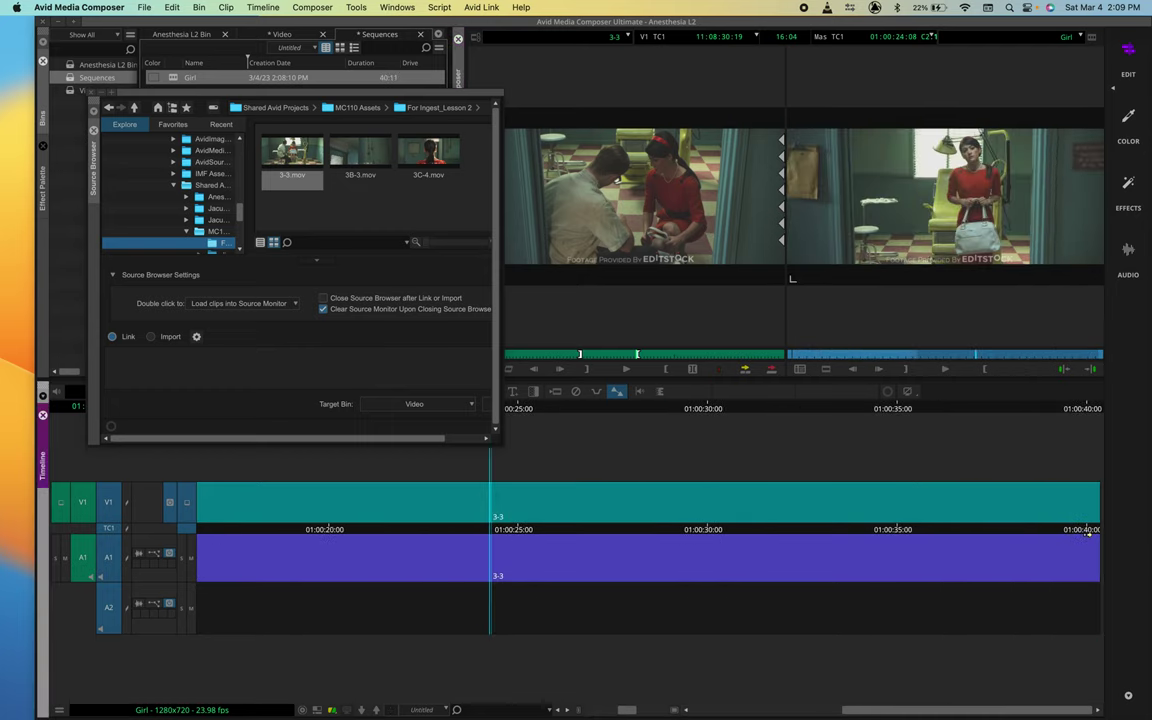
left_click(598, 710)
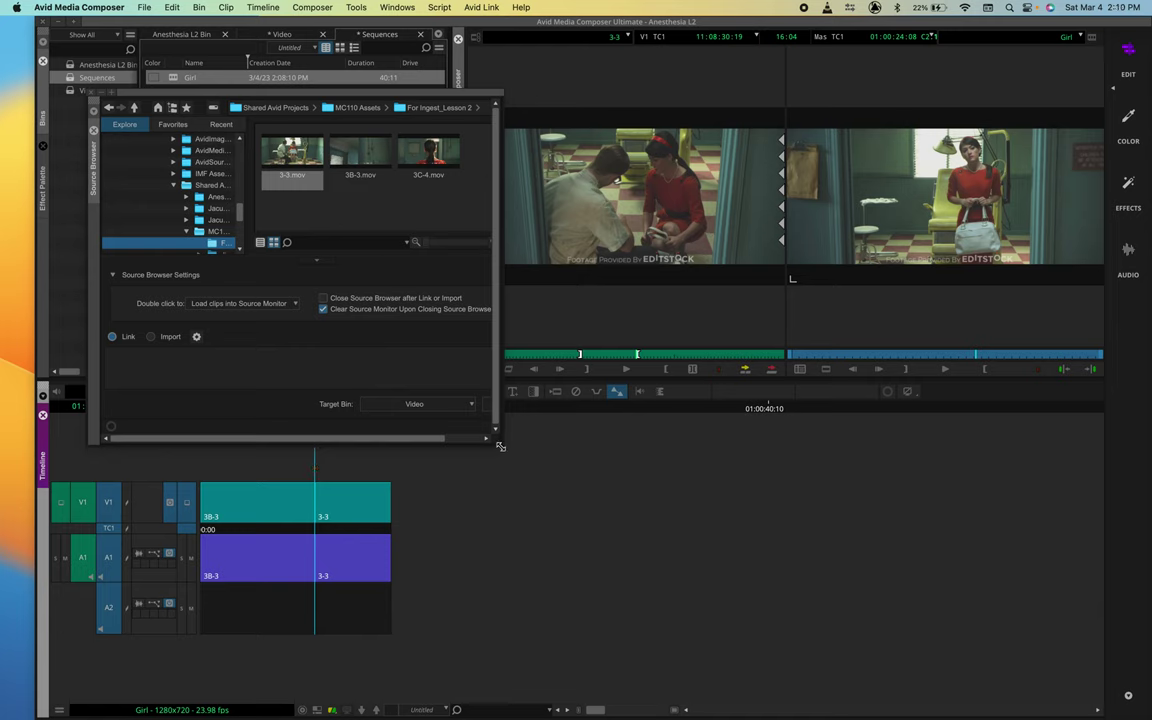
- Widen and close the Source Browser, and load the 3B-3 clip from the Video bin into the Source Monitor
left_click_drag(505, 452, 610, 458)
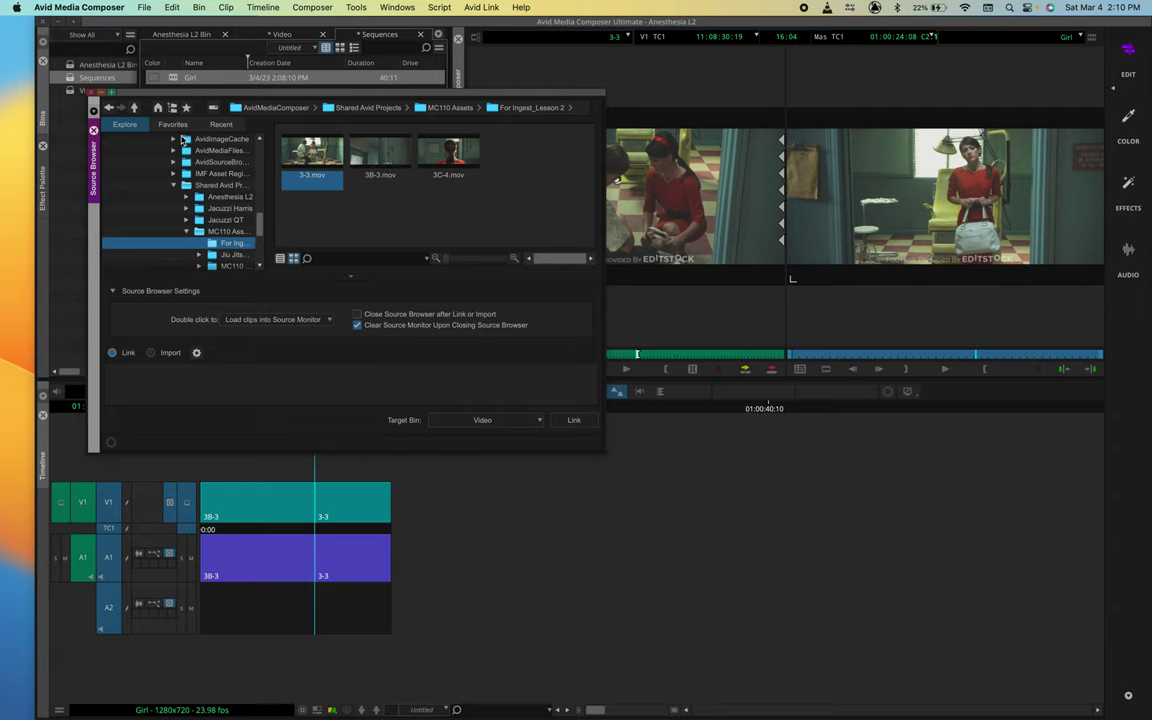
left_click(81, 84)
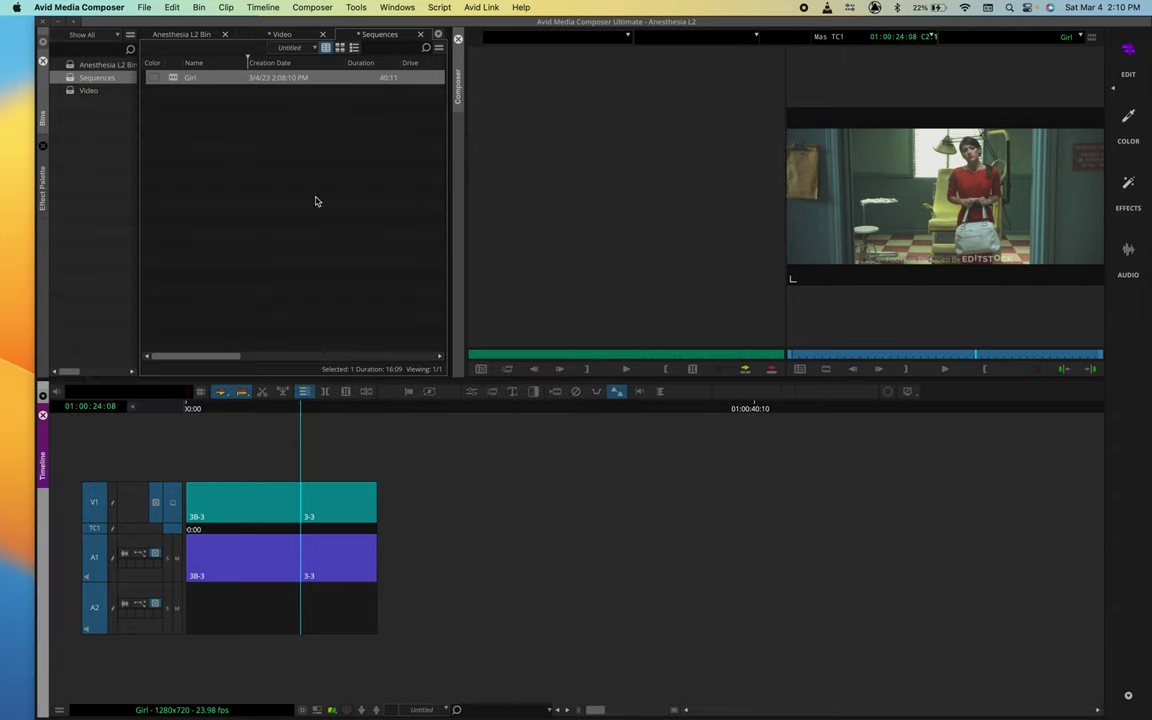
left_click(88, 90)
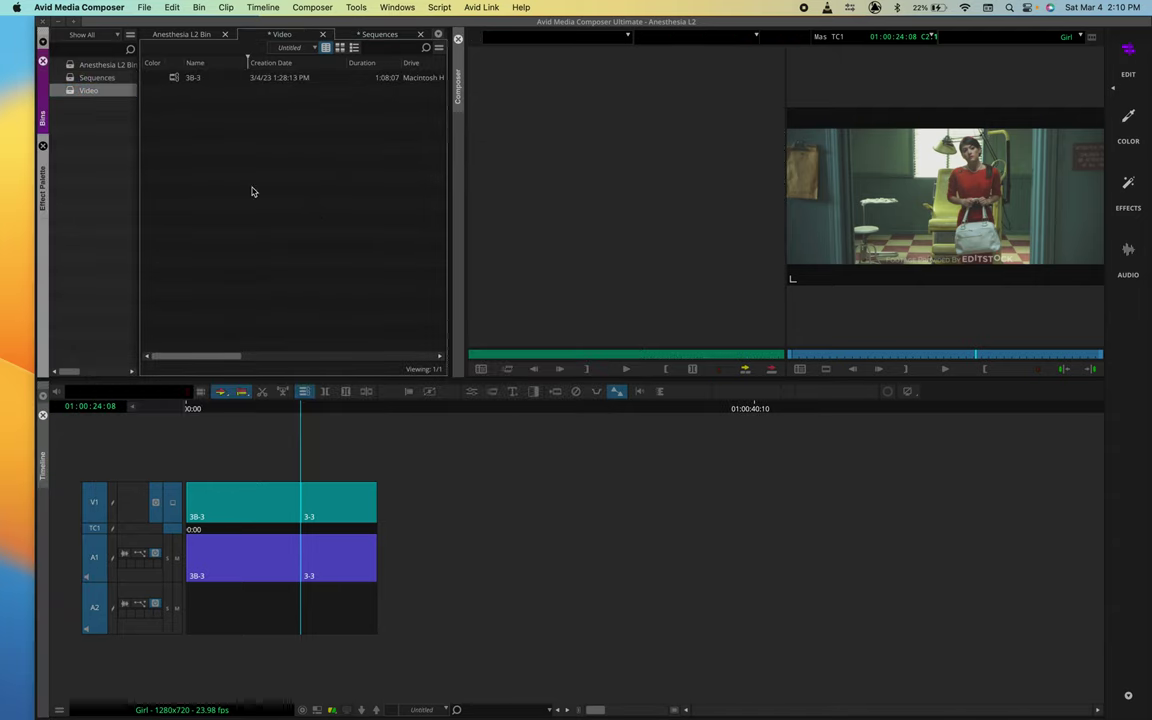
double_click(158, 76)
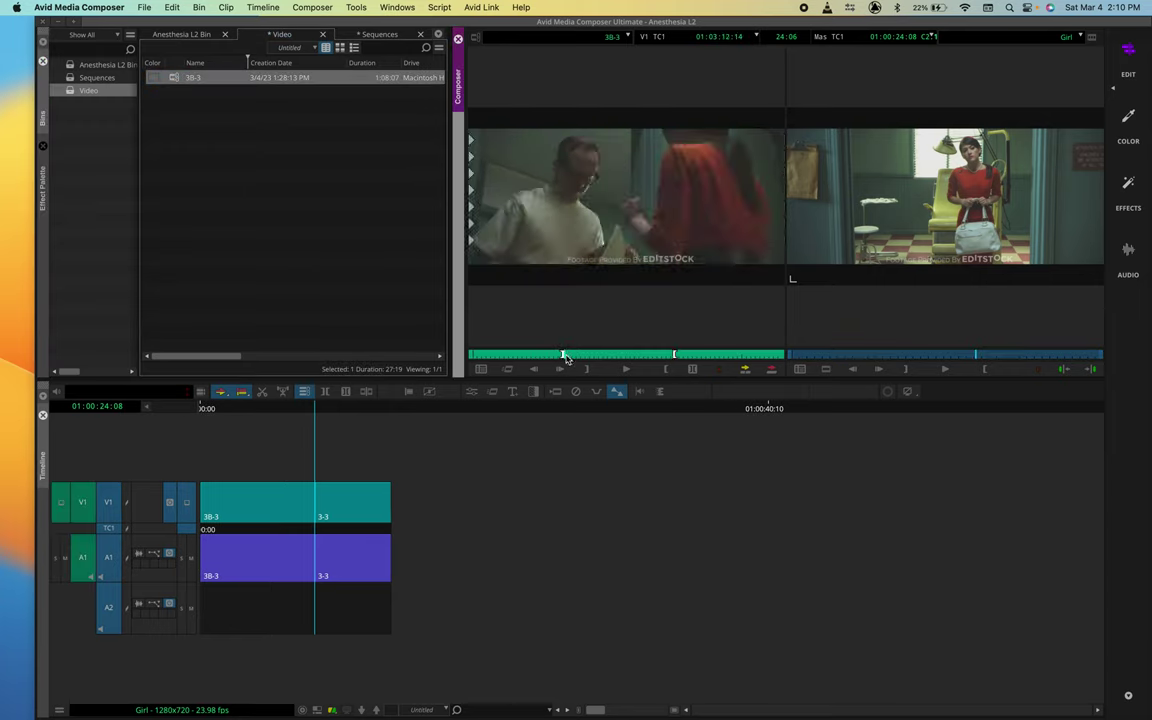
- Reopen the Source Browser from the Video bin, load 3C-4.mov, and mark In at 20:24:24:09 and Out at 20:24:36:16
right_click(336, 130)
mouse_move(393, 148)
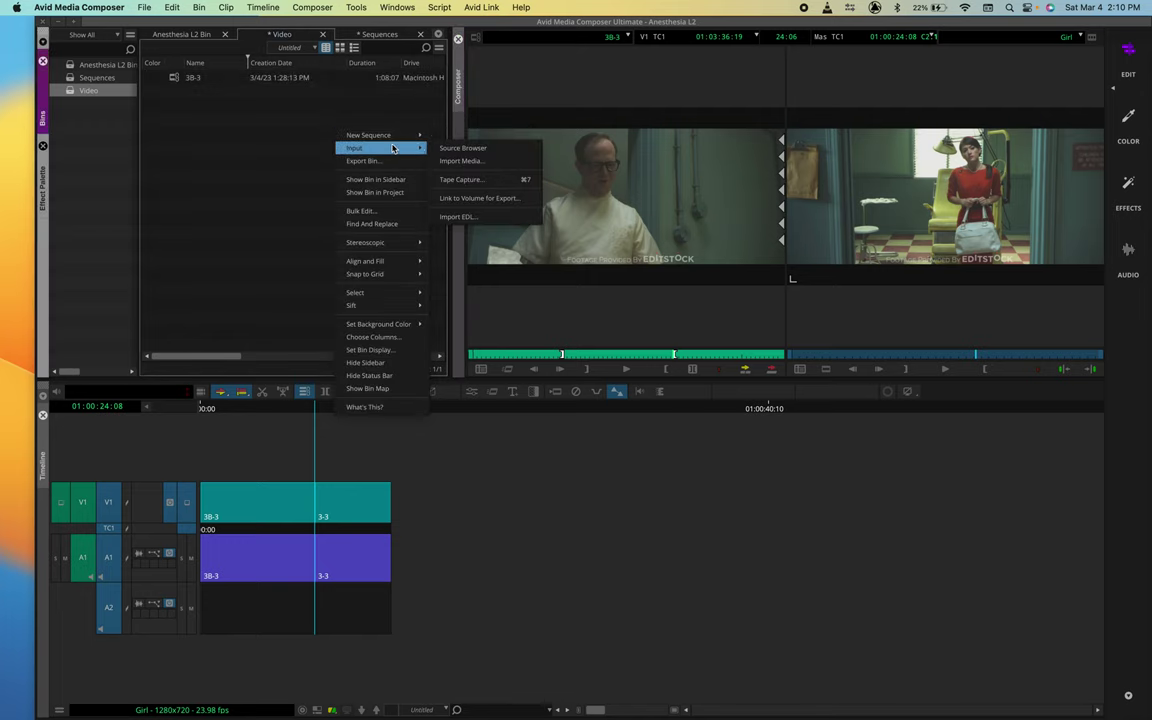
left_click(462, 148)
left_click(386, 151)
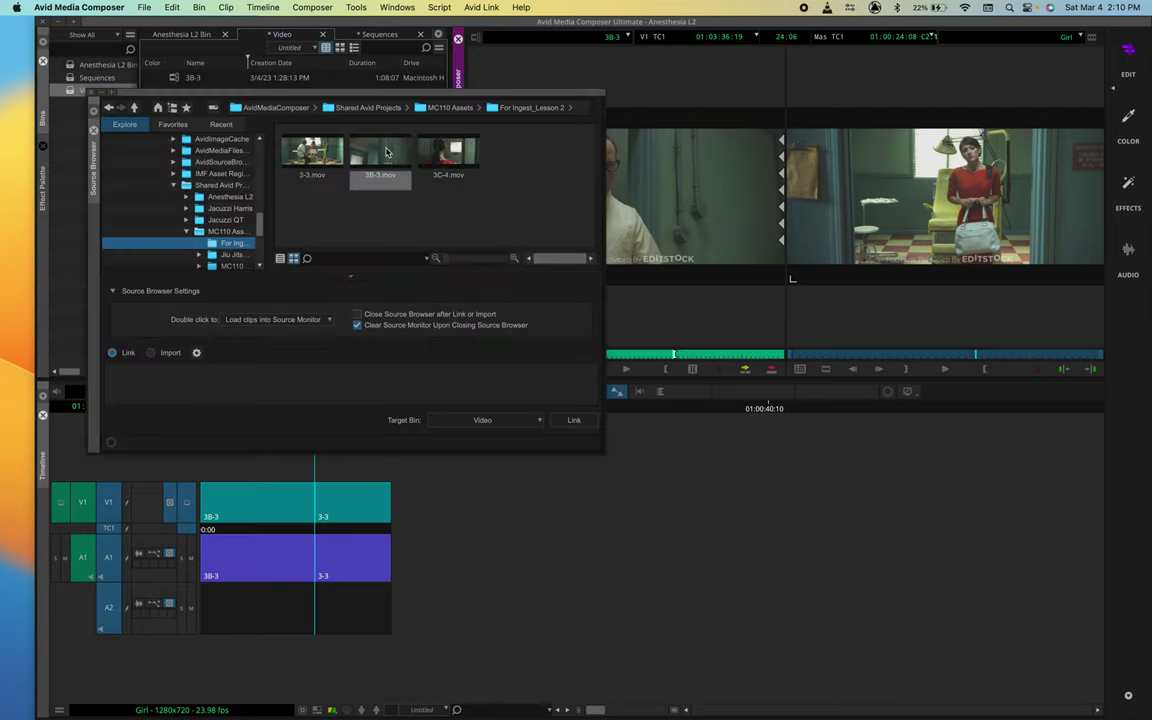
left_click(466, 151)
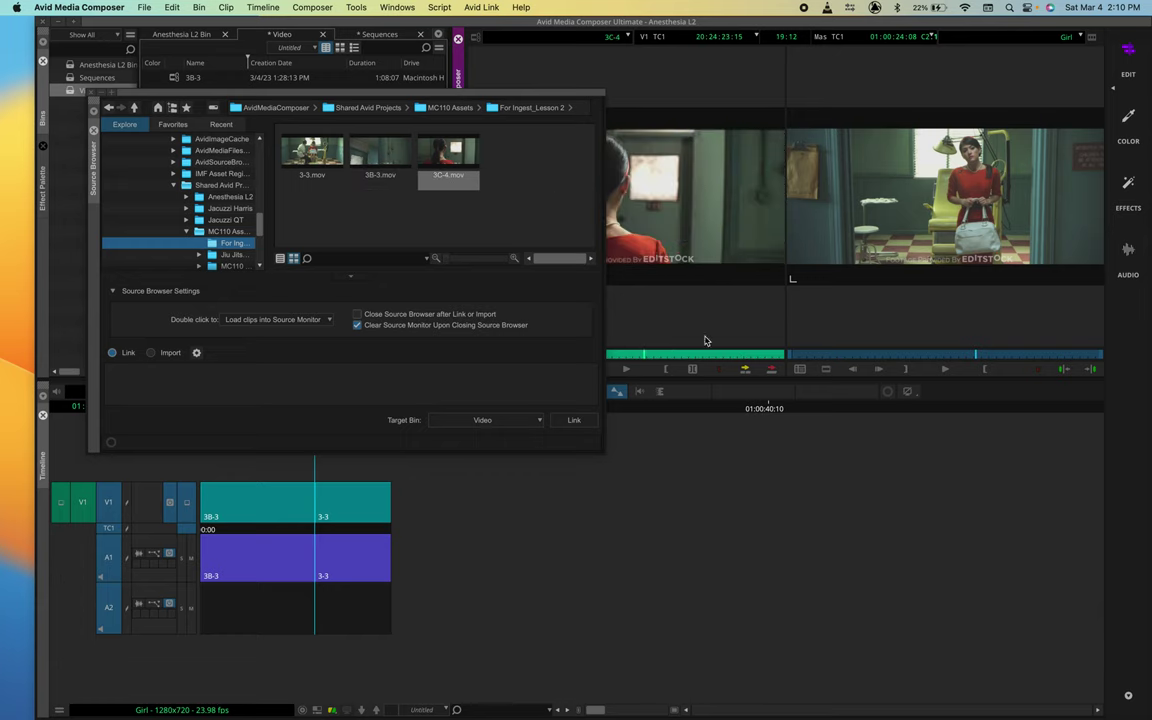
left_click(649, 356)
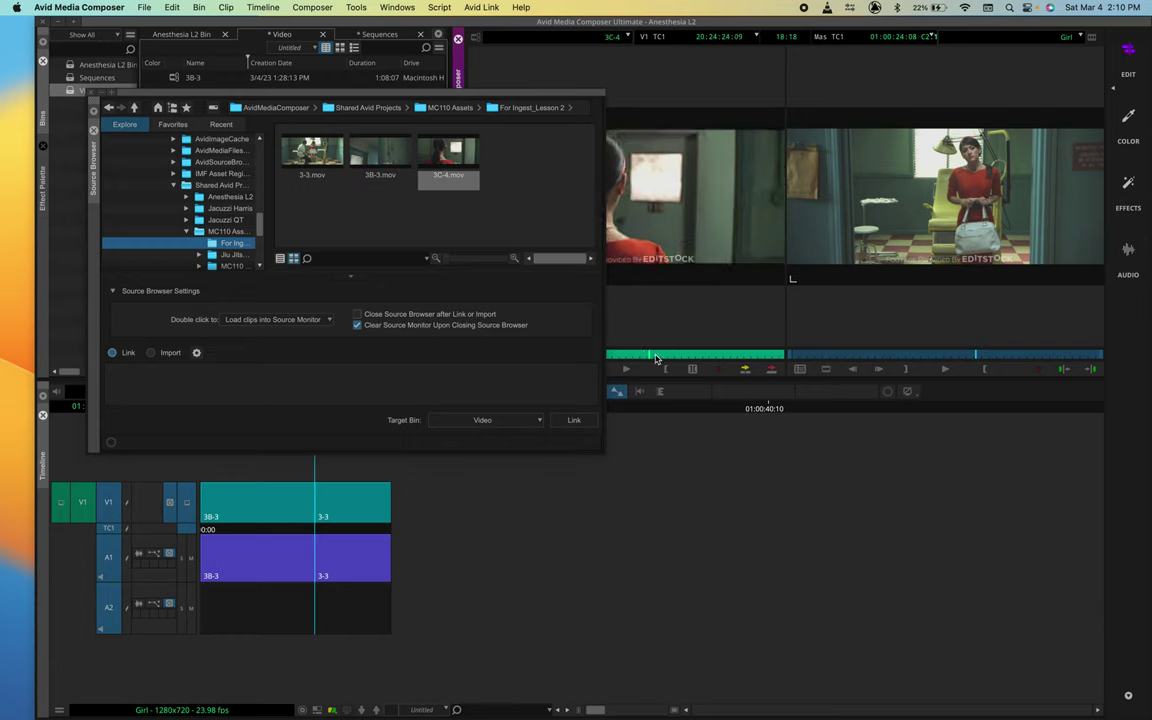
left_click_drag(684, 358, 736, 355)
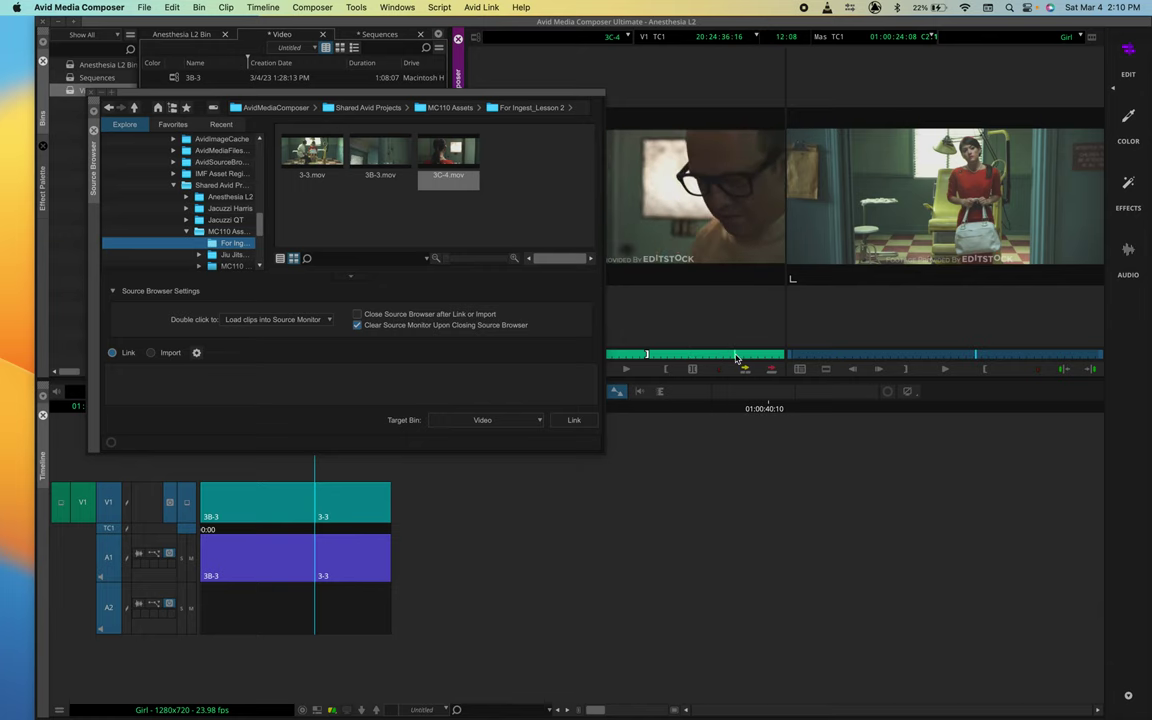
key("o")
- Link the marked 3C-4.mov to the Video bin, close the Source Browser, and select the linked 3C-4 clip
left_click(574, 420)
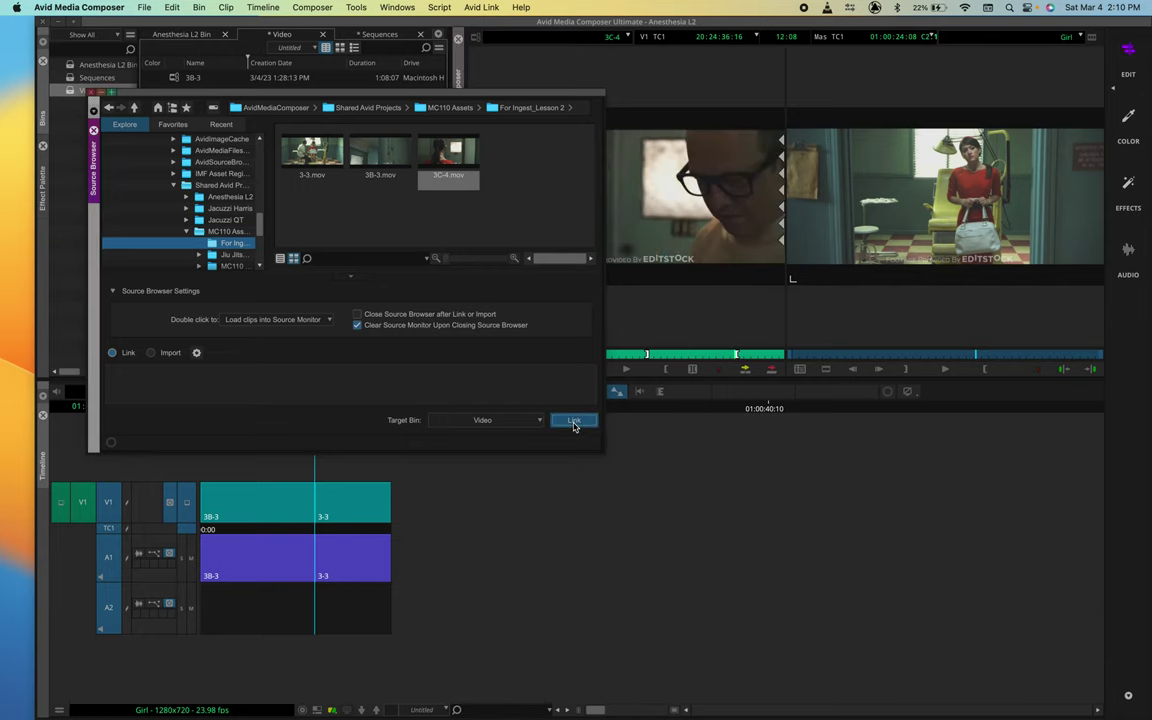
left_click(97, 94)
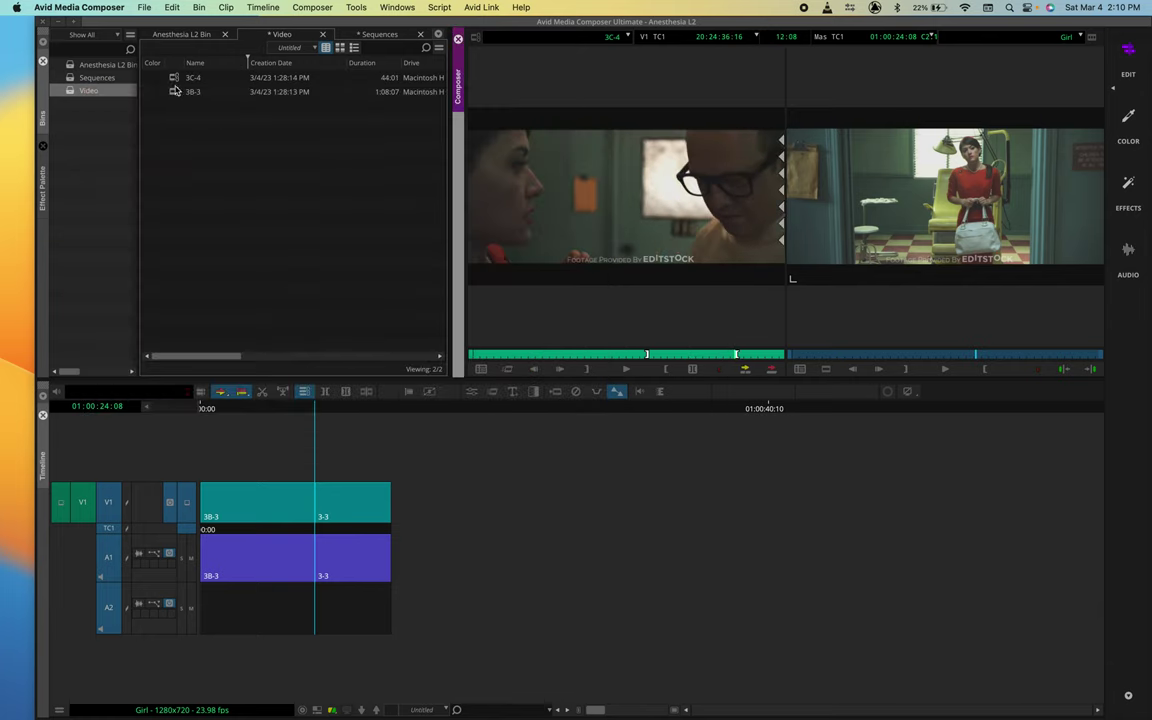
left_click(175, 82)
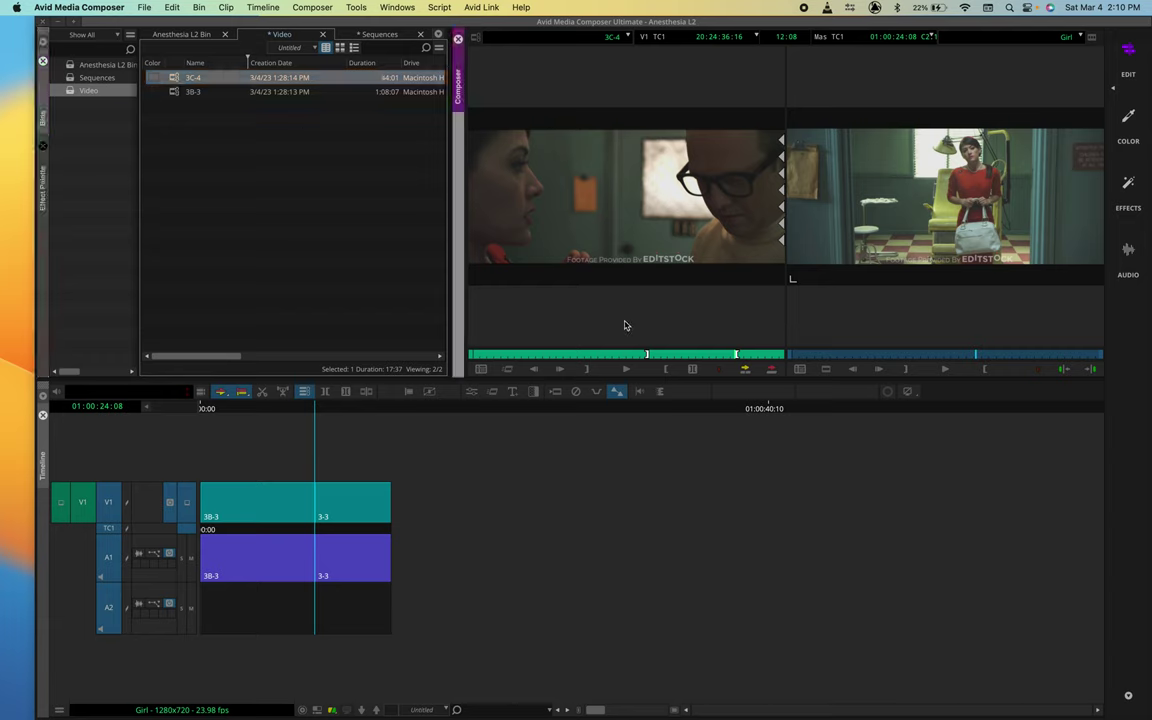
- Play the marked section of 3C-4 in the Source Monitor, and select and deselect the clips in the Video bin
key("space")
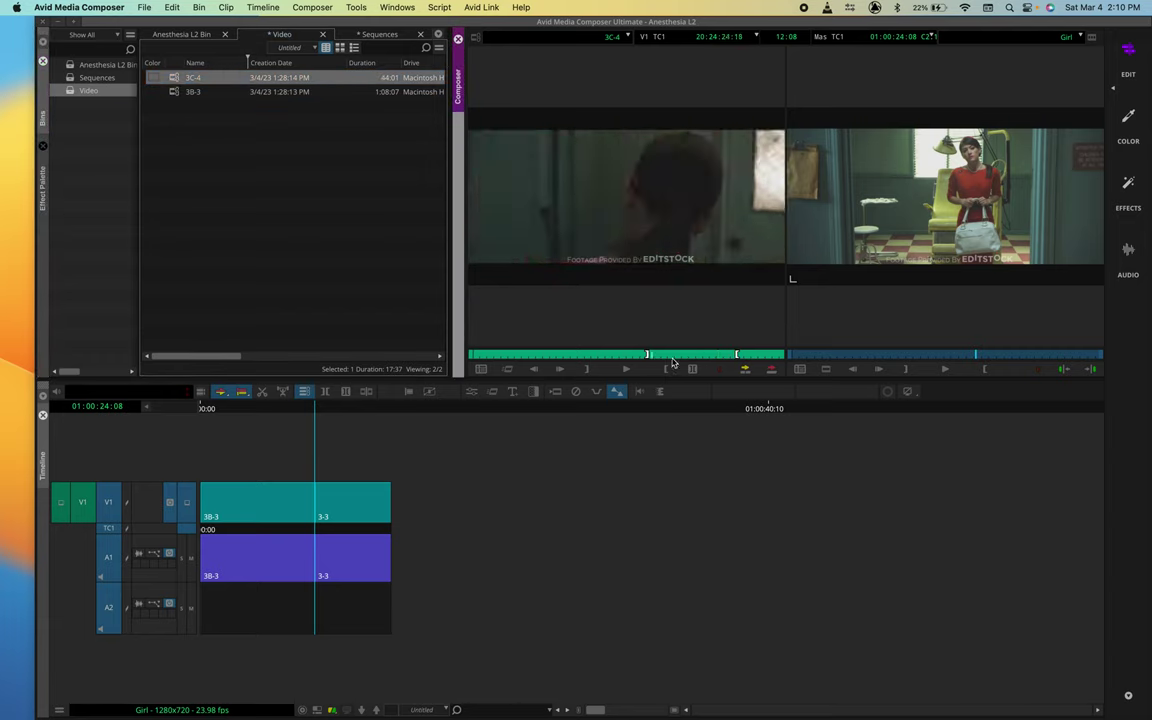
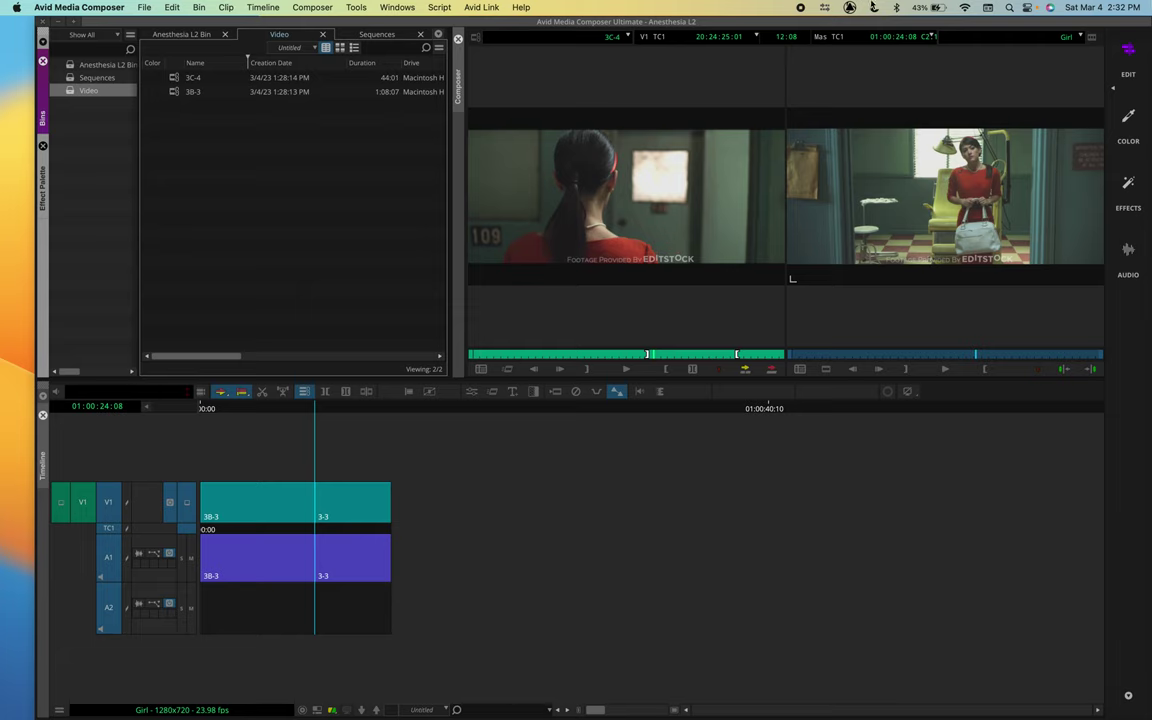
key("super+a")
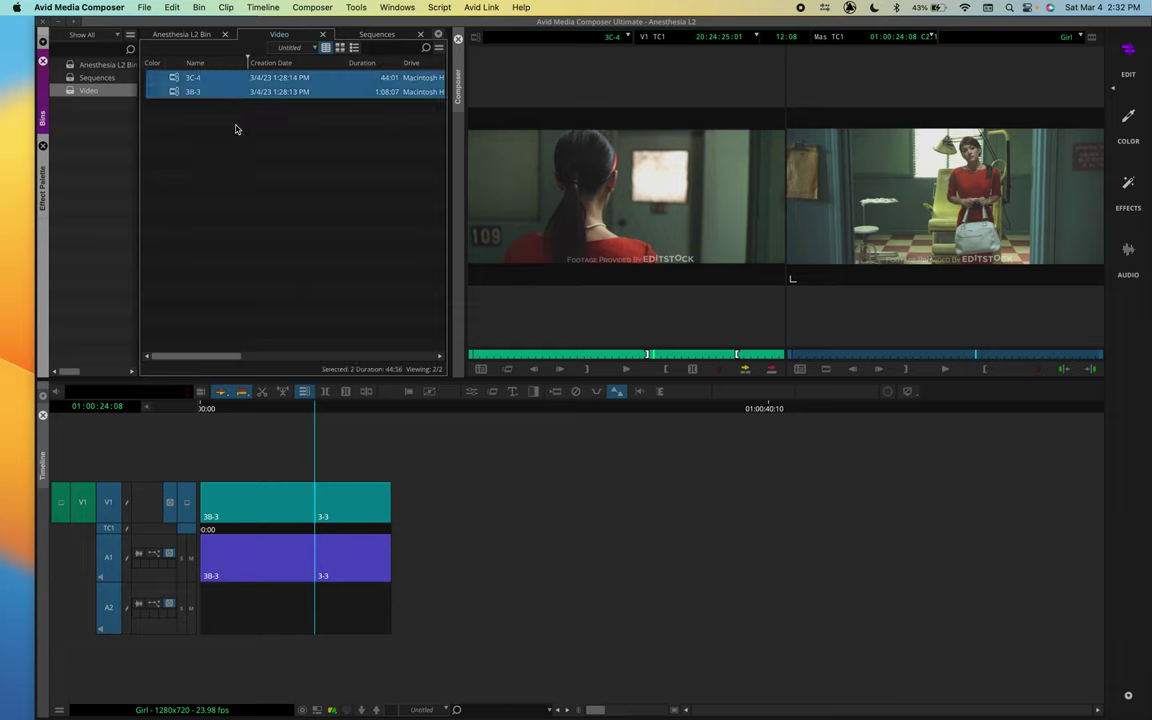
left_click(257, 203)
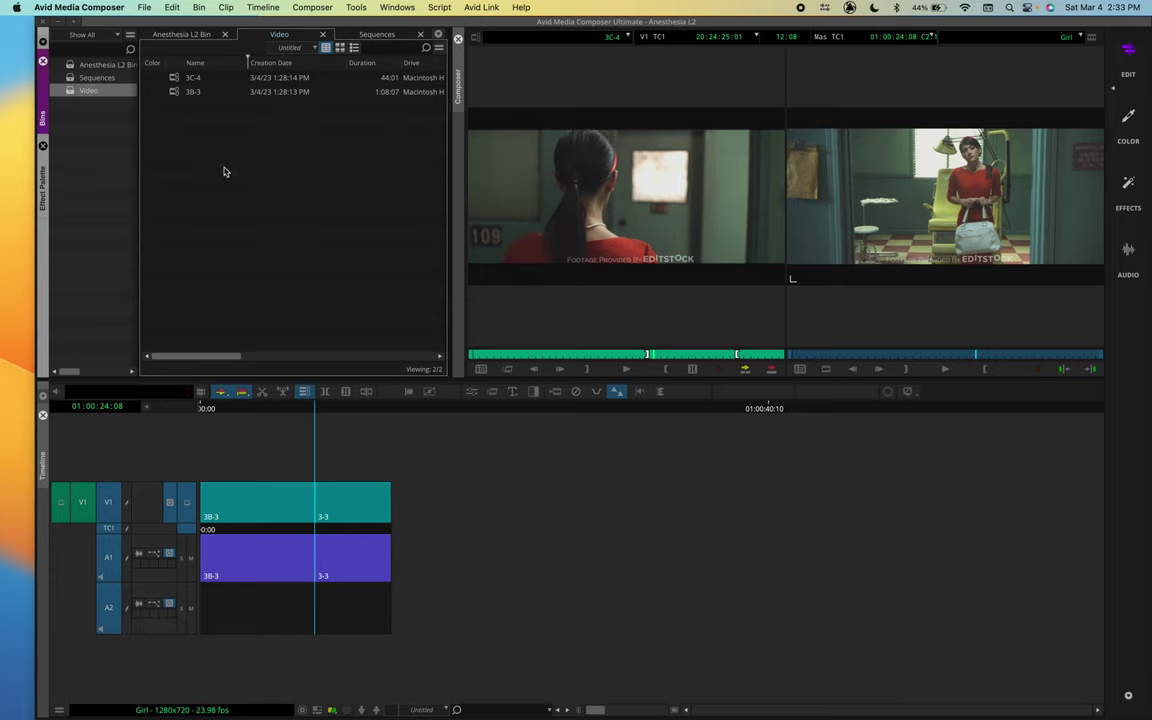
left_click_drag(224, 172, 205, 50)
left_click(241, 137)
- Set up a Consolidate of the 3C-4 clip to Macintosh HD, consolidating only linked media
left_click(157, 78)
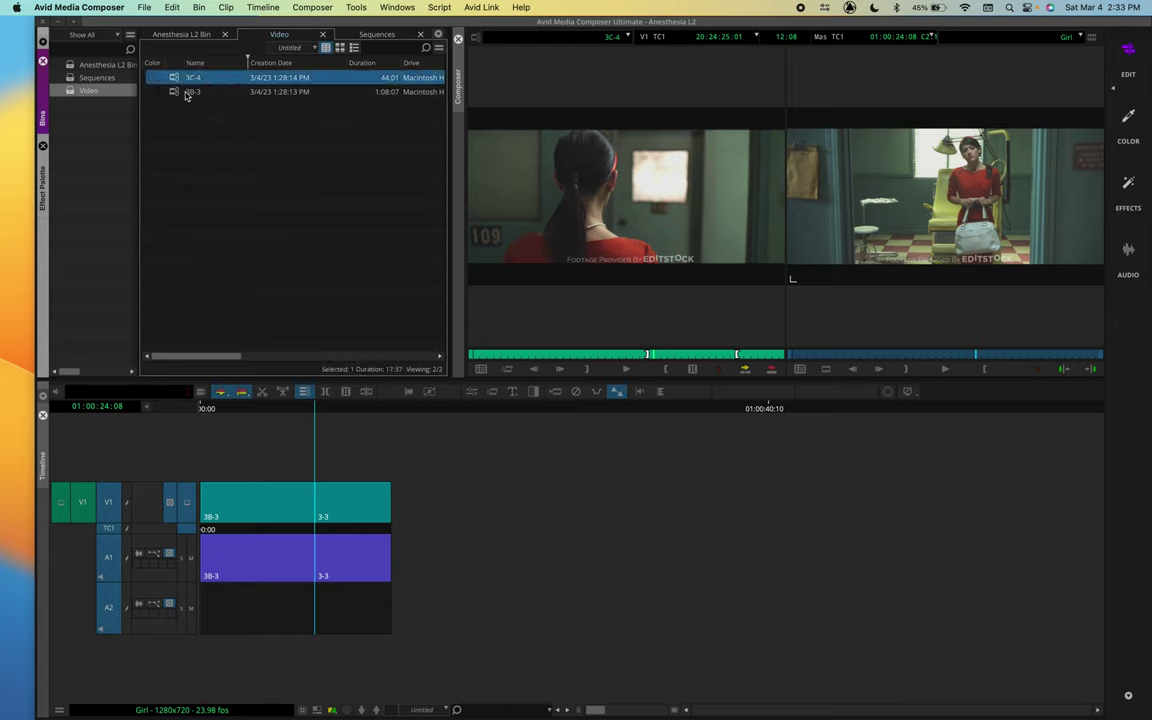
left_click(183, 83)
left_click(221, 8)
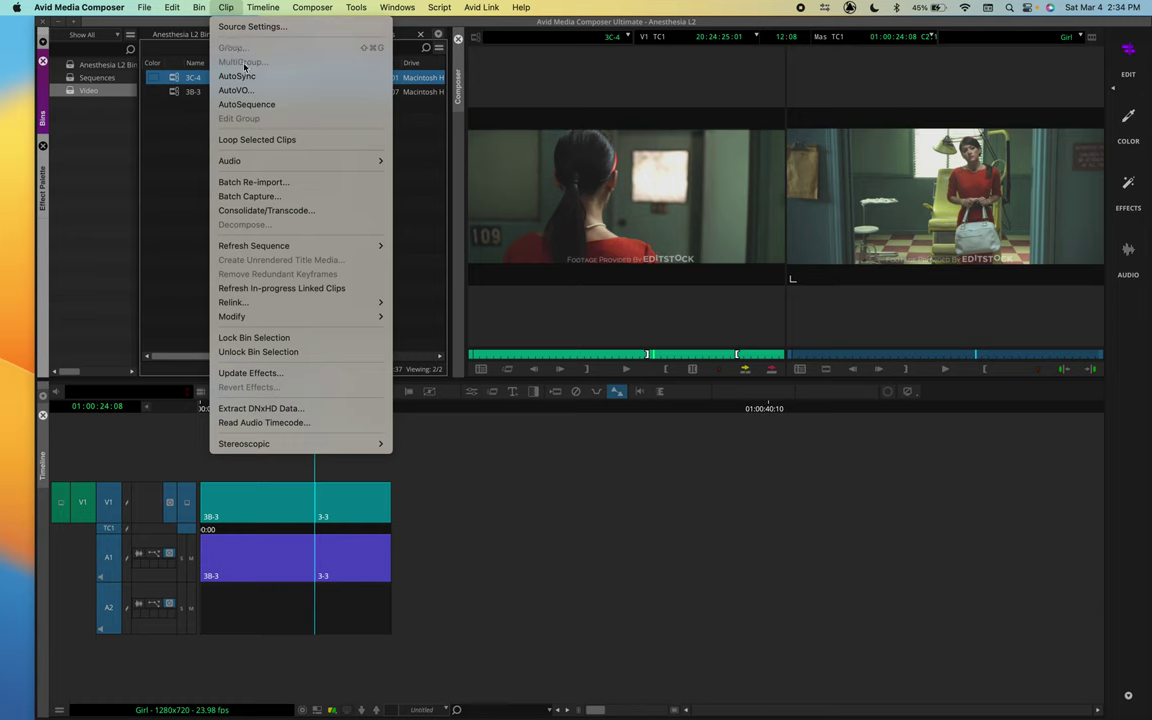
left_click(268, 212)
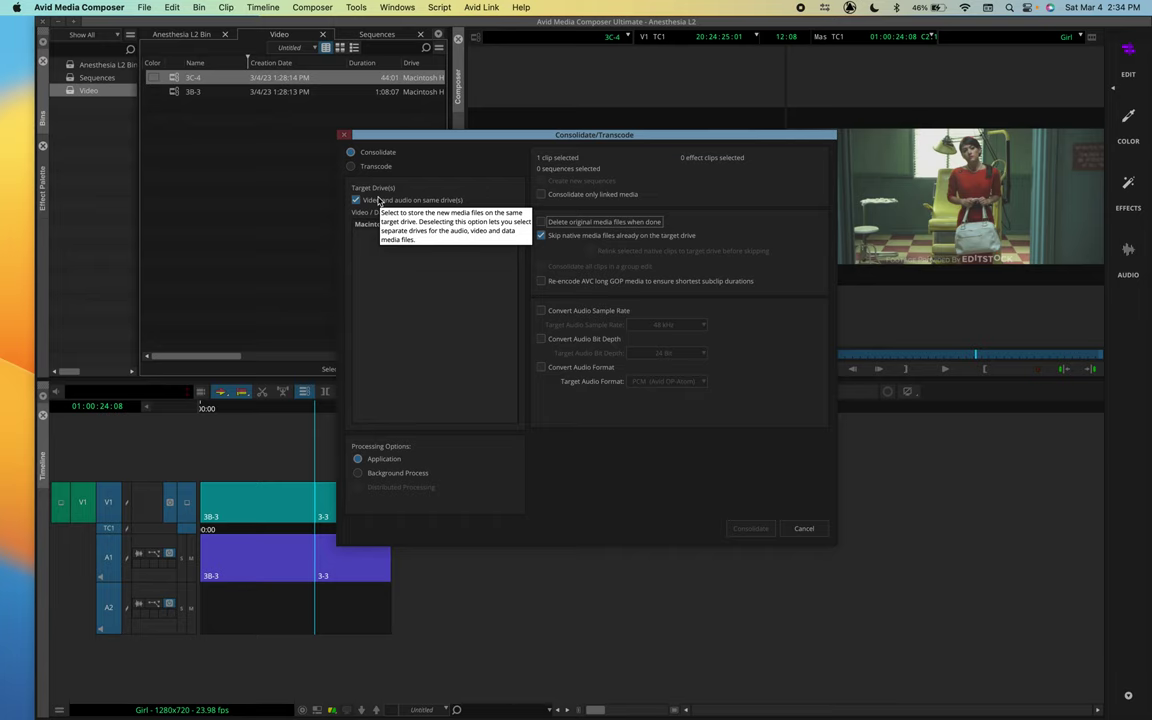
left_click(372, 224)
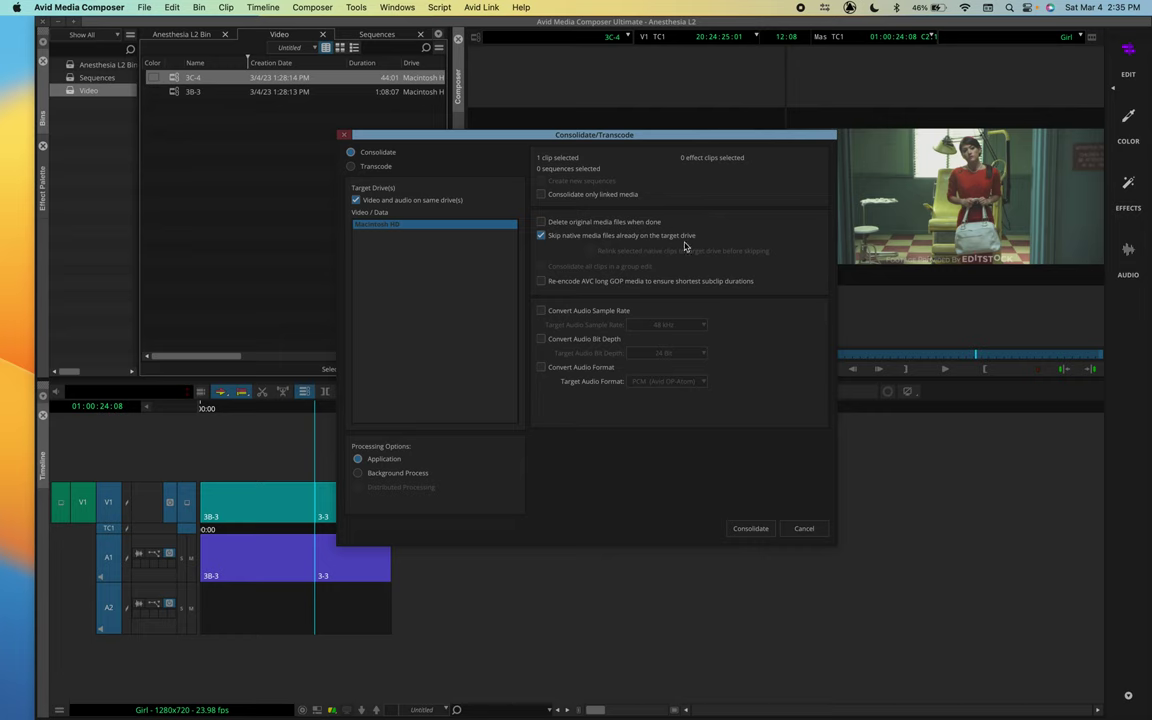
left_click(542, 196)
- Try to consolidate 3C-4 with native master clips relinked to media on the target drive, and dismiss the alerts
left_click(764, 528)
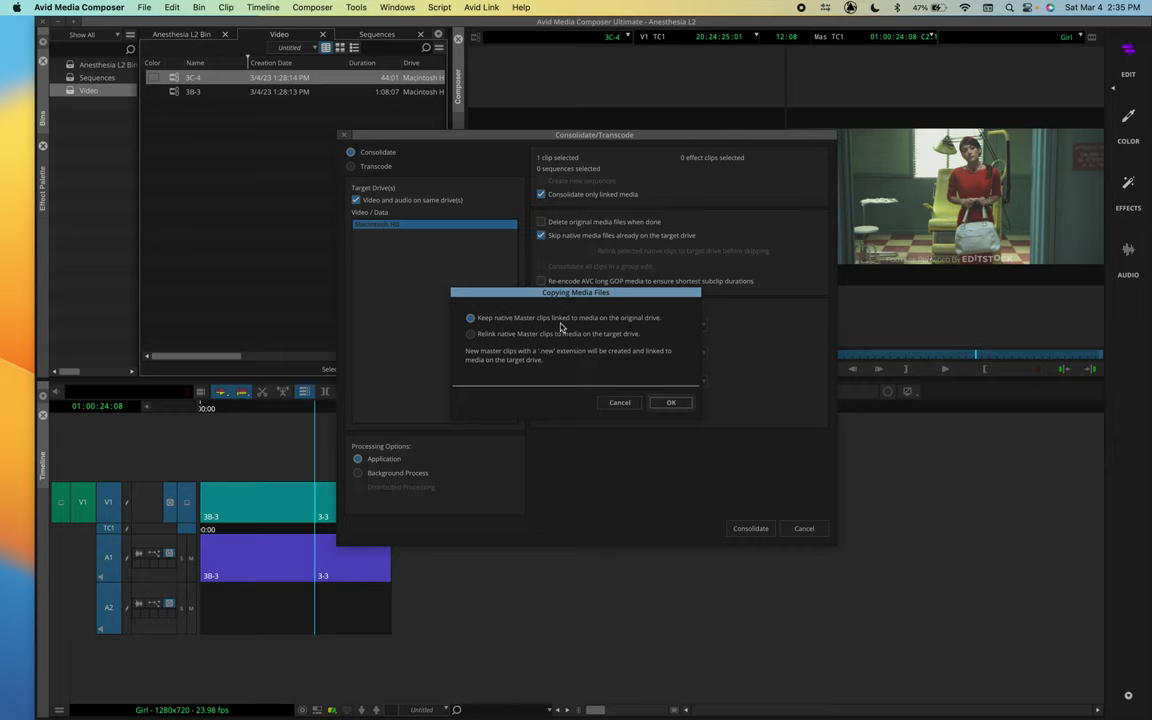
left_click(522, 337)
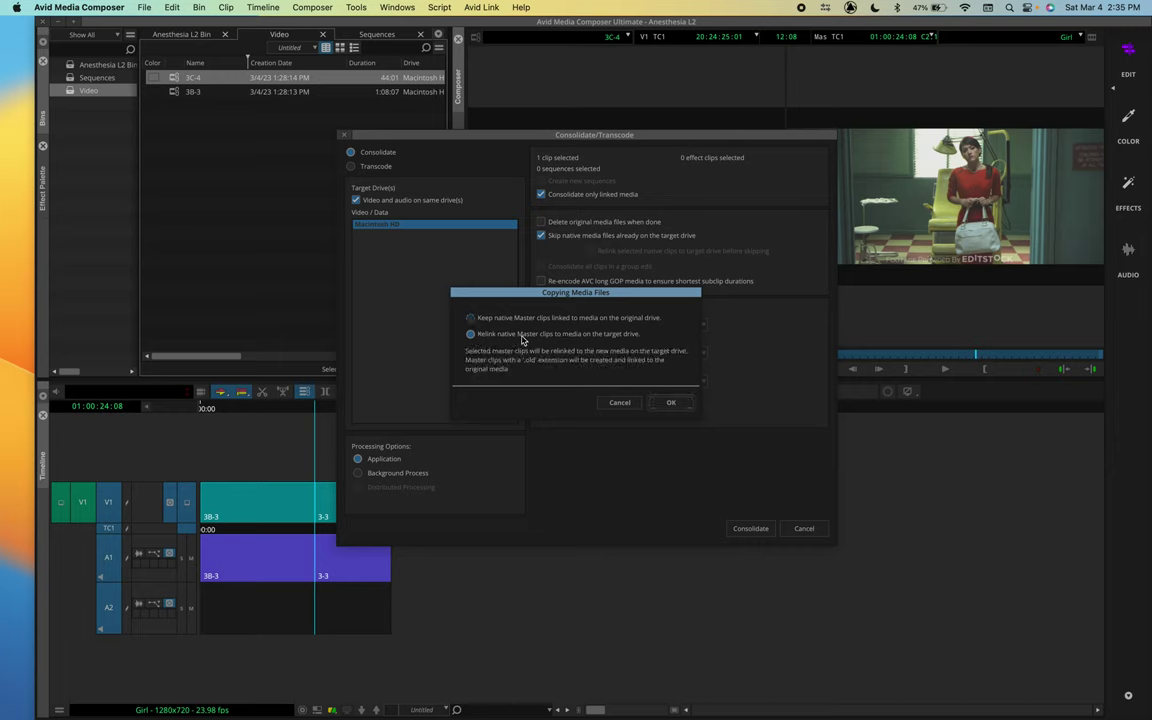
left_click(672, 403)
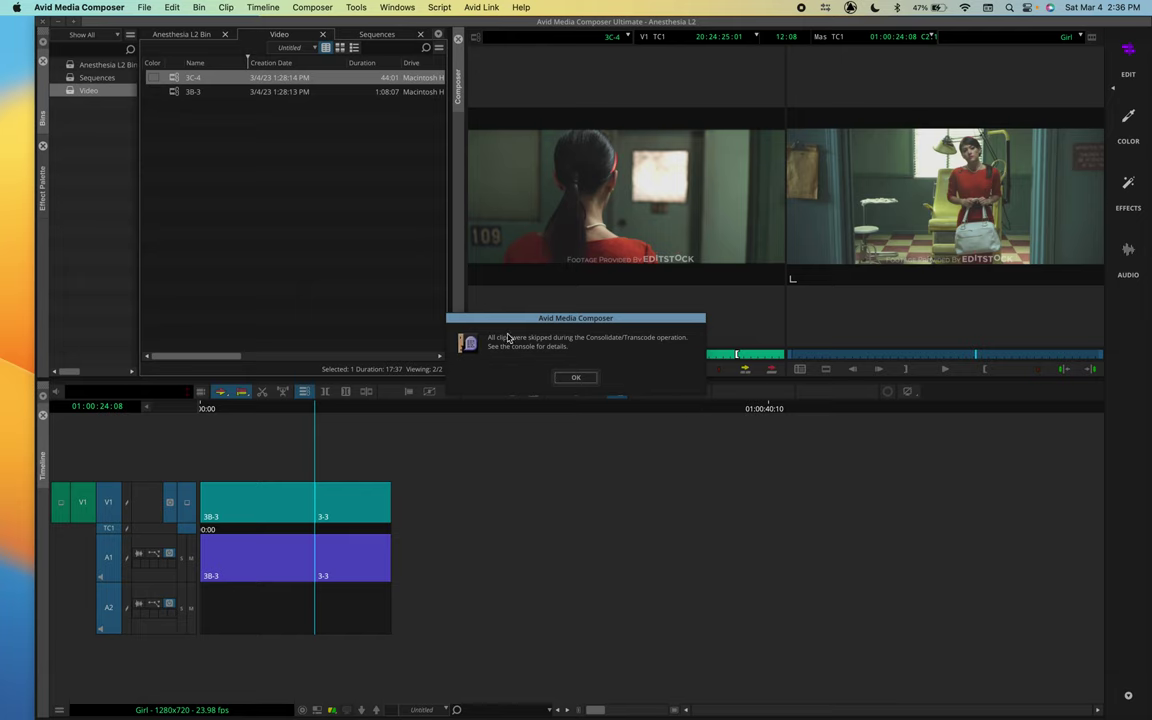
left_click(576, 380)
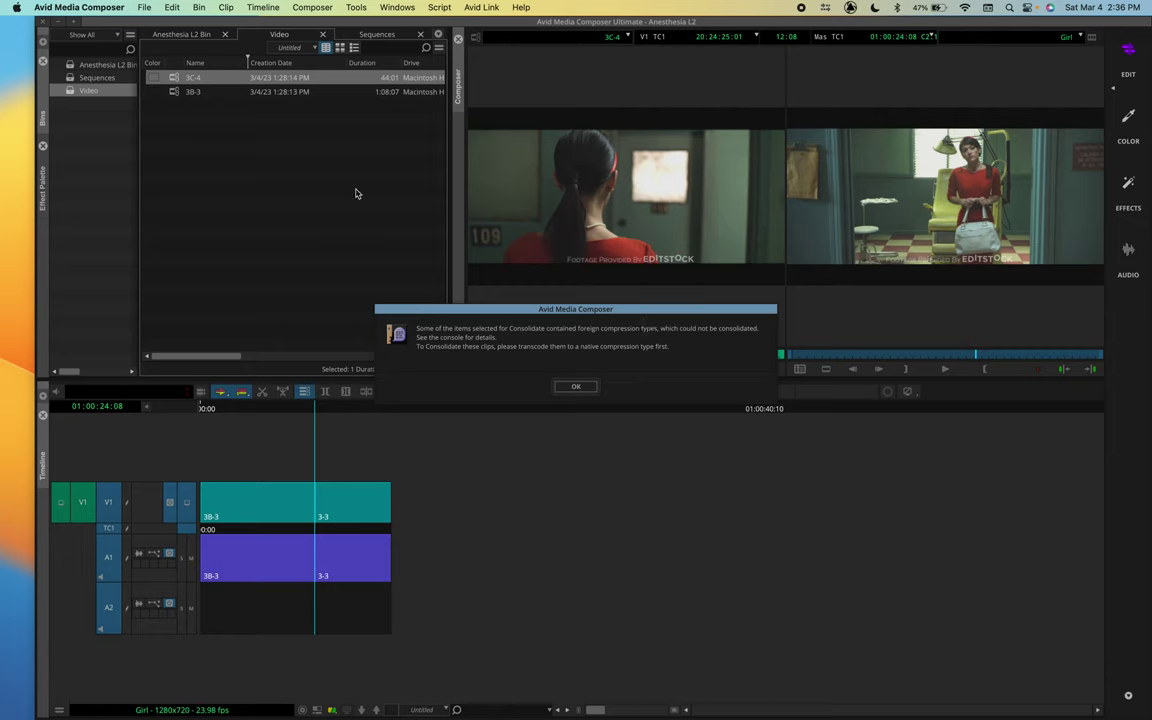
left_click(575, 388)
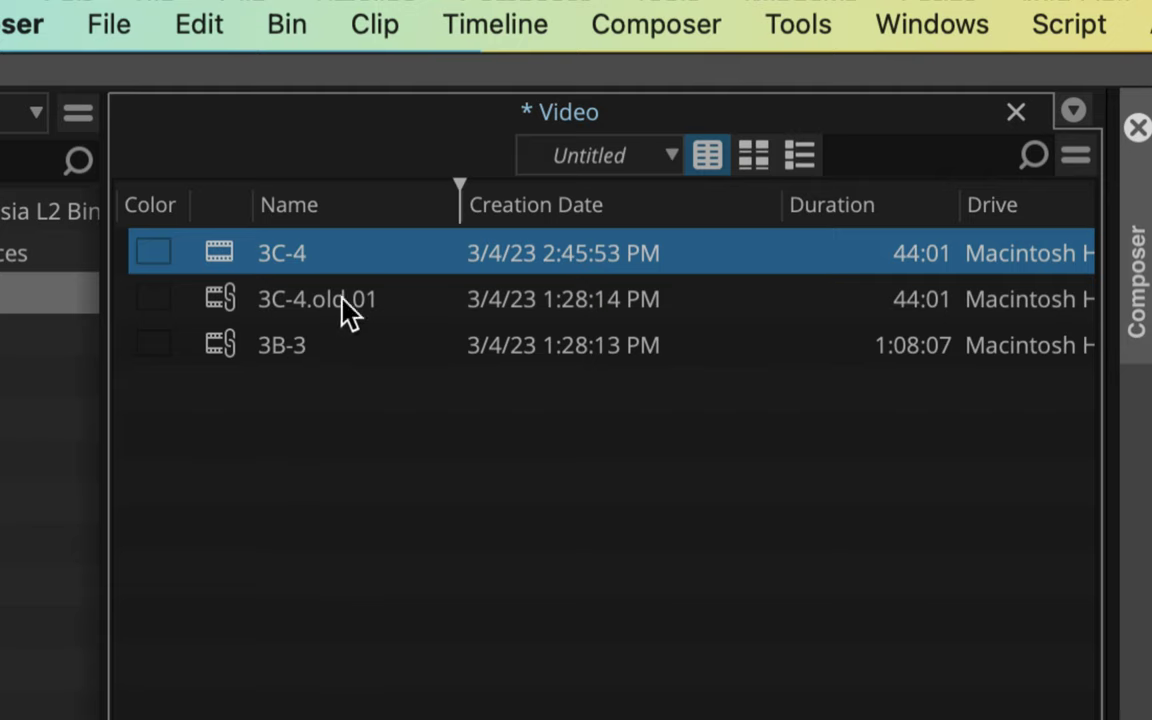
- Select 3C-4.old.01 and 3C-4 in turn in the Video bin to compare their clip icons
left_click(265, 300)
left_click(233, 302)
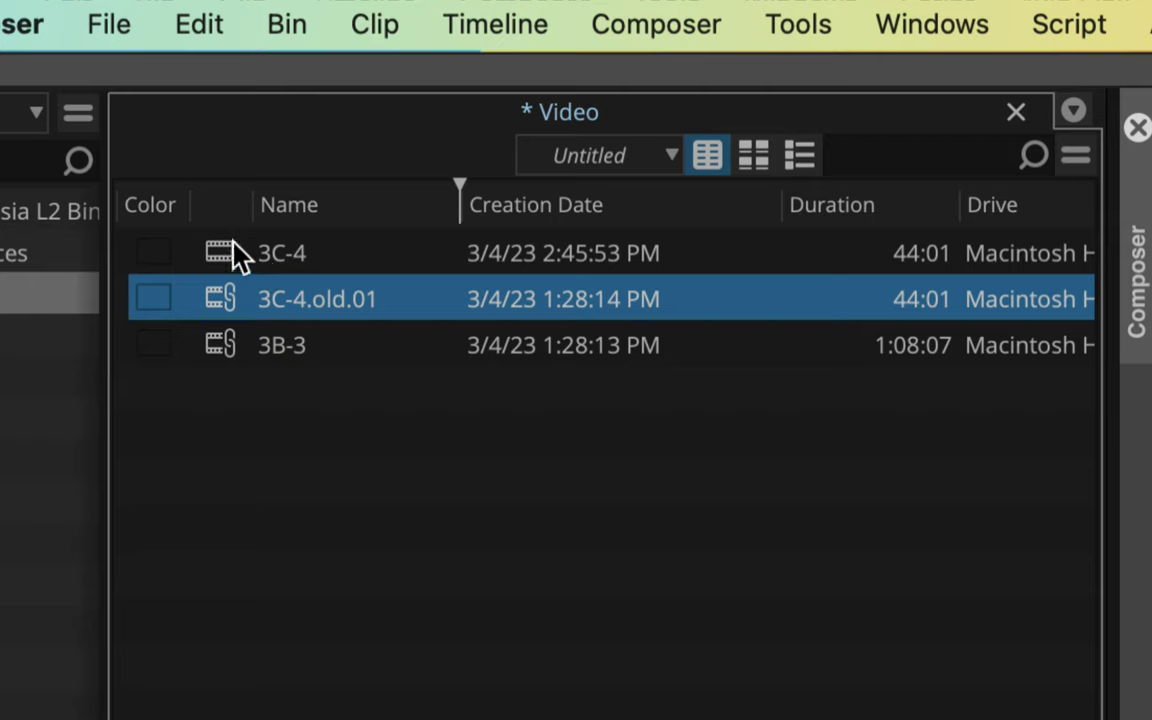
left_click(205, 250)
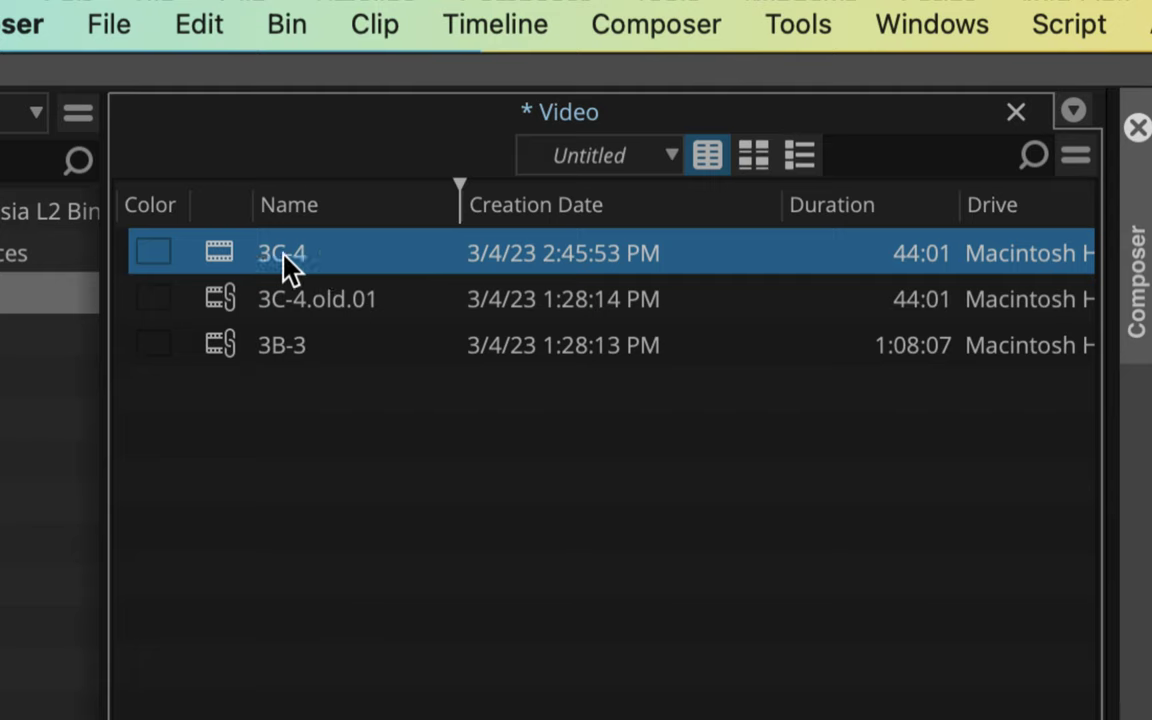
left_click(226, 294)
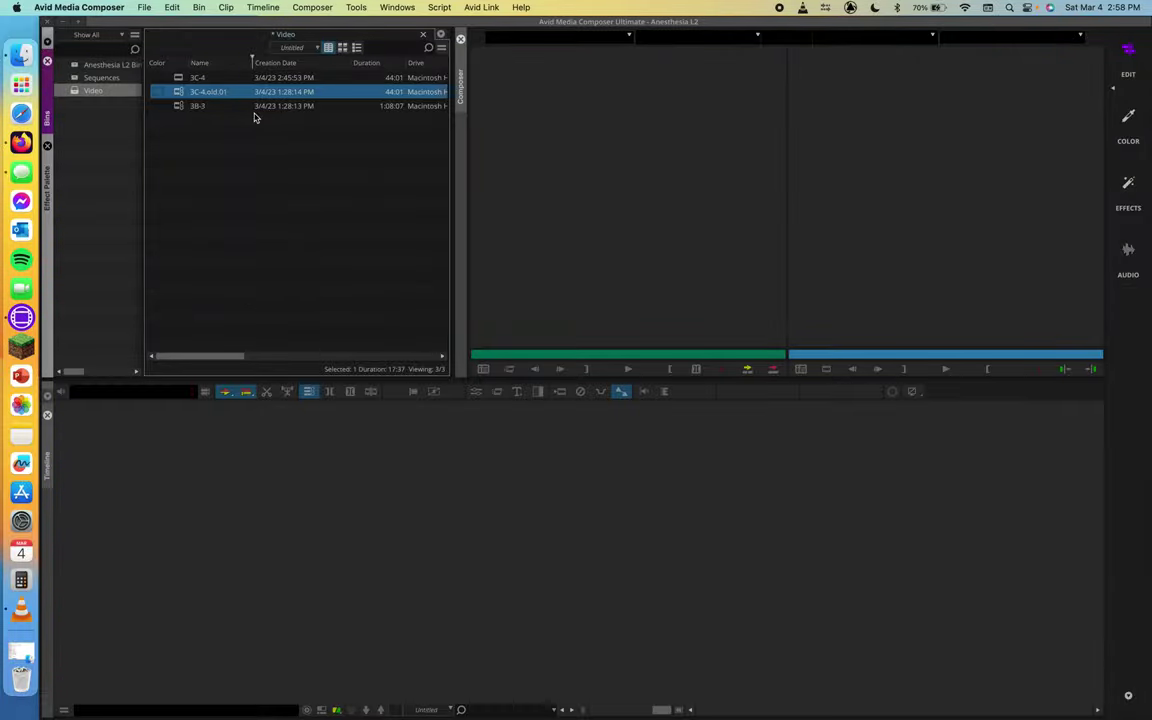
- Open the Source Browser from the Video bin to view its import settings, and close it
right_click(381, 206)
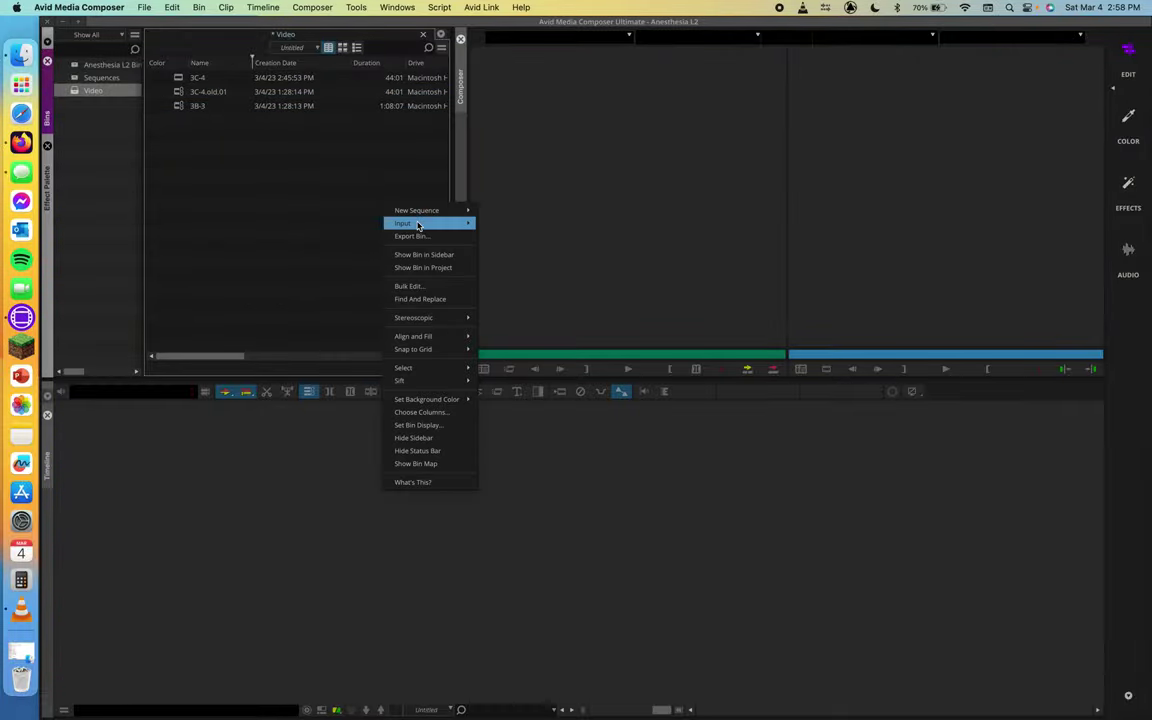
mouse_move(419, 226)
left_click(528, 226)
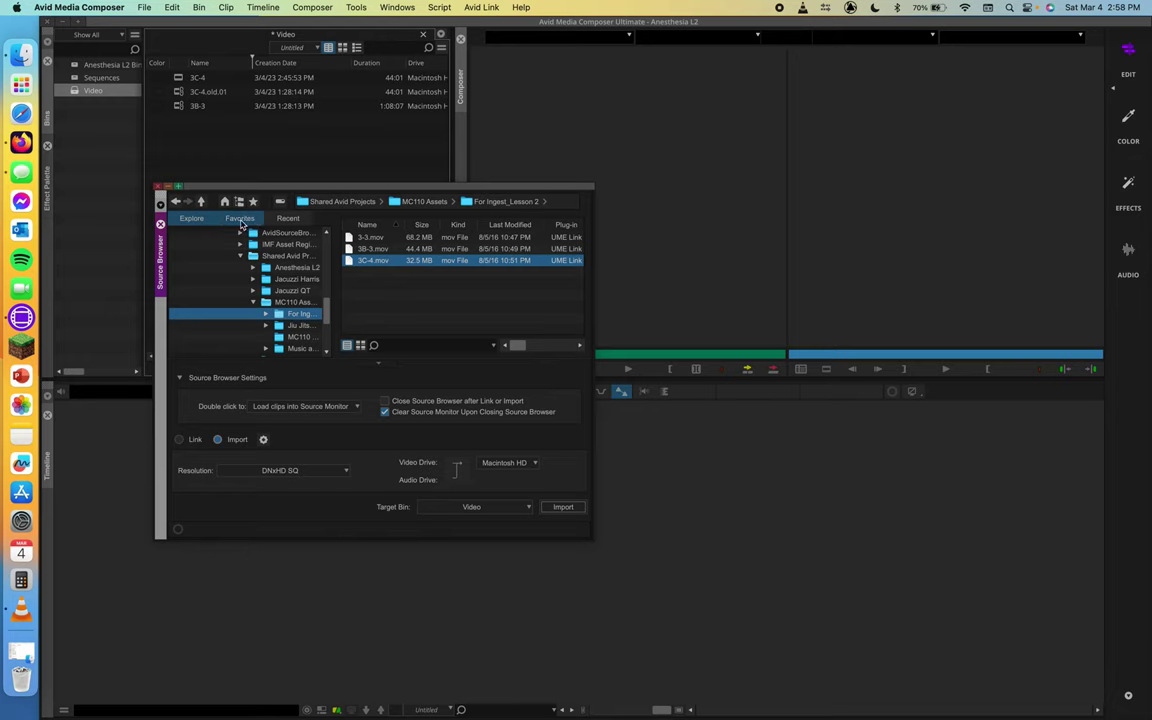
left_click(158, 187)
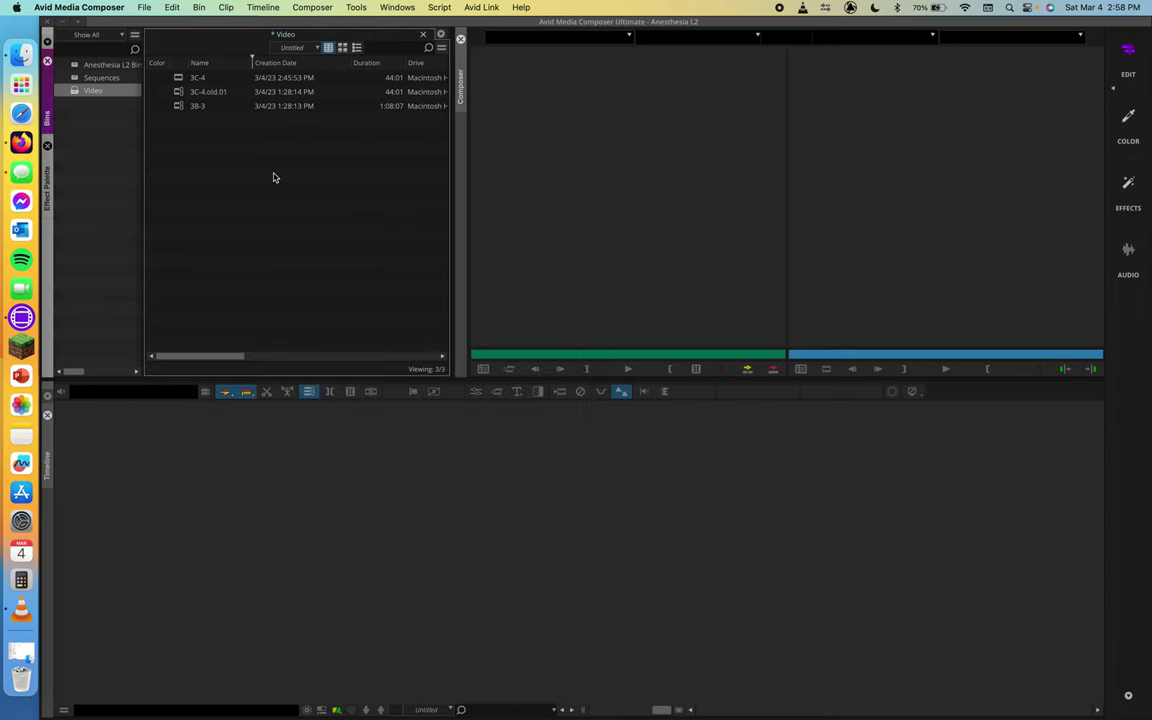
left_click(172, 105)
right_click(172, 105)
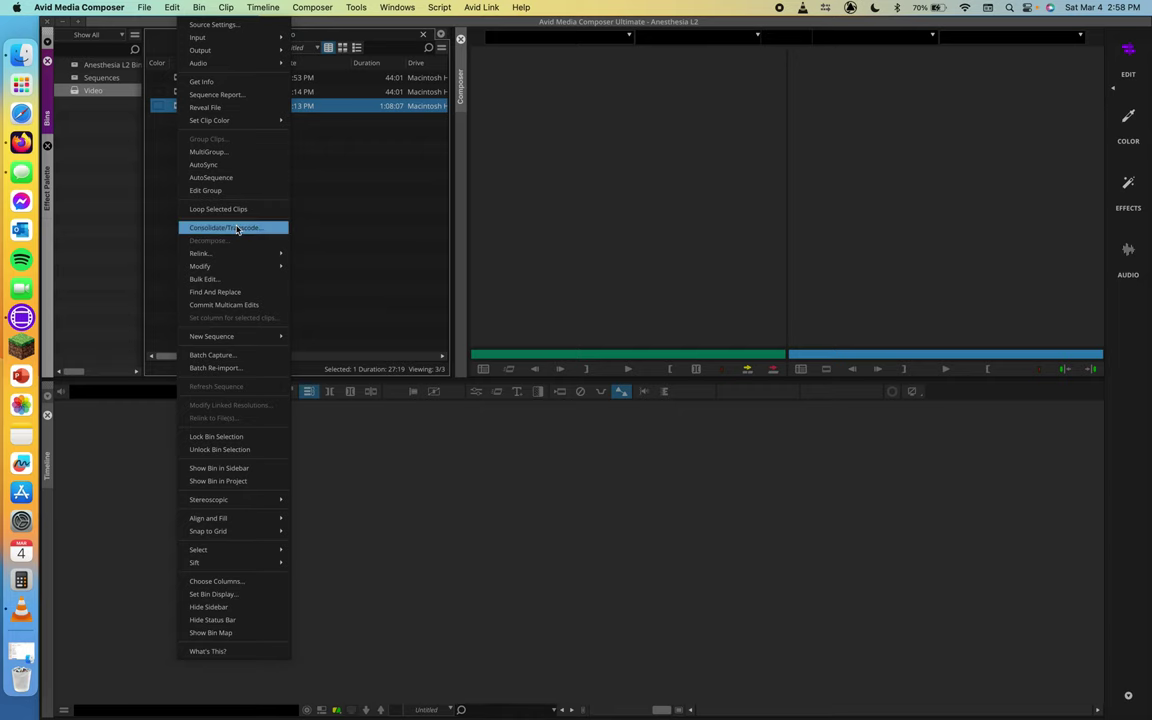
left_click(270, 228)
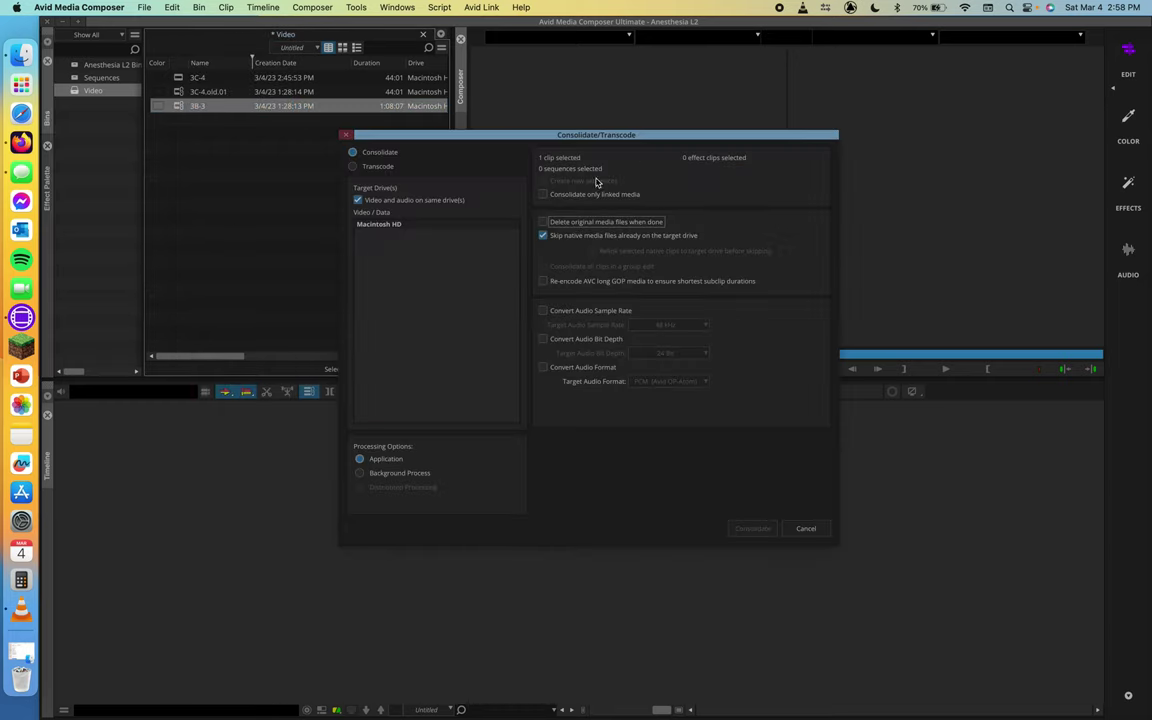
left_click(543, 194)
left_click(368, 224)
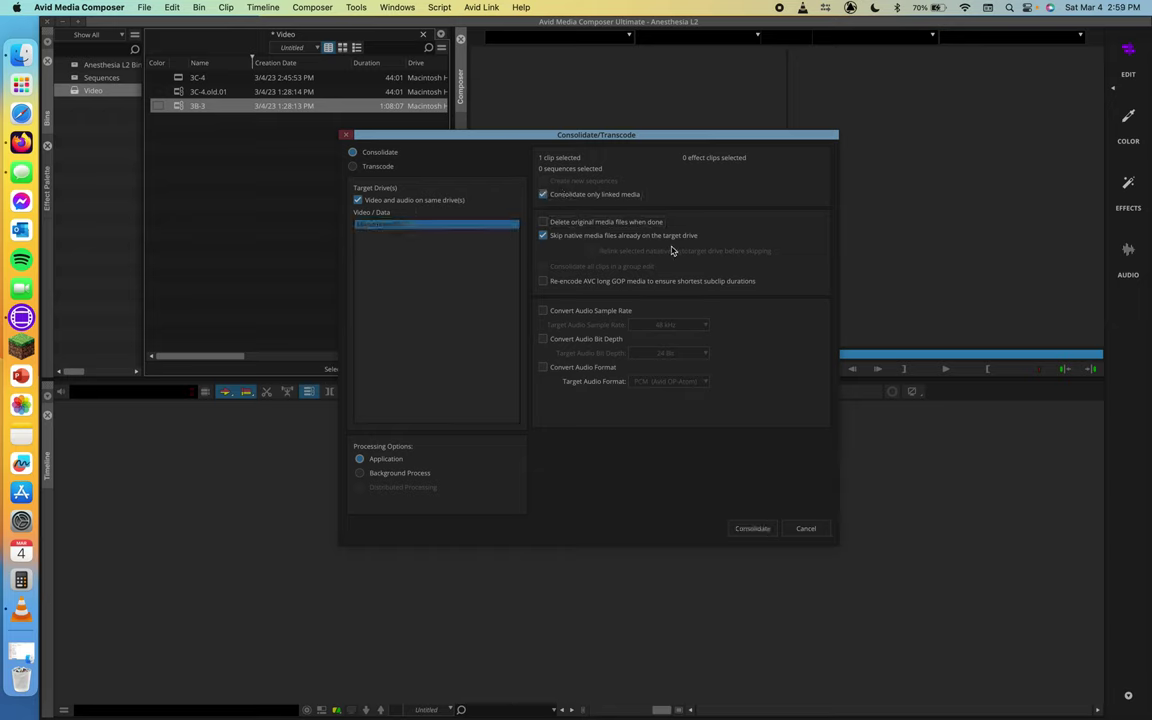
left_click(754, 530)
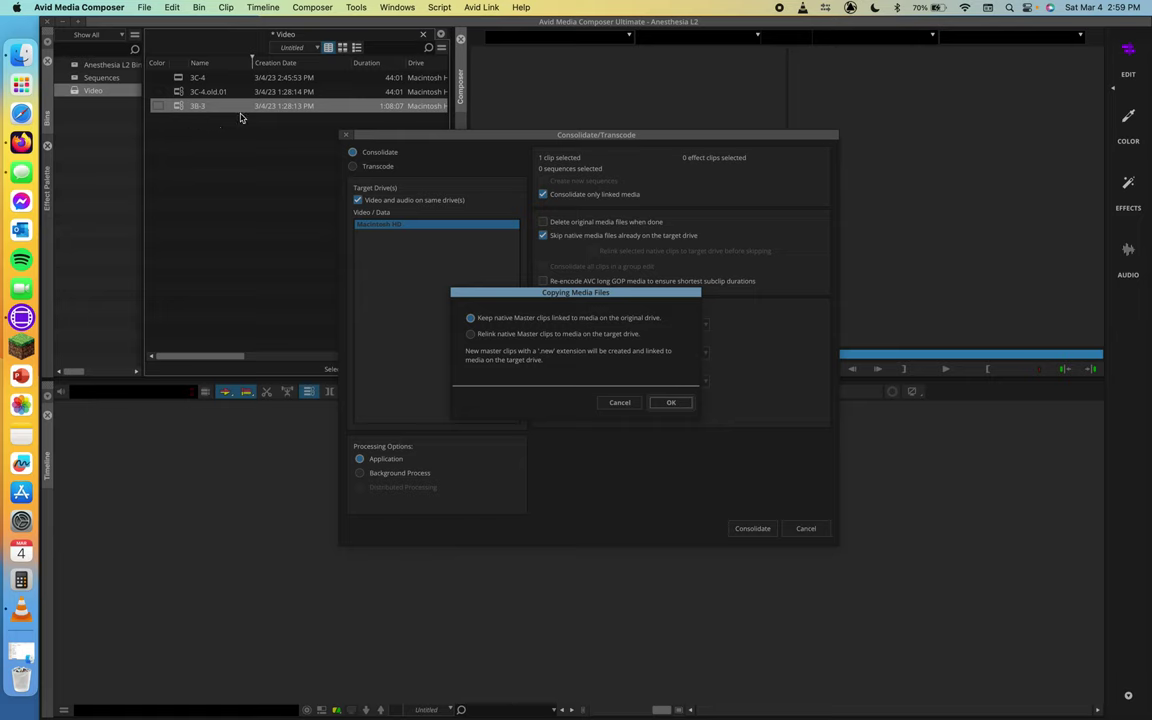
left_click(619, 403)
left_click(345, 135)
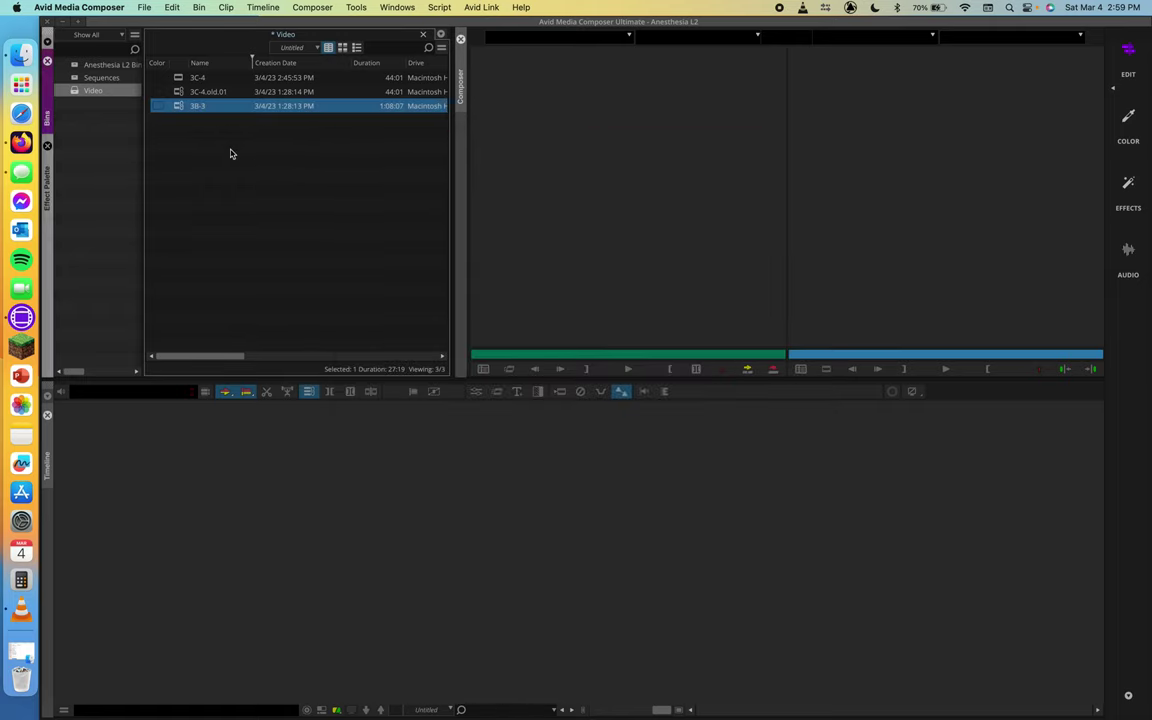
- Reveal the source file of 3C-4.old.01 in Finder, check its folder, and close the Finder window
left_click(208, 138)
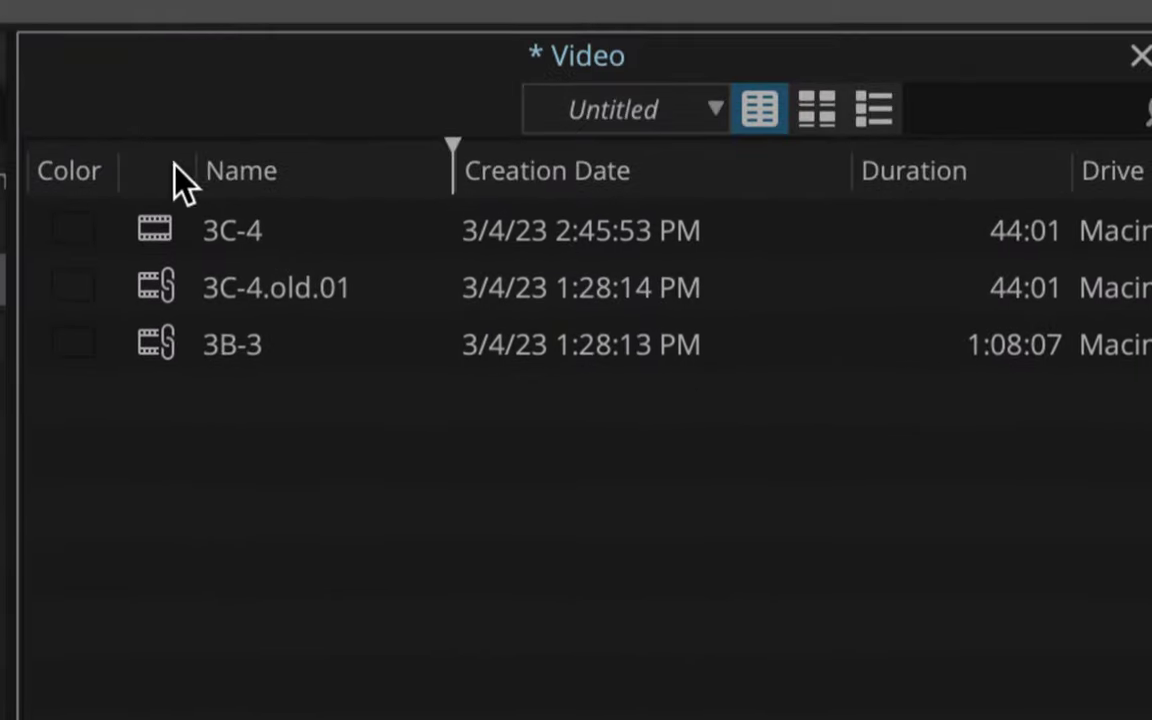
left_click(158, 270)
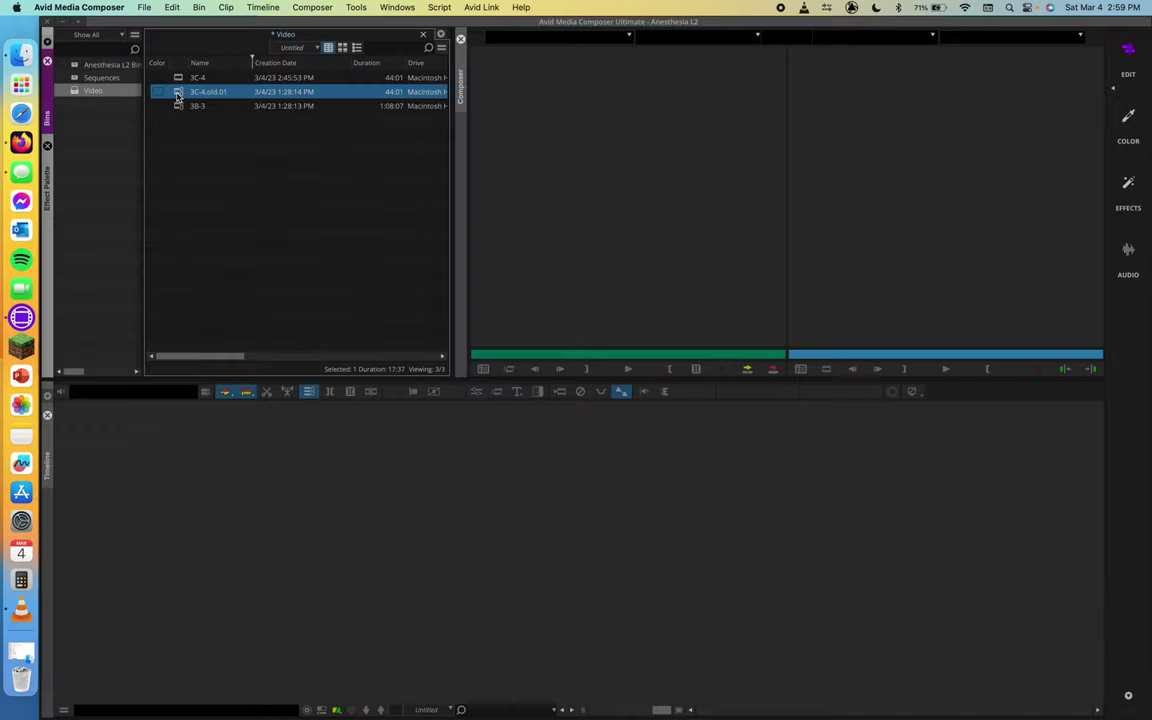
right_click(178, 294)
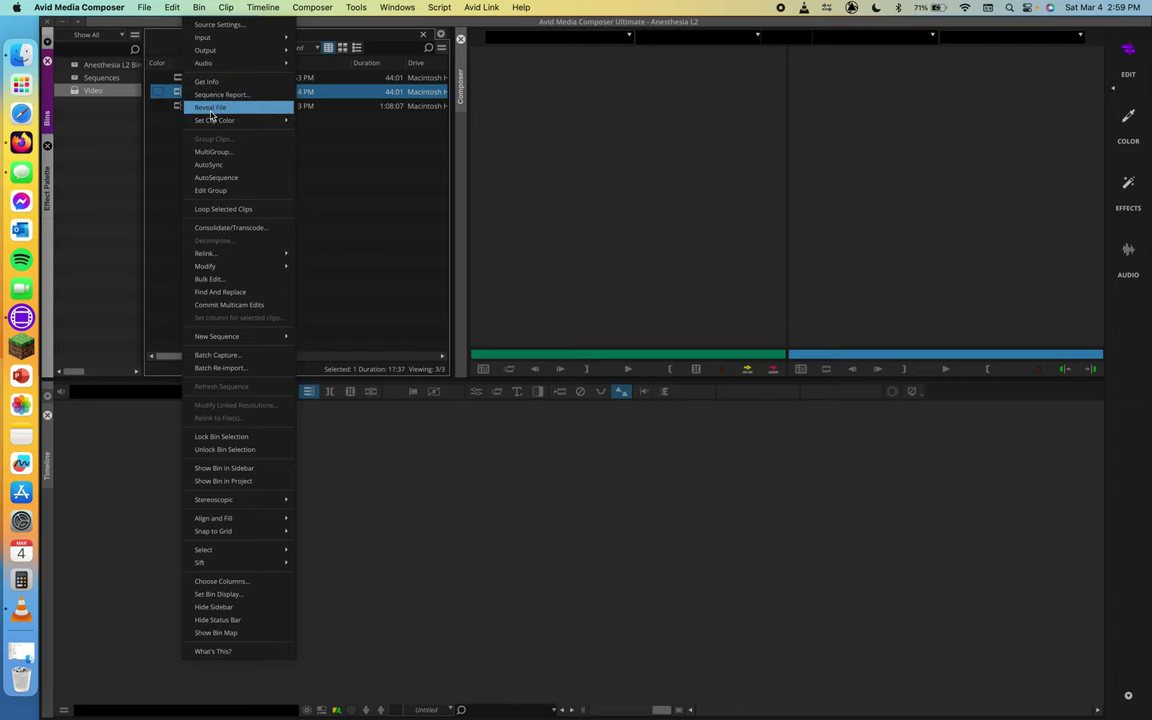
left_click(211, 110)
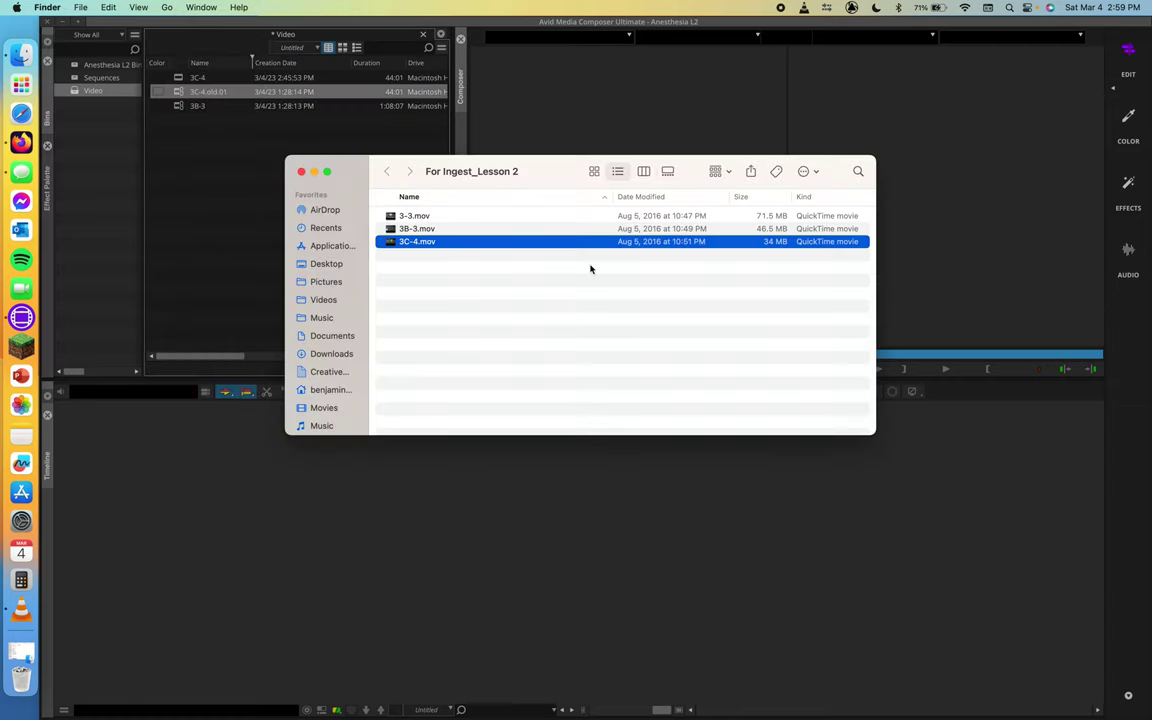
left_click(456, 261)
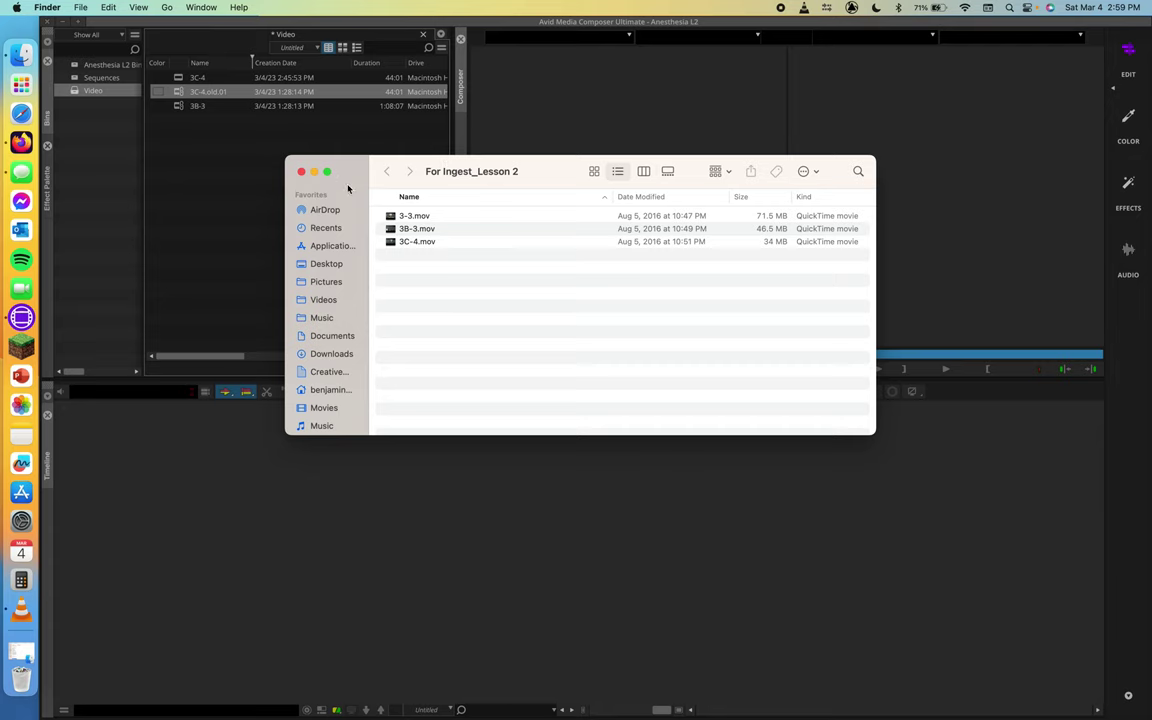
left_click(301, 171)
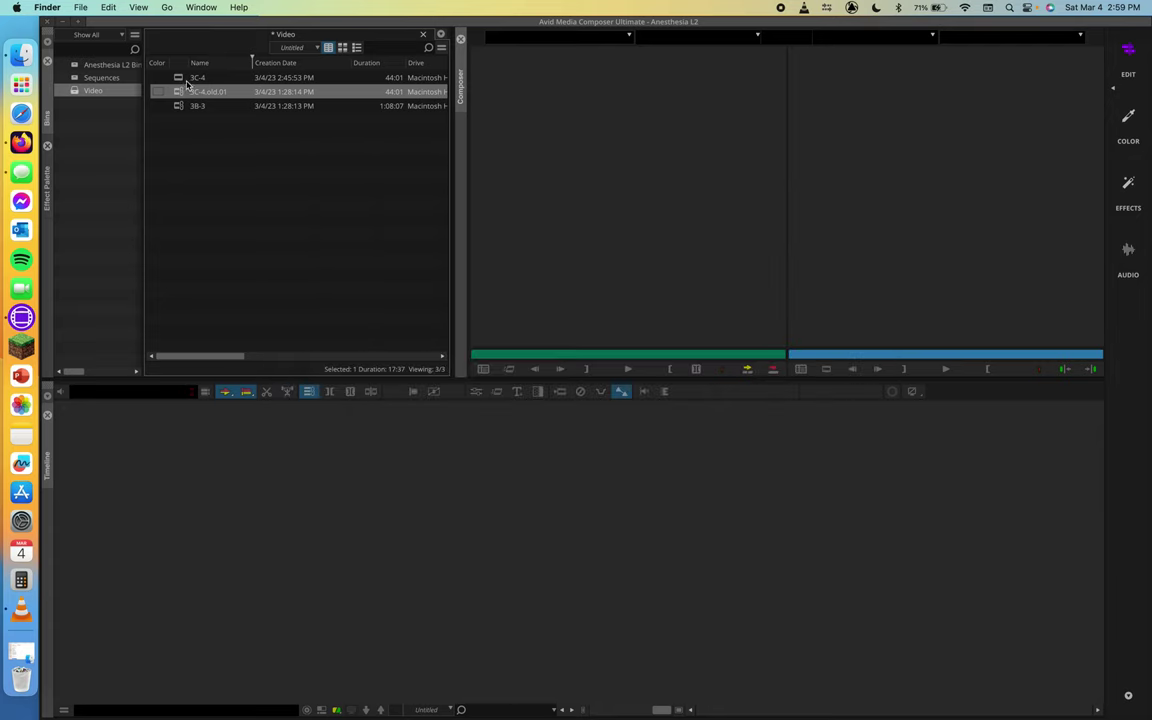
- Reveal the media file of the 3C-4 master clip in Finder and examine the contents of its folder
left_click(186, 80)
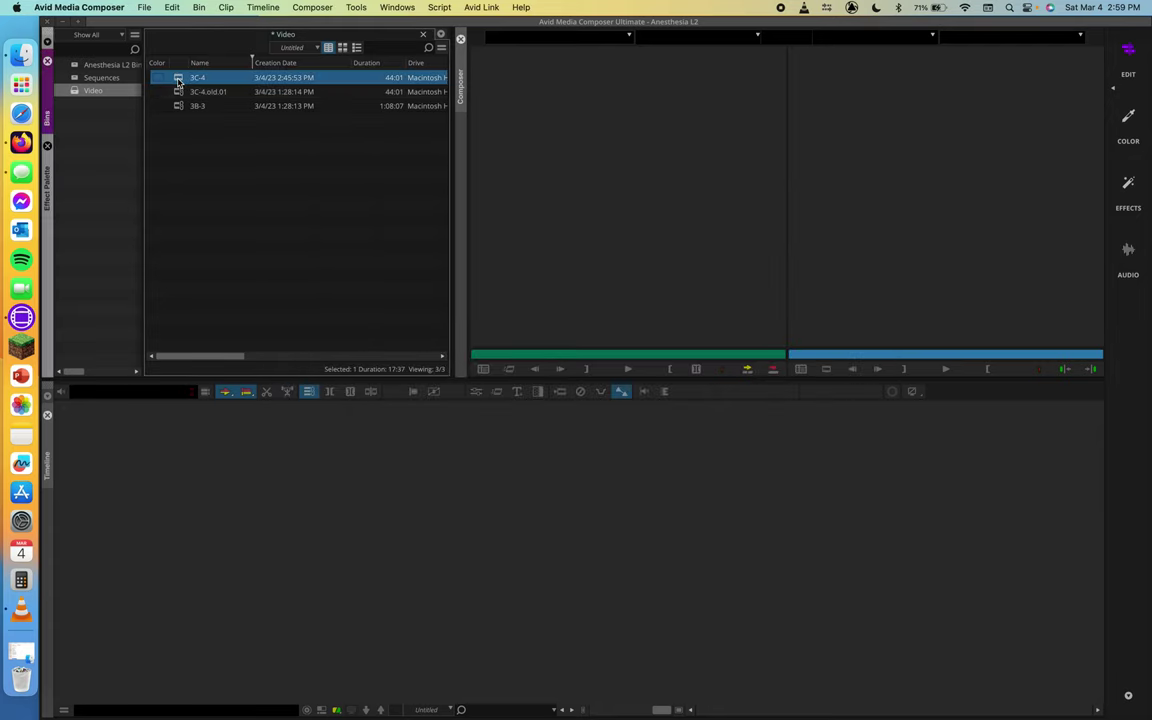
right_click(178, 80)
left_click(195, 93)
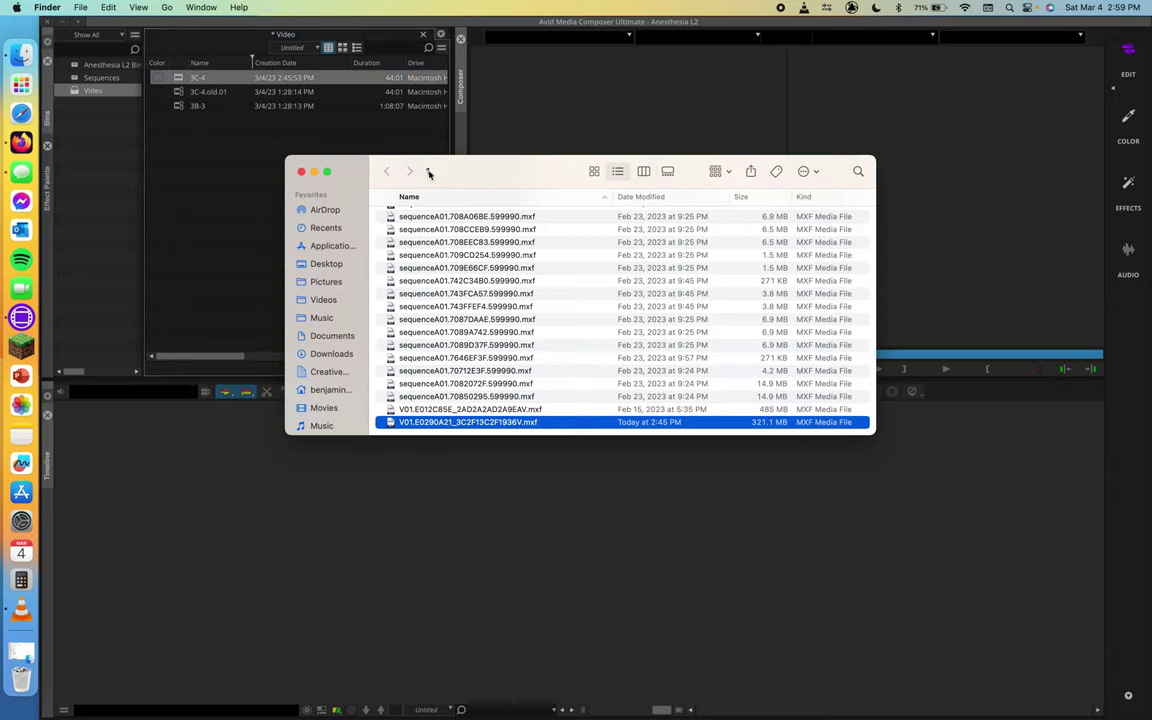
scroll(484, 345, "up", 10)
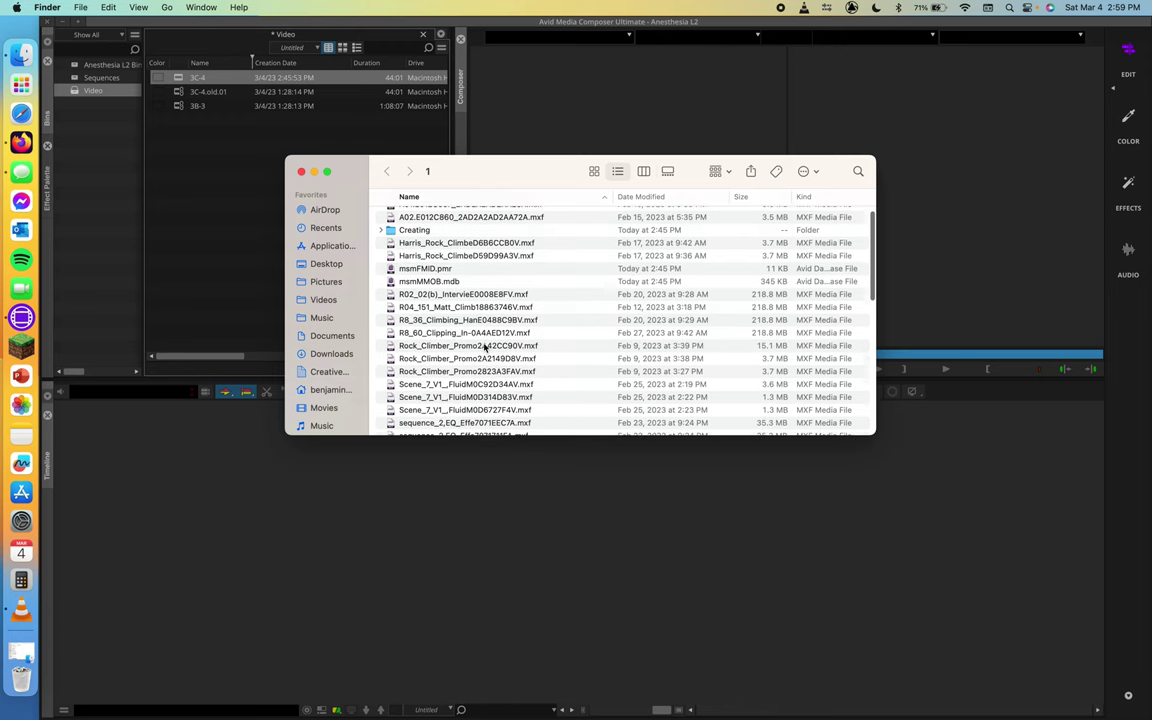
scroll(484, 345, "down", 10)
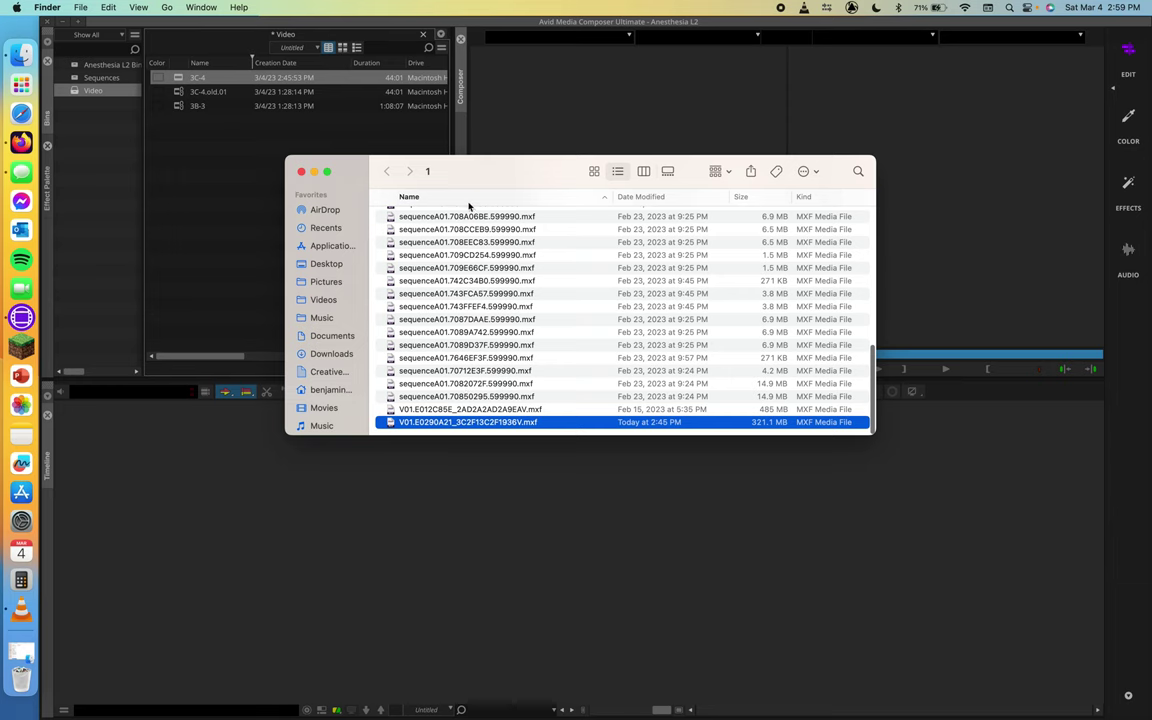
scroll(452, 350, "up", 10)
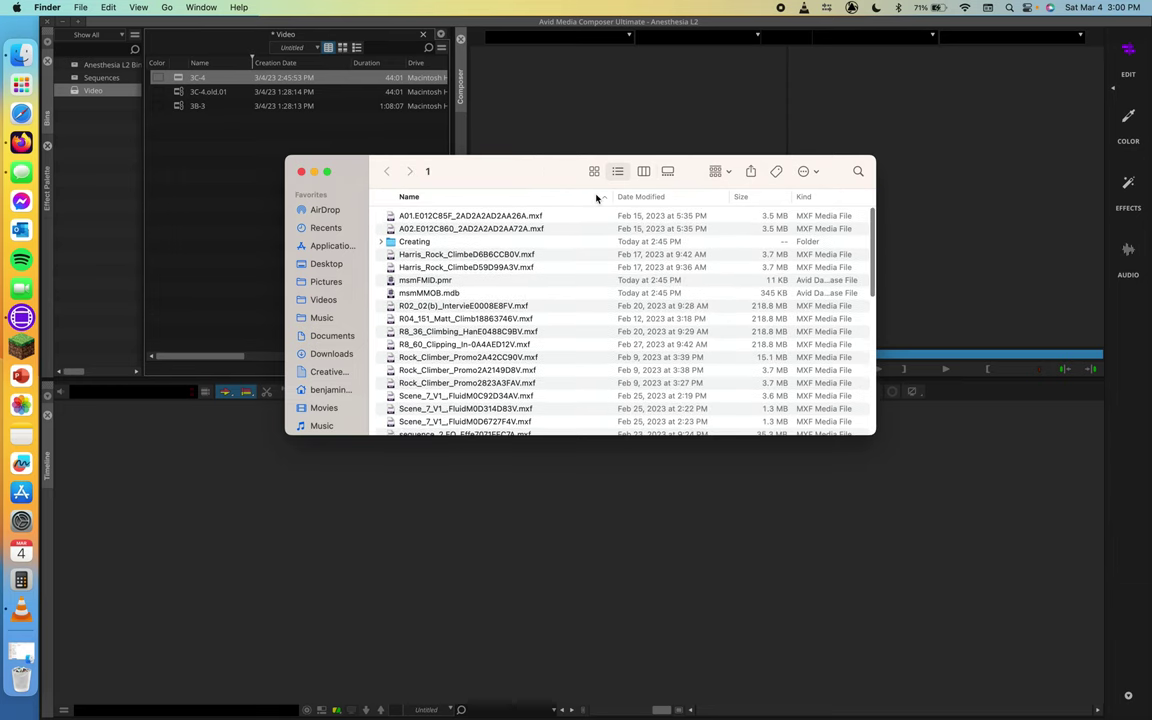
- Close the Finder window and open the Consolidate/Transcode settings for the linked clip 3B-3 in Transcode mode
left_click(302, 172)
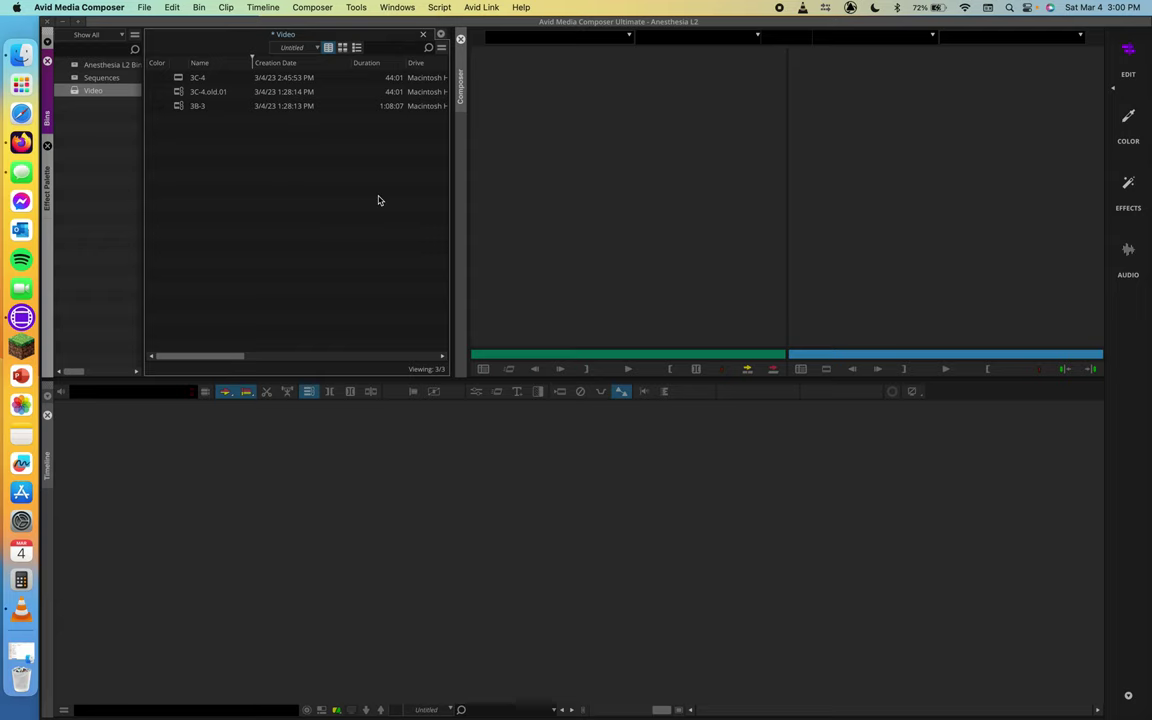
left_click(168, 106)
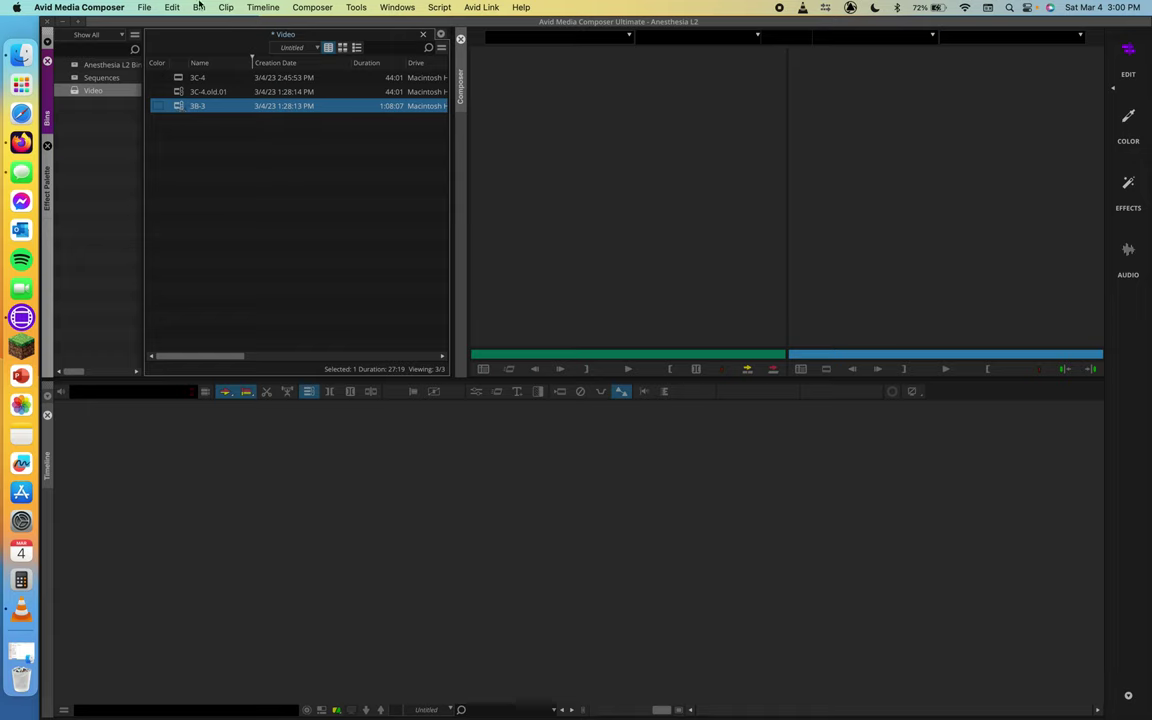
right_click(178, 106)
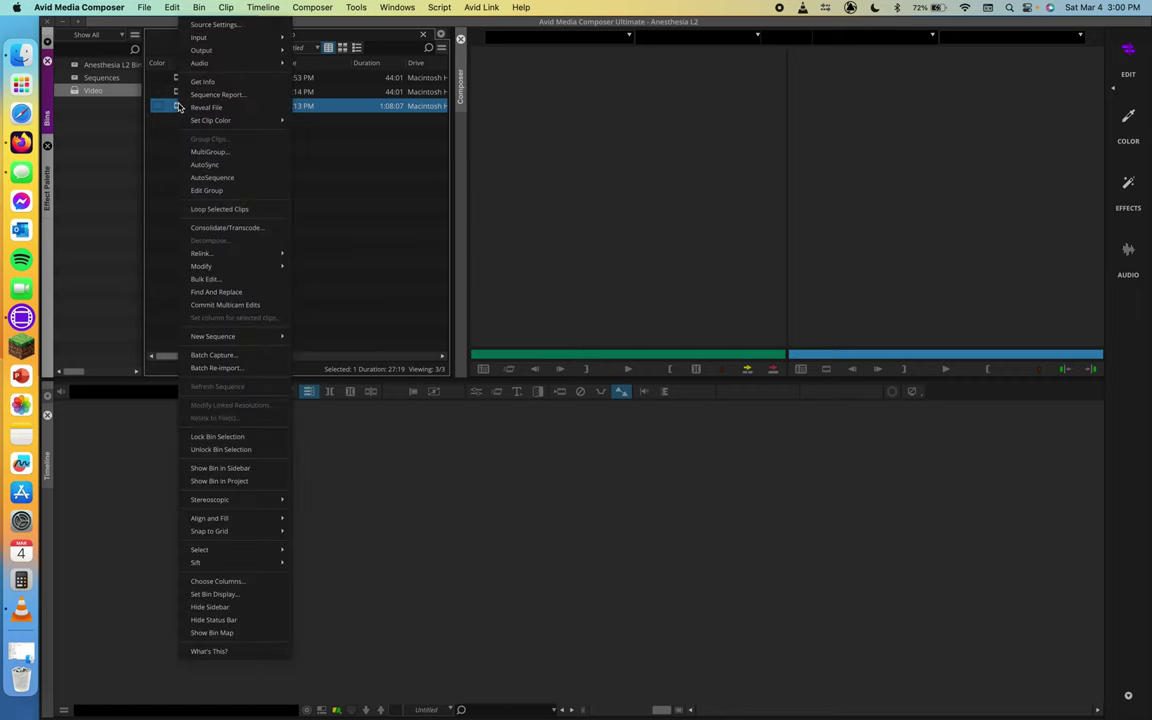
left_click(218, 230)
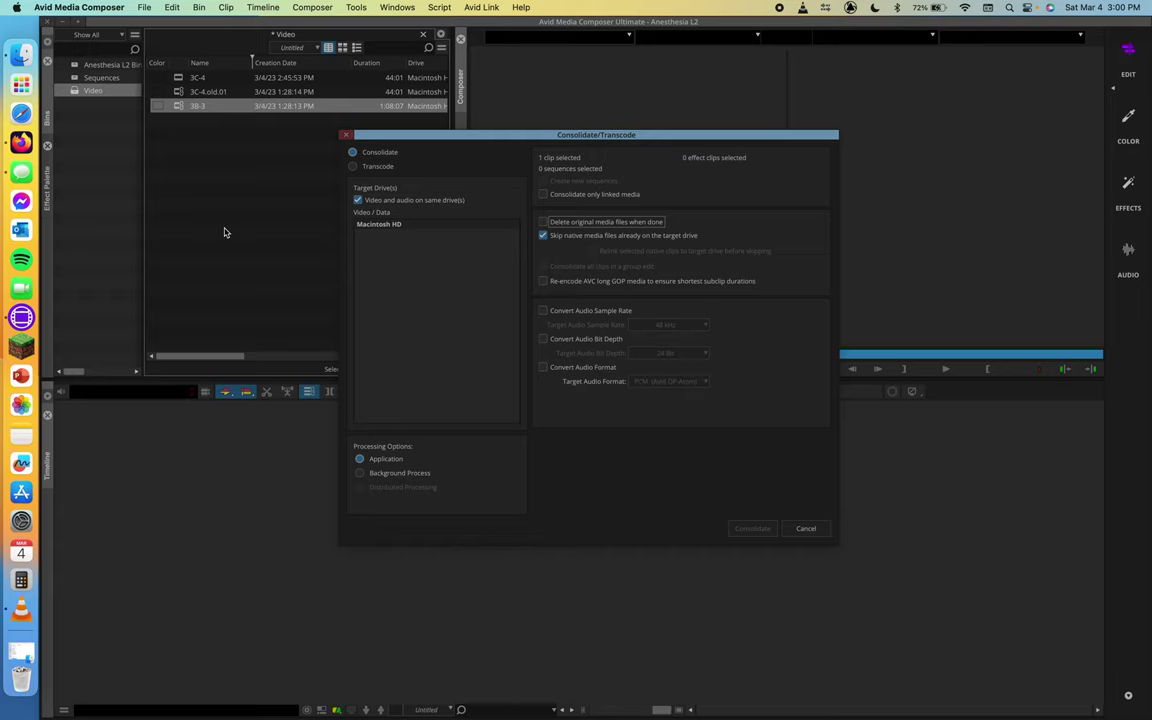
left_click(358, 168)
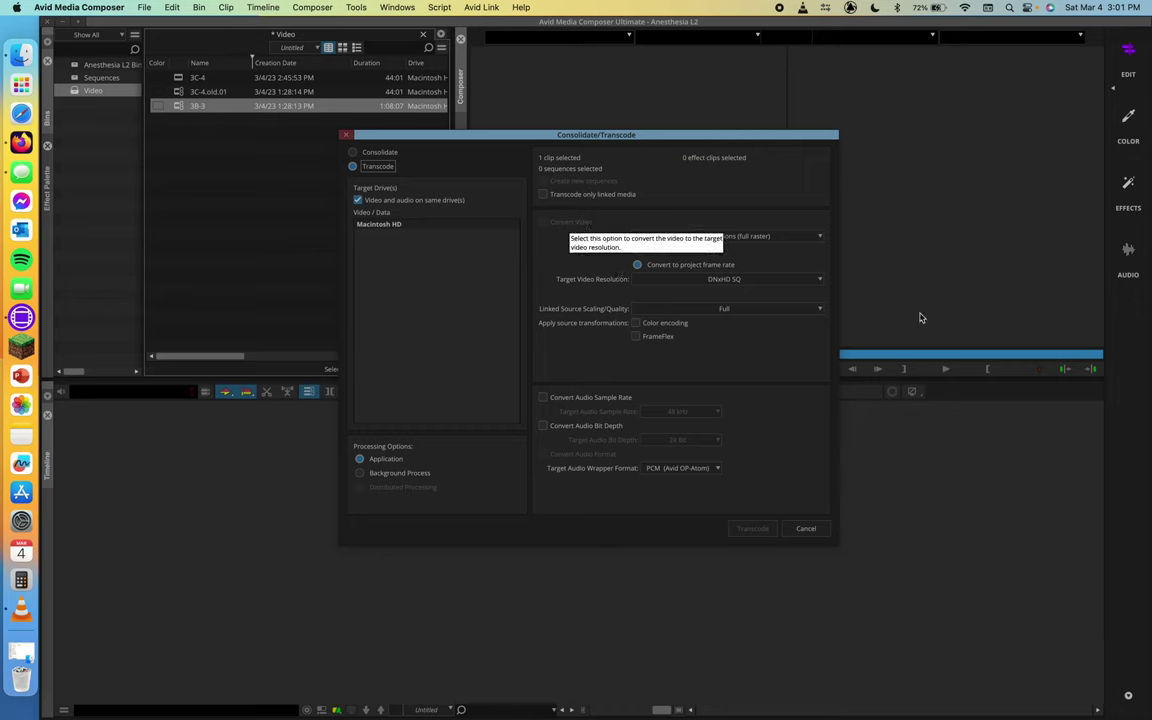
- Transcode 3B-3 to Macintosh HD with source dimensions, the source's frame rate and DNxHR HQ as target video resolution
left_click(799, 240)
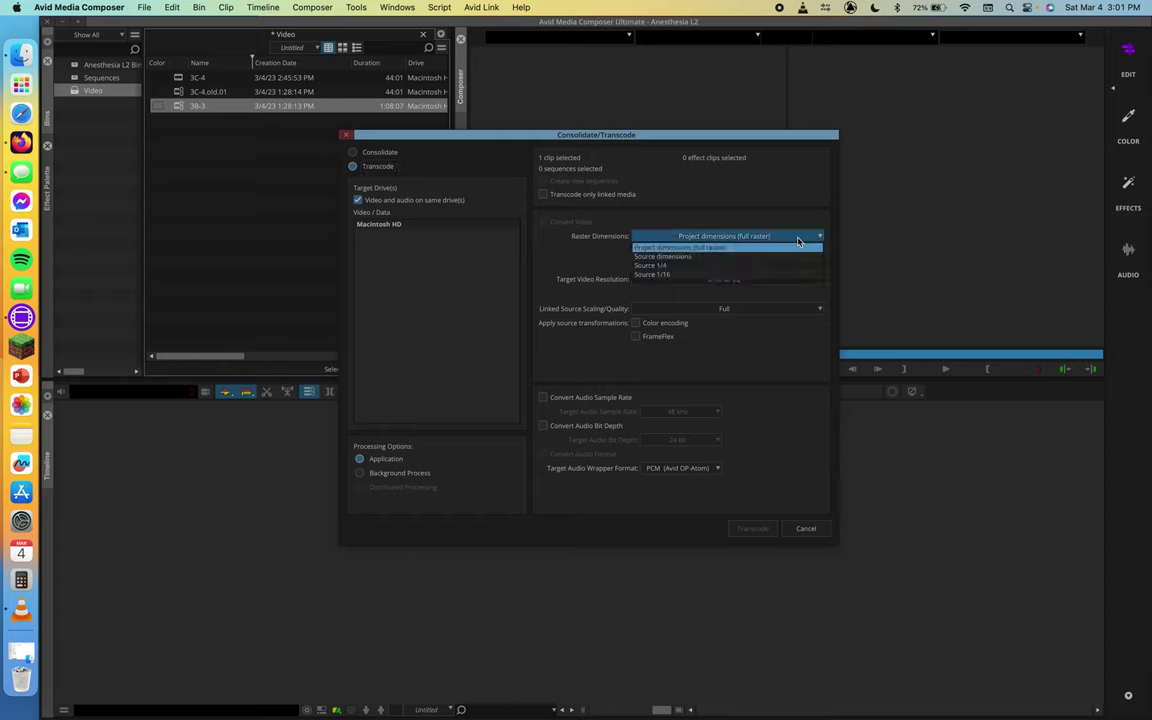
left_click(663, 256)
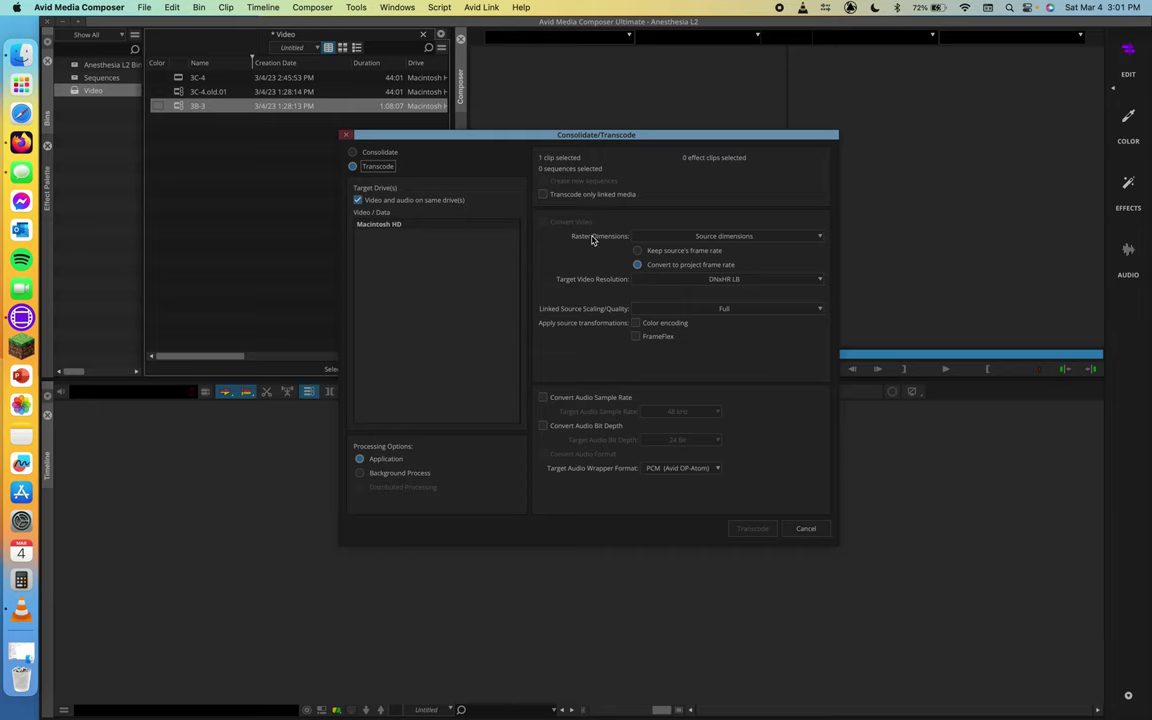
left_click(657, 252)
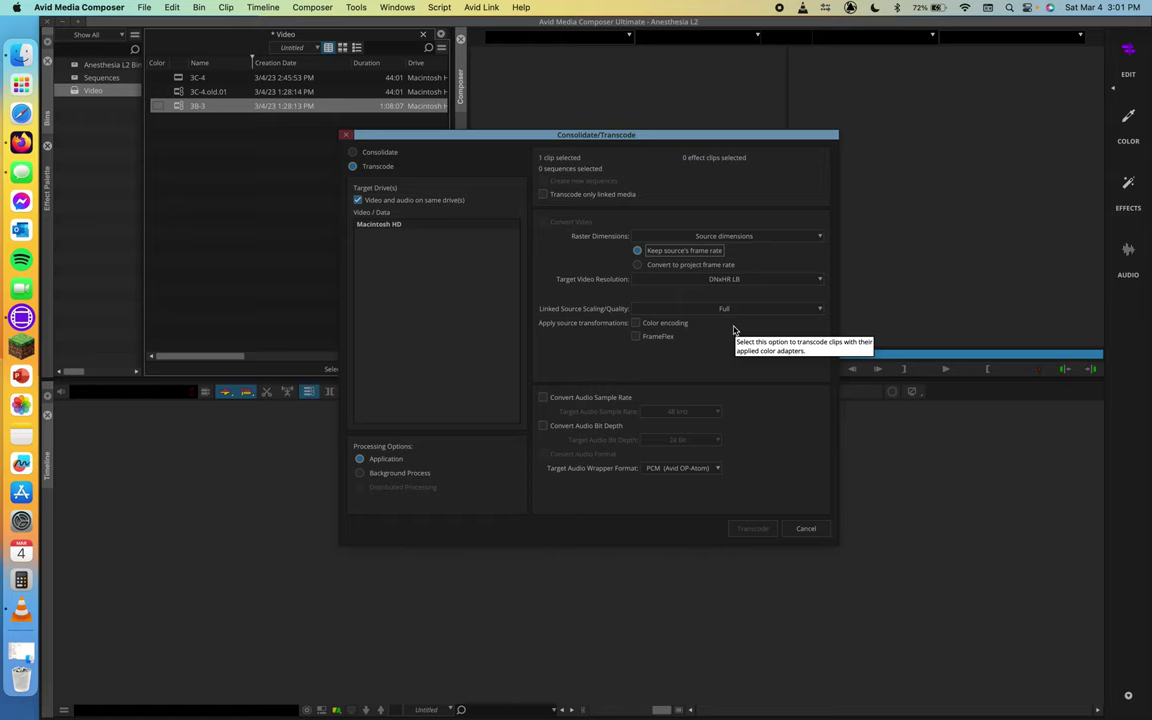
left_click(744, 282)
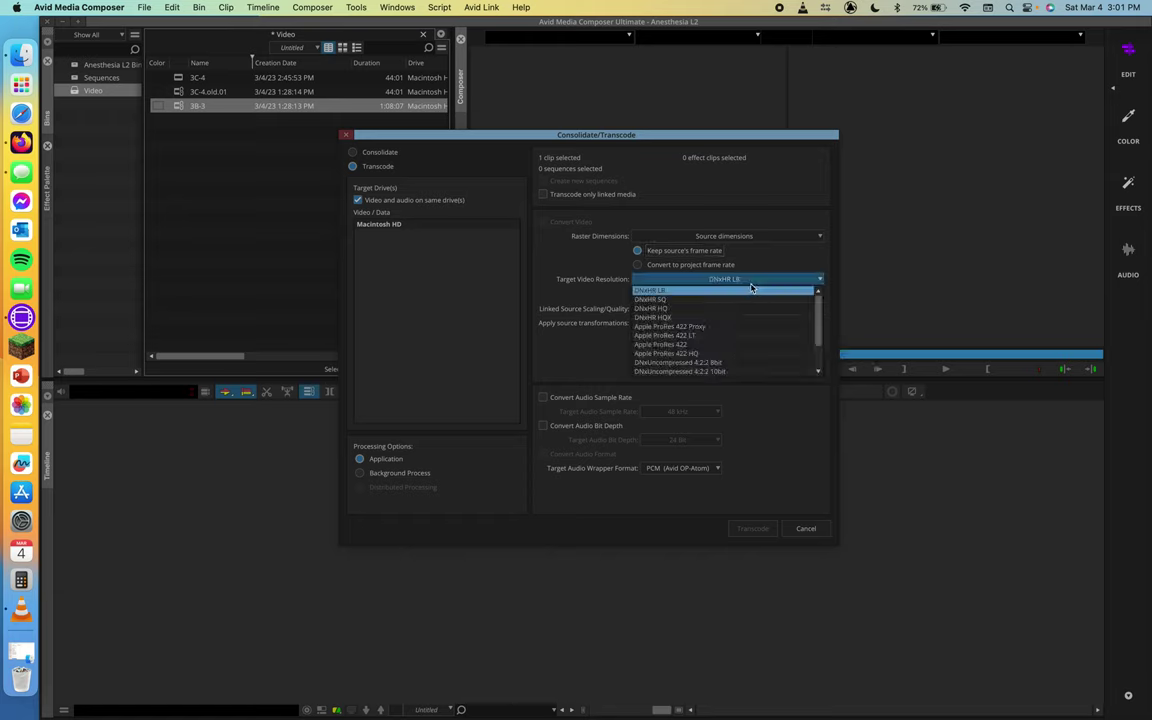
left_click(699, 310)
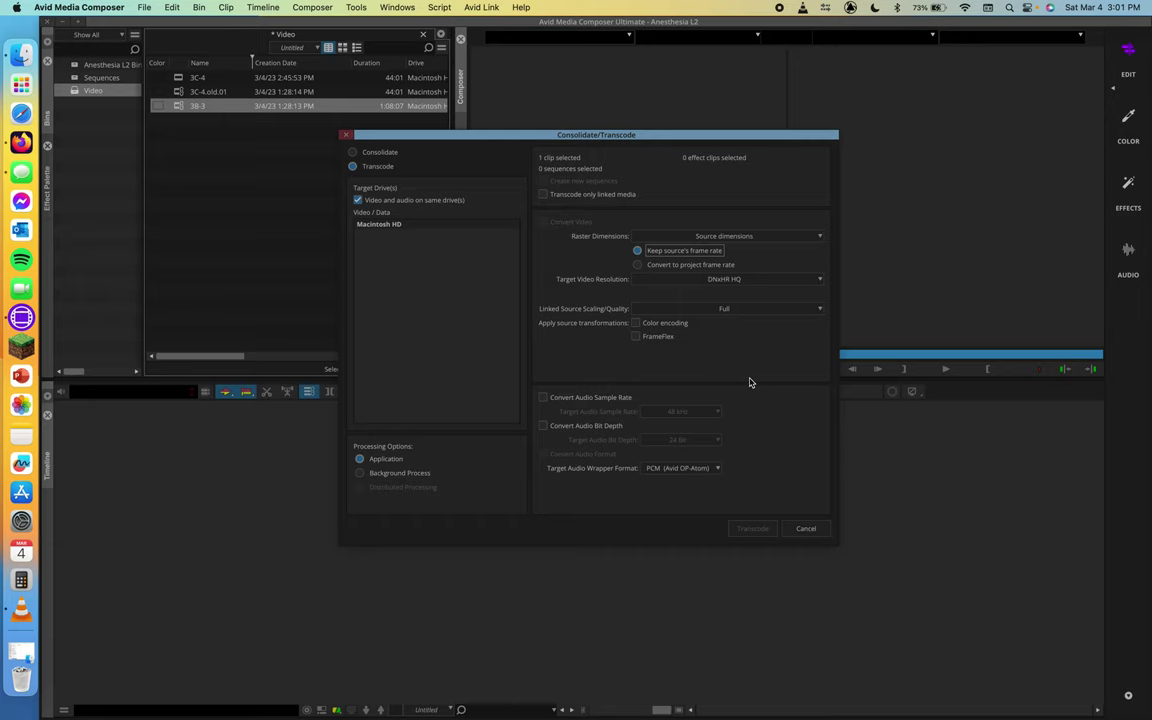
left_click(372, 227)
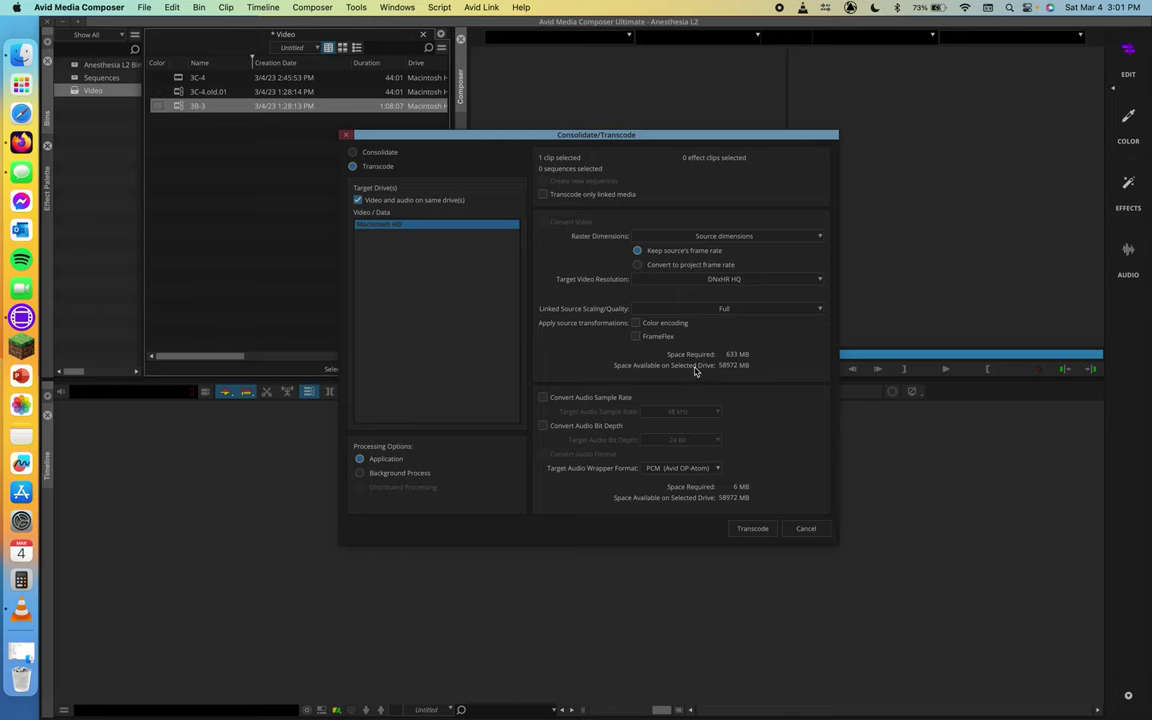
left_click(746, 533)
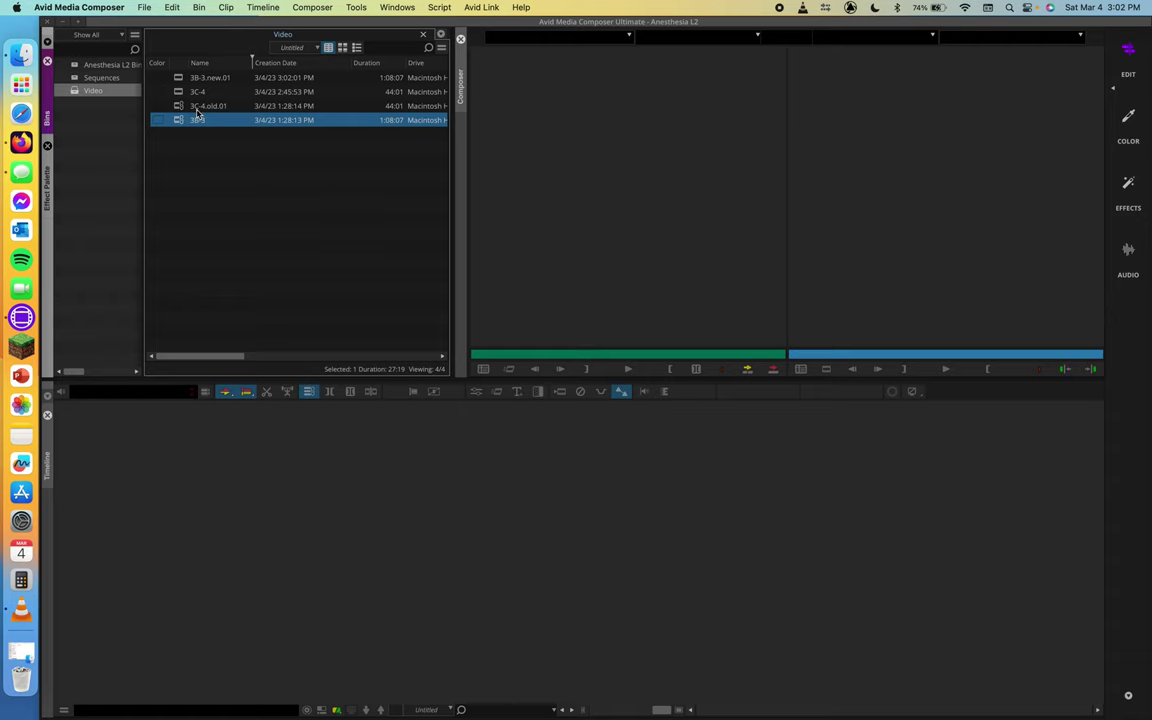
- Reveal the media file of the 3B-3.new.01 clip in Finder, check it, and close the Finder window
left_click(170, 77)
right_click(180, 82)
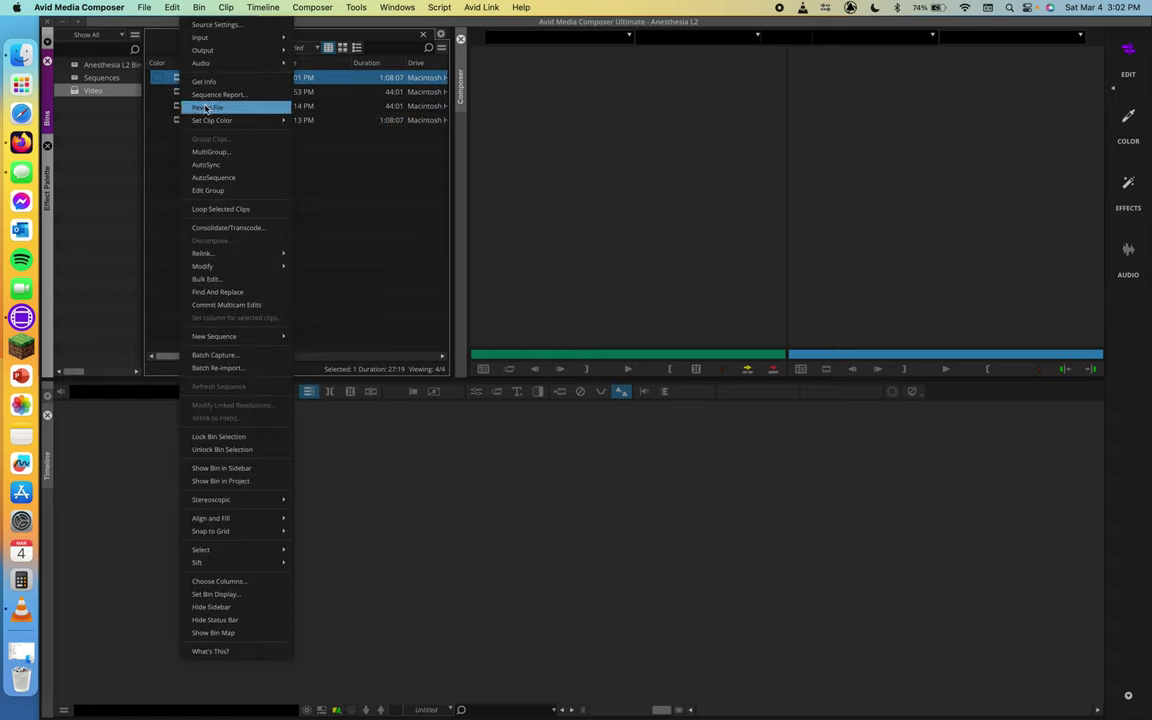
left_click(208, 107)
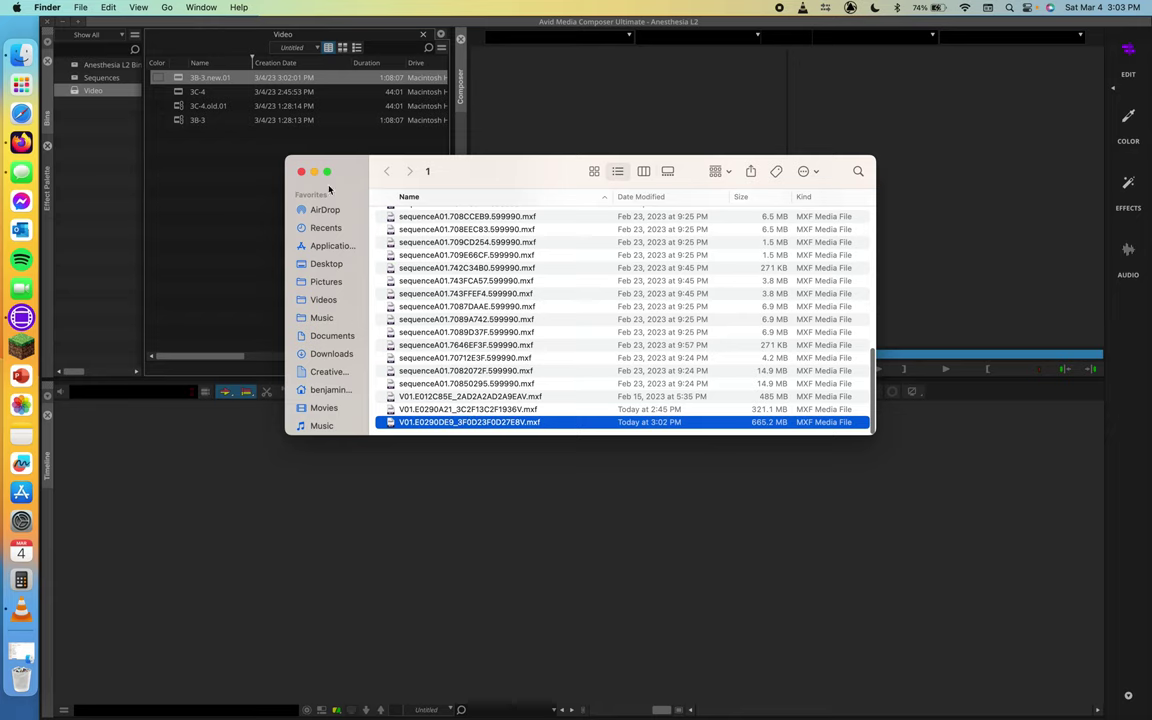
left_click(301, 171)
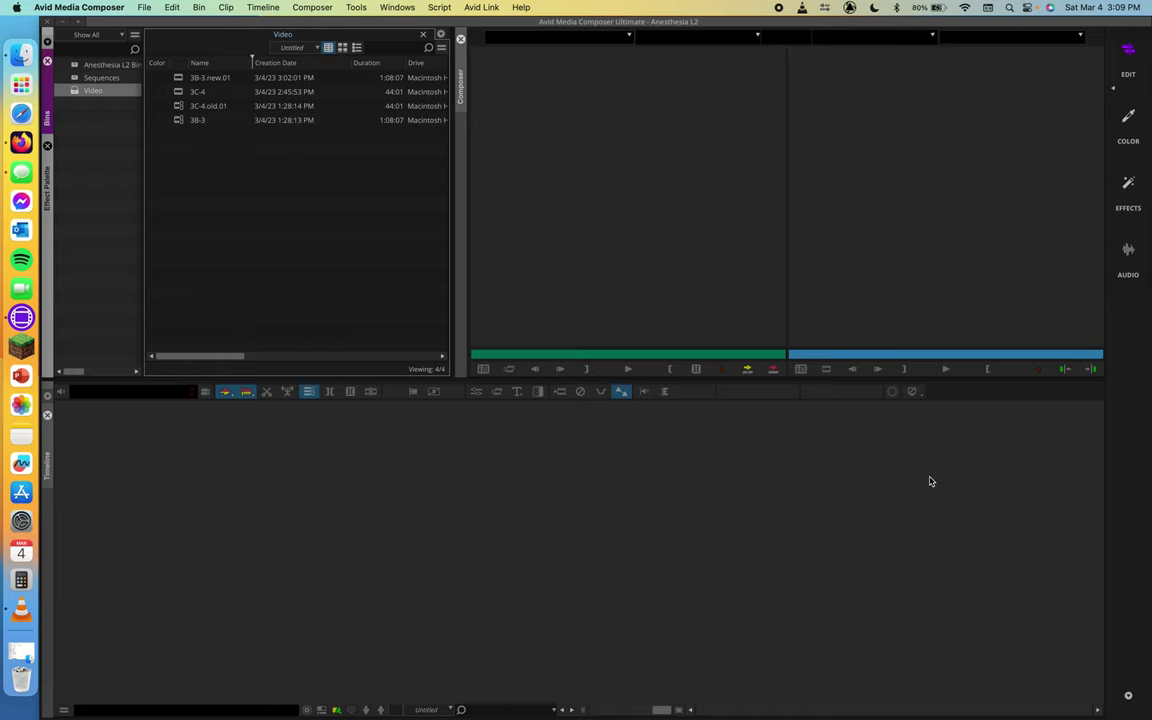
- Open the project's format settings, view the available format presets without changing any, and close the settings
left_click(144, 7)
left_click(203, 273)
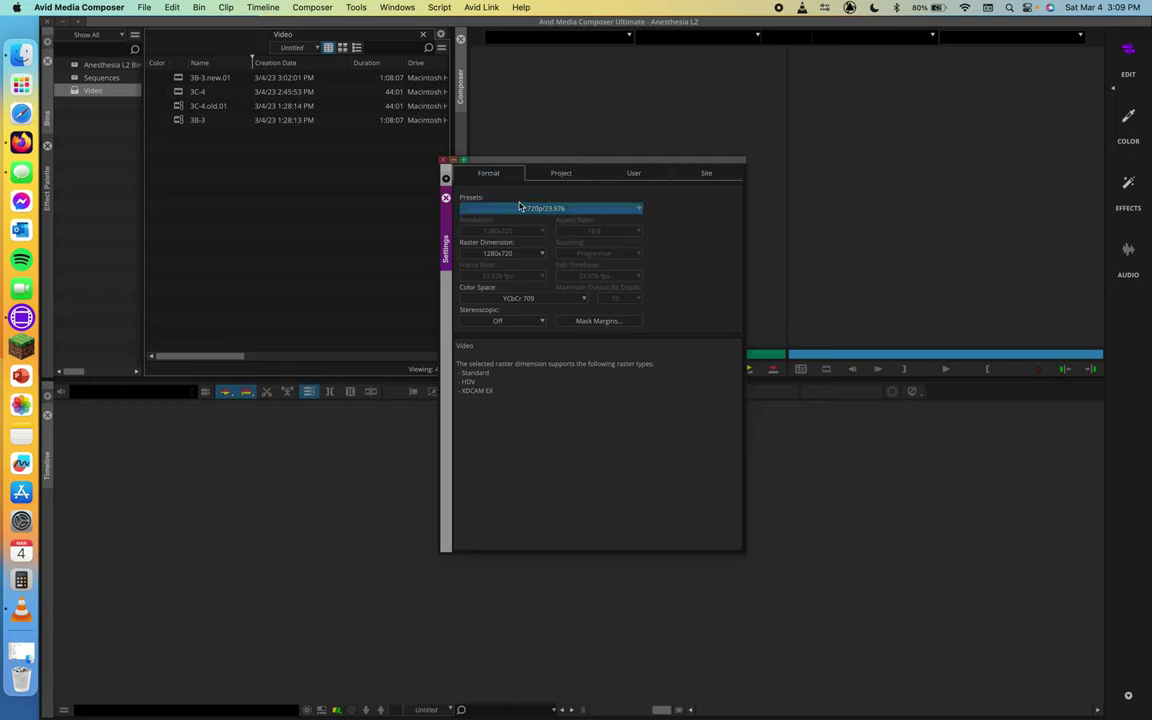
left_click(553, 208)
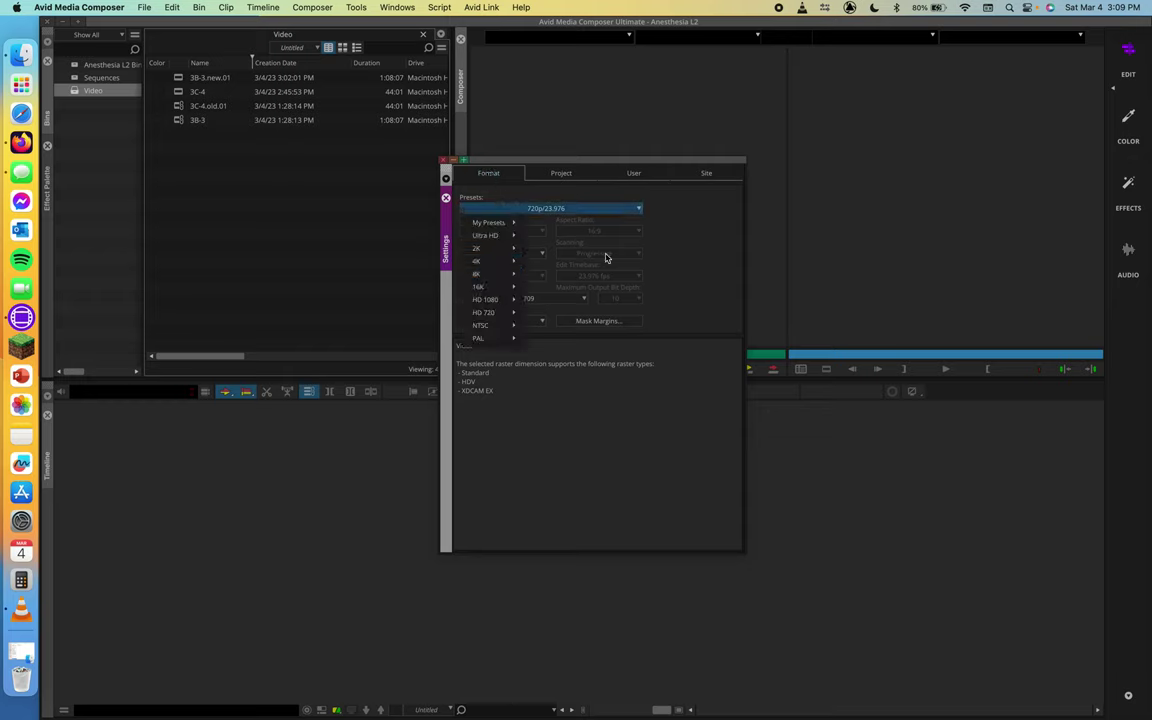
left_click(700, 208)
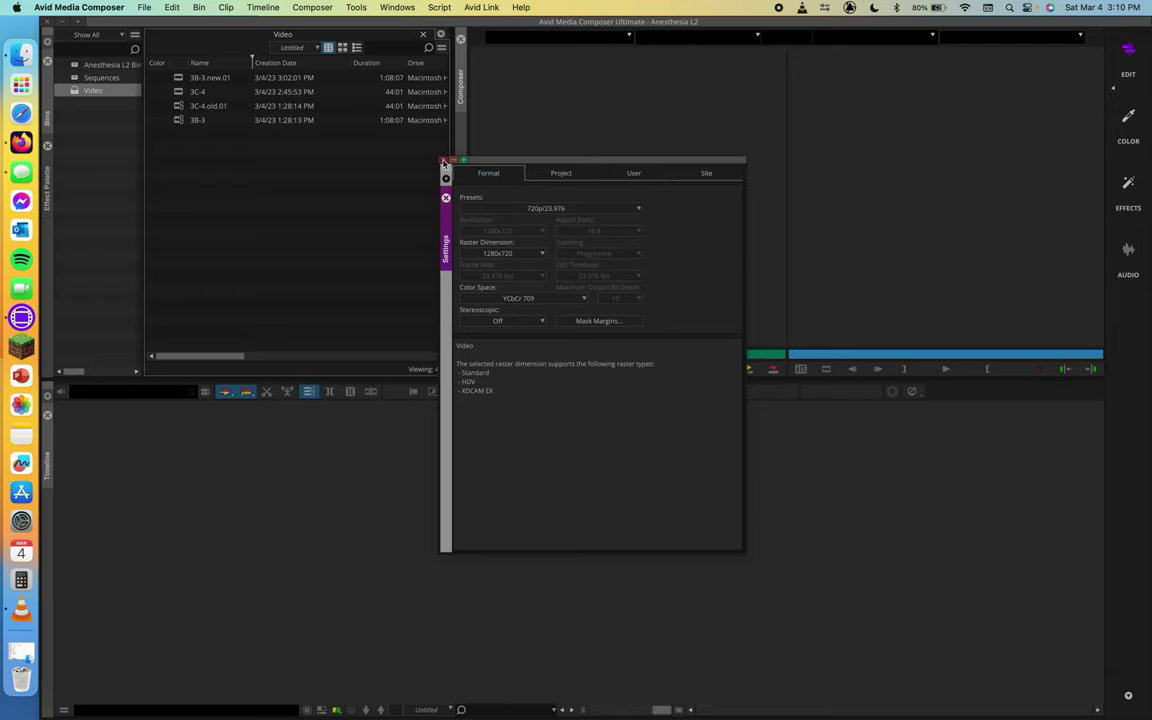
left_click(443, 161)
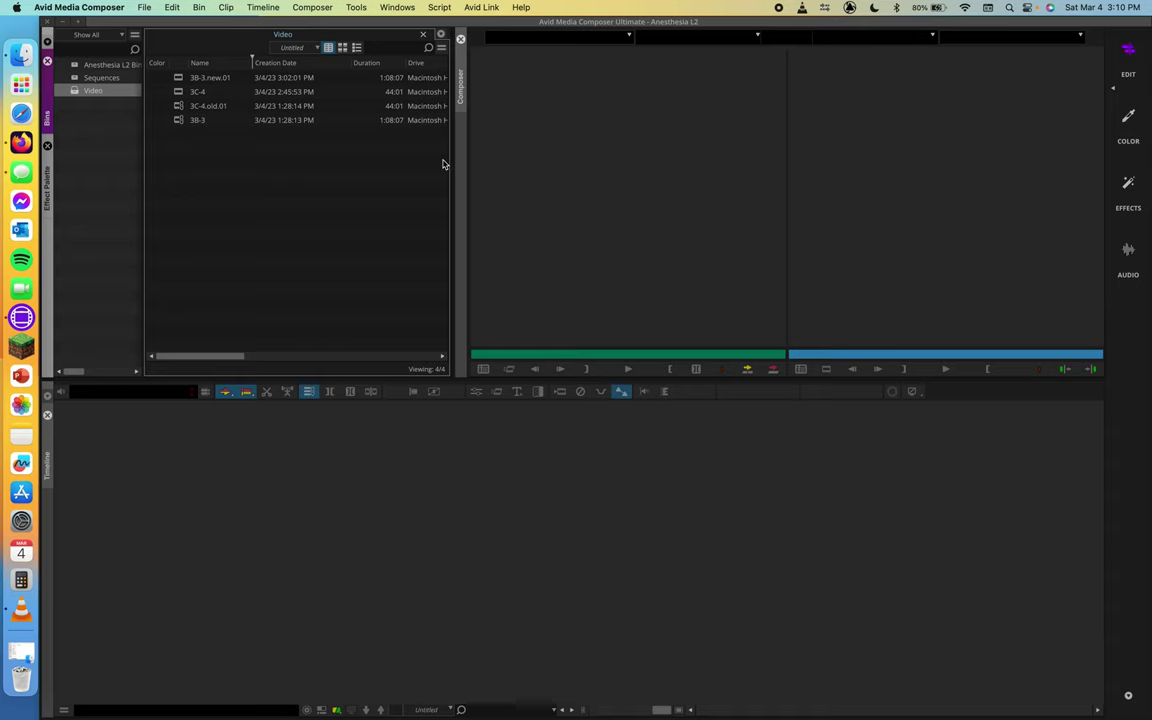
- View the import settings through the Video bin's Source Browser, and close both windows
right_click(250, 178)
mouse_move(288, 203)
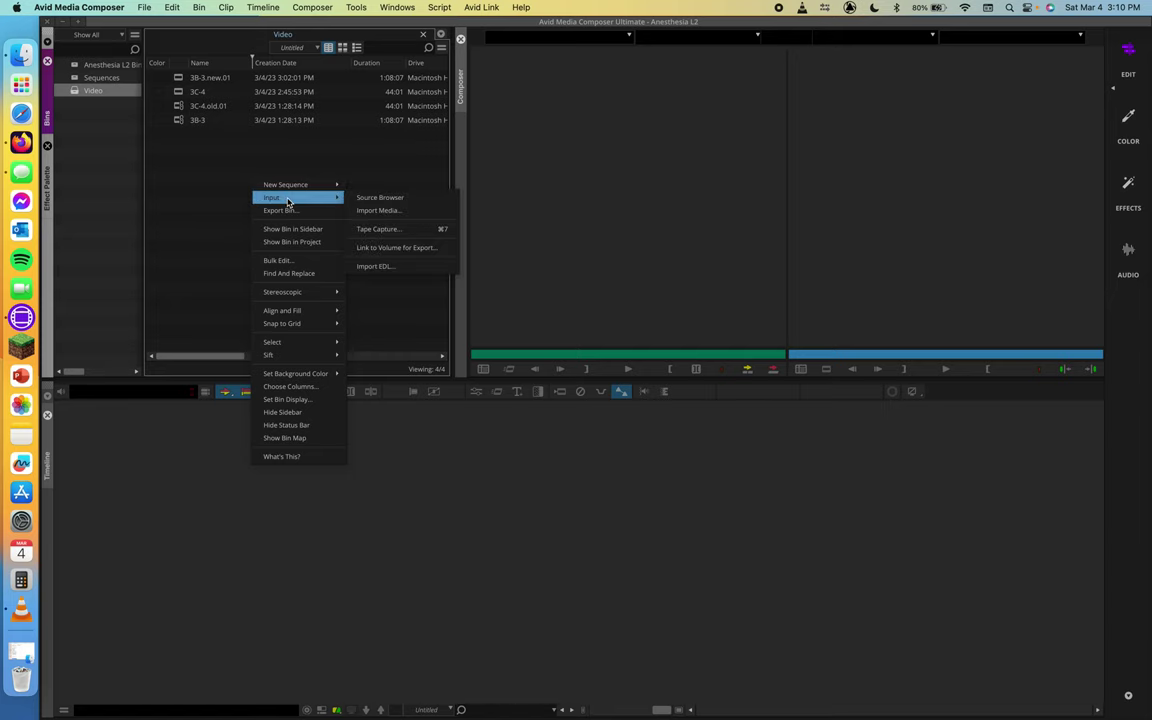
left_click(366, 196)
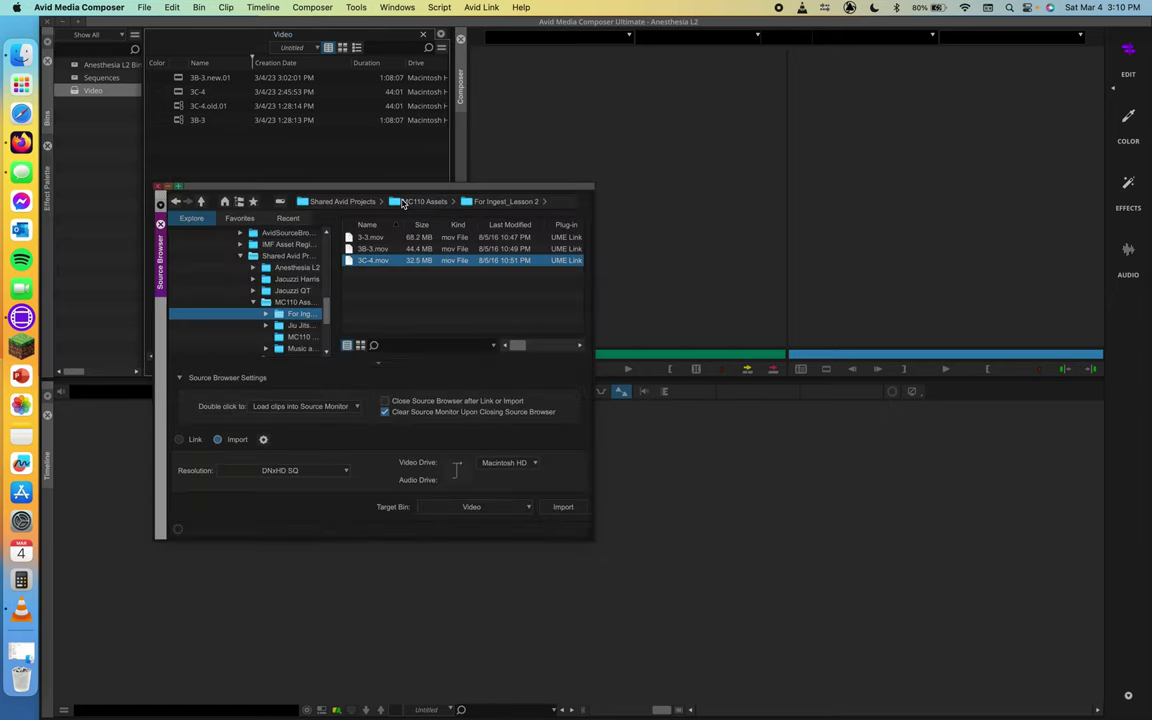
left_click(264, 440)
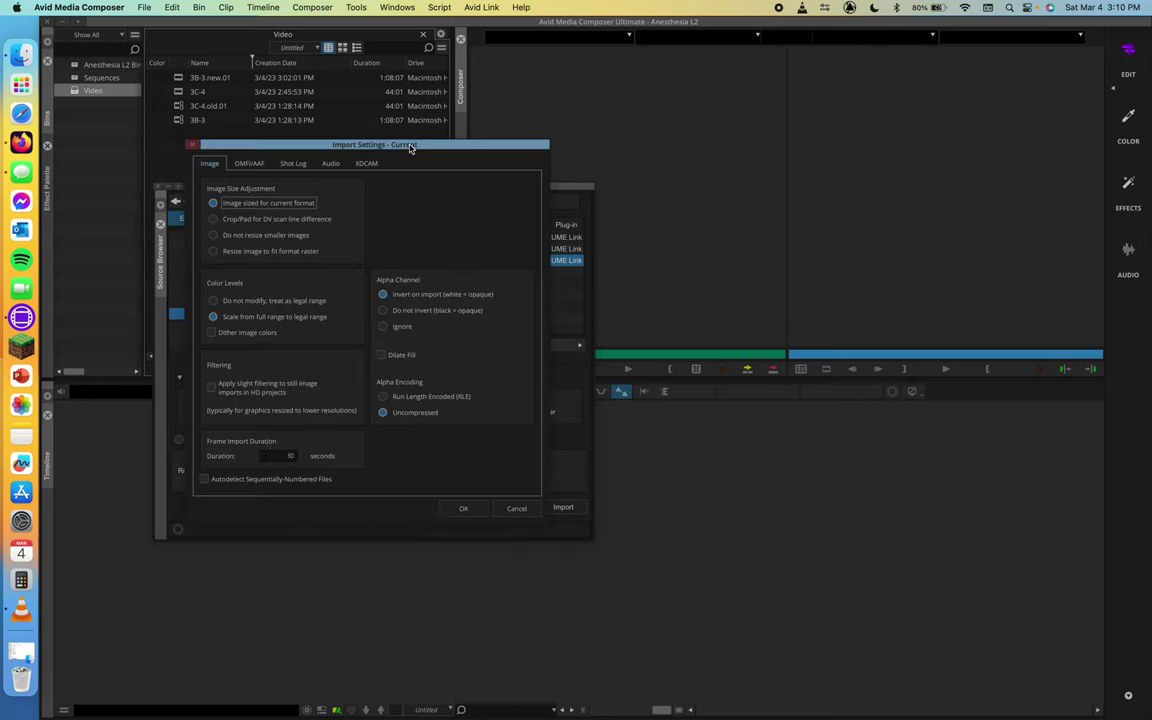
left_click(190, 144)
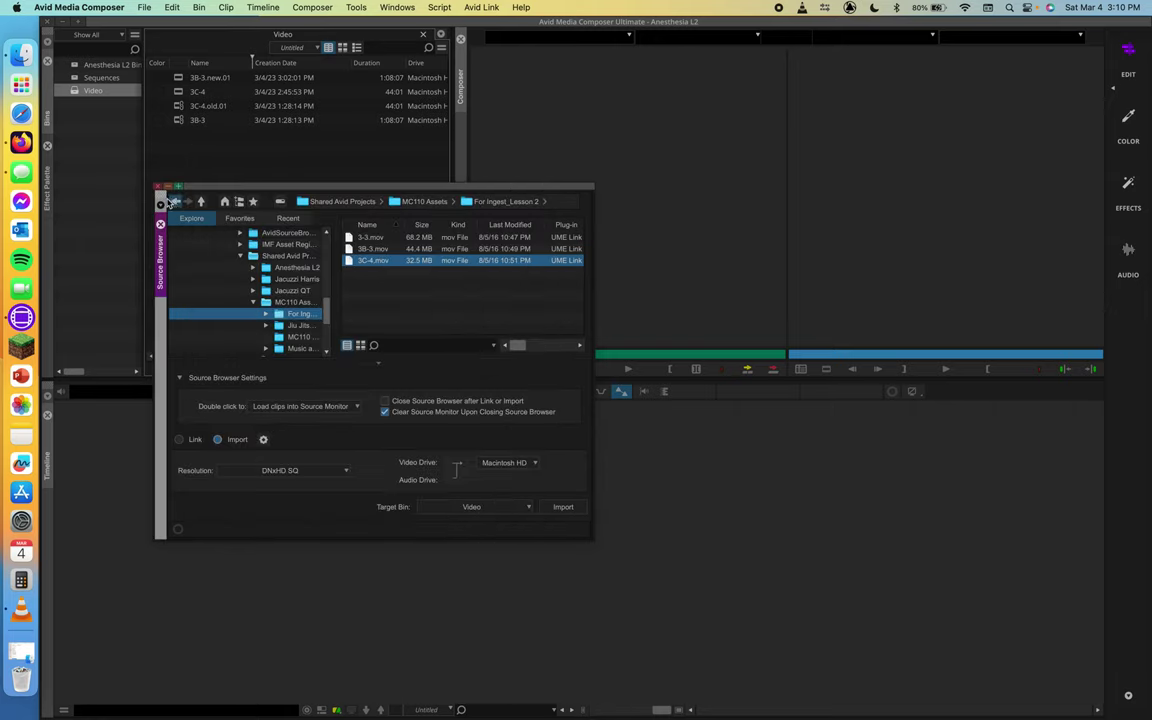
left_click(157, 187)
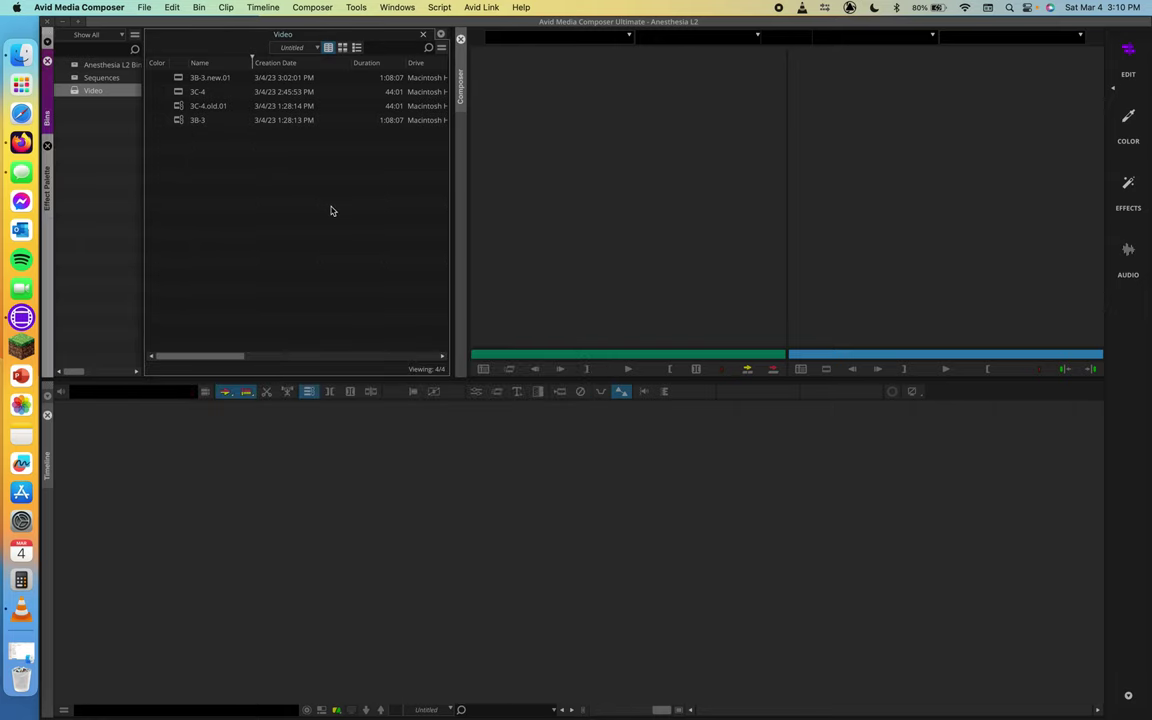
- Open the Import settings from the user settings, collapsing the Correction and Export groups to reach them
left_click(144, 7)
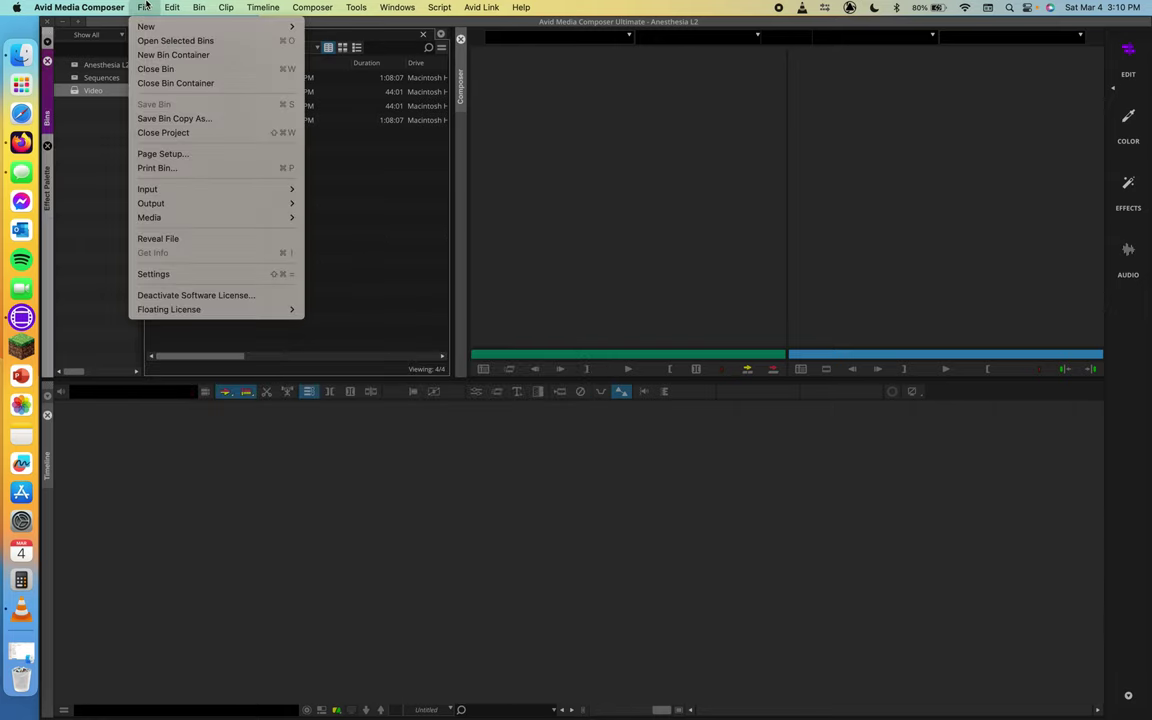
left_click(156, 278)
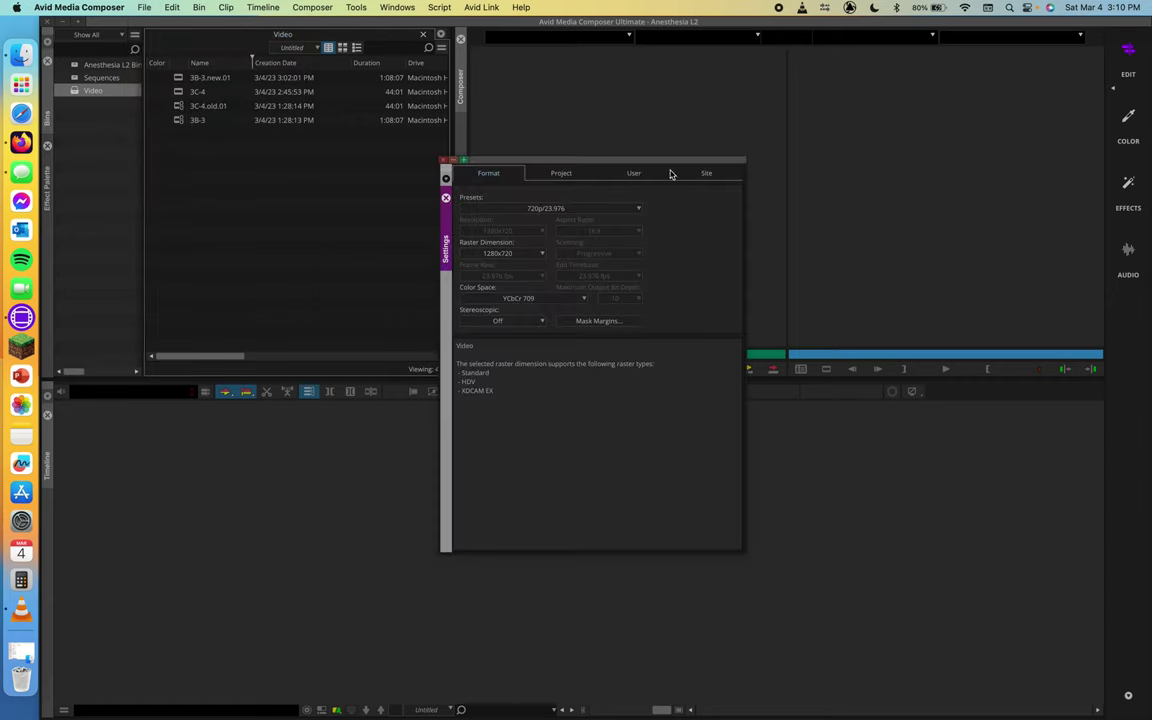
left_click(634, 174)
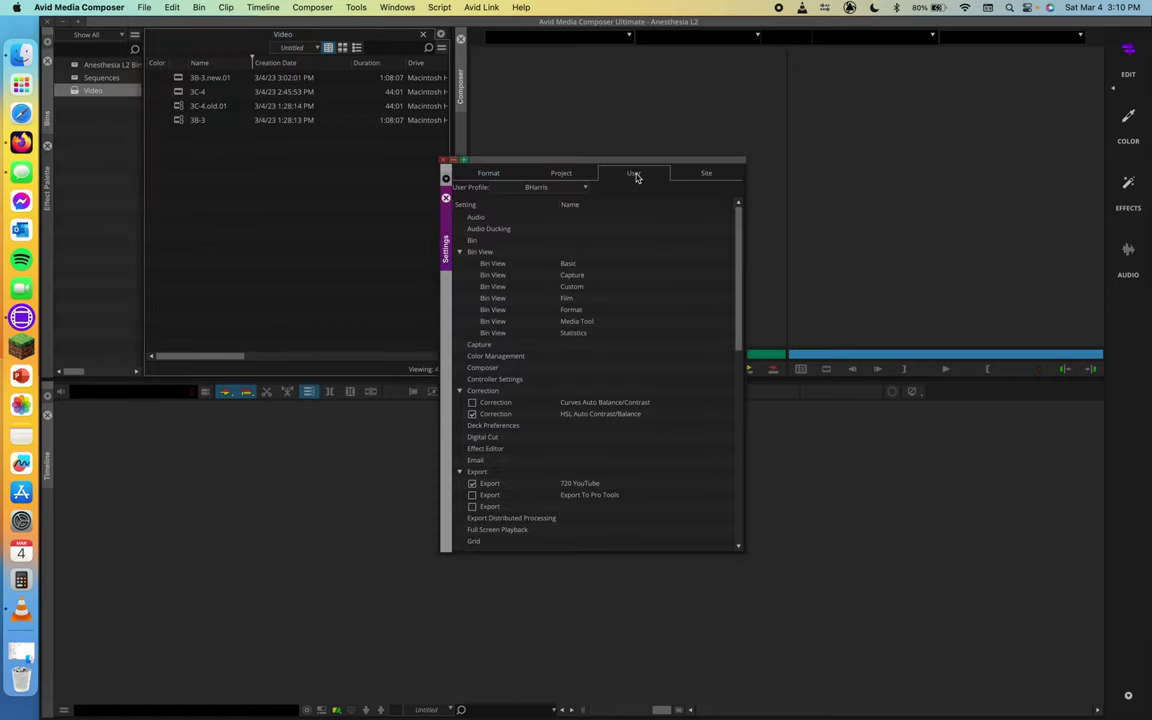
left_click(459, 390)
left_click(460, 448)
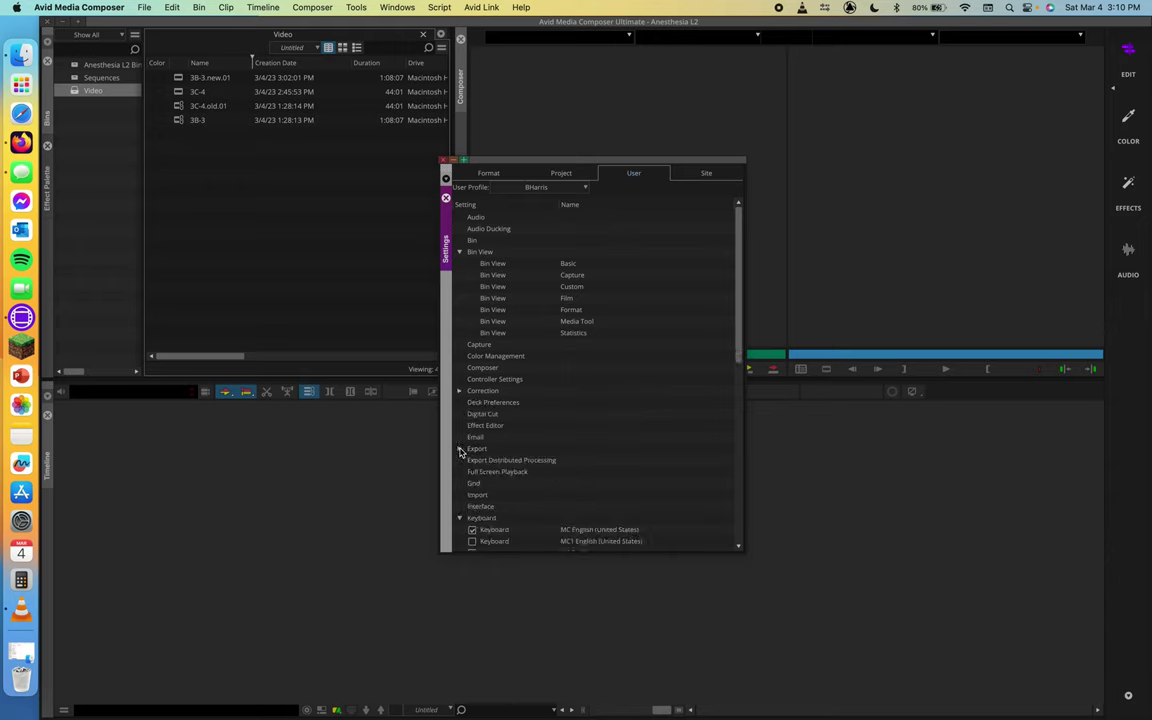
double_click(477, 495)
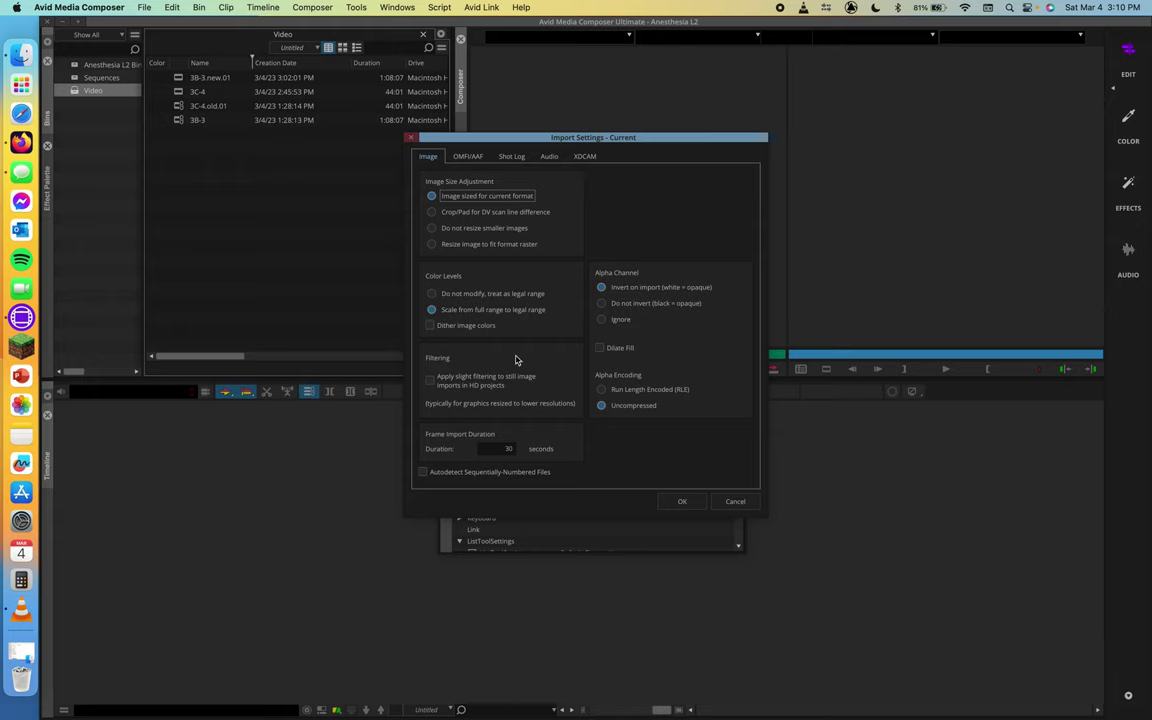
- Examine the audio and image options in the Import settings, and close the settings
left_click(549, 157)
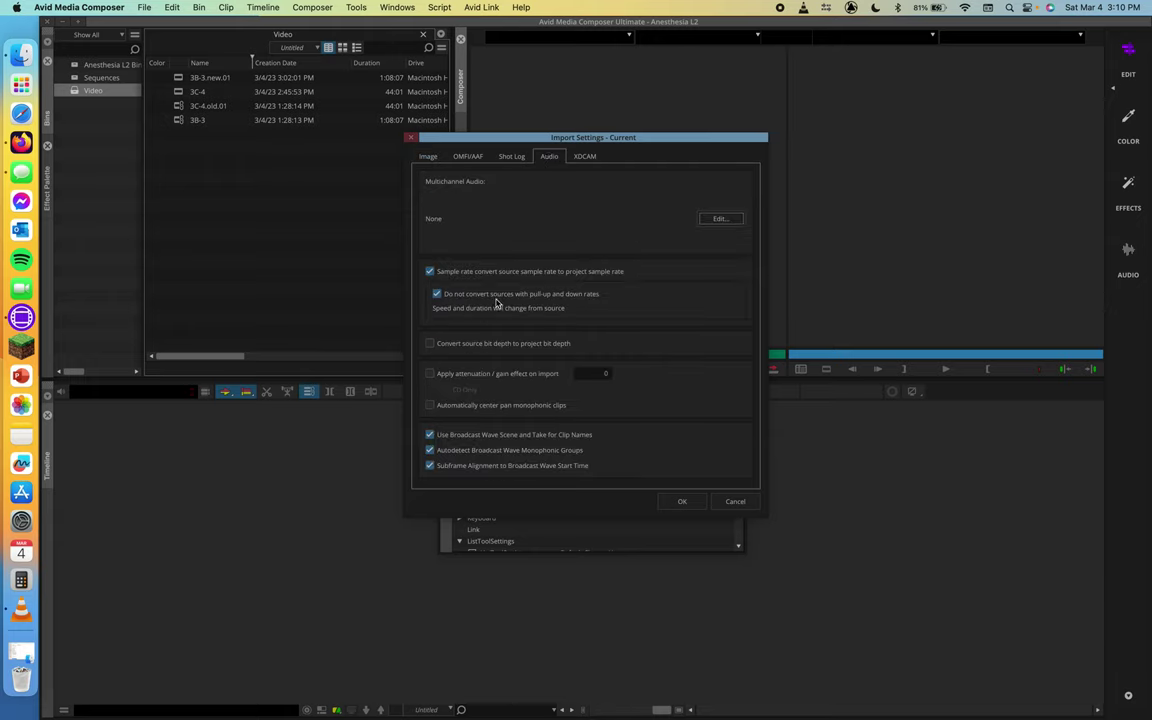
left_click(428, 157)
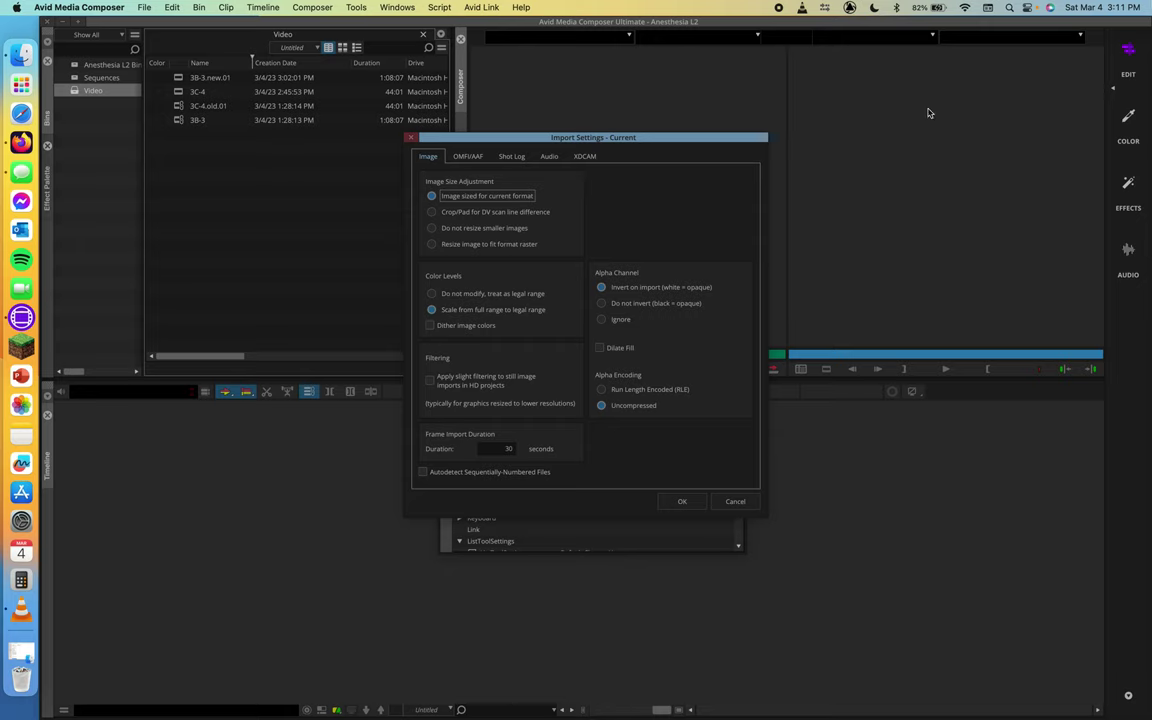
left_click(550, 157)
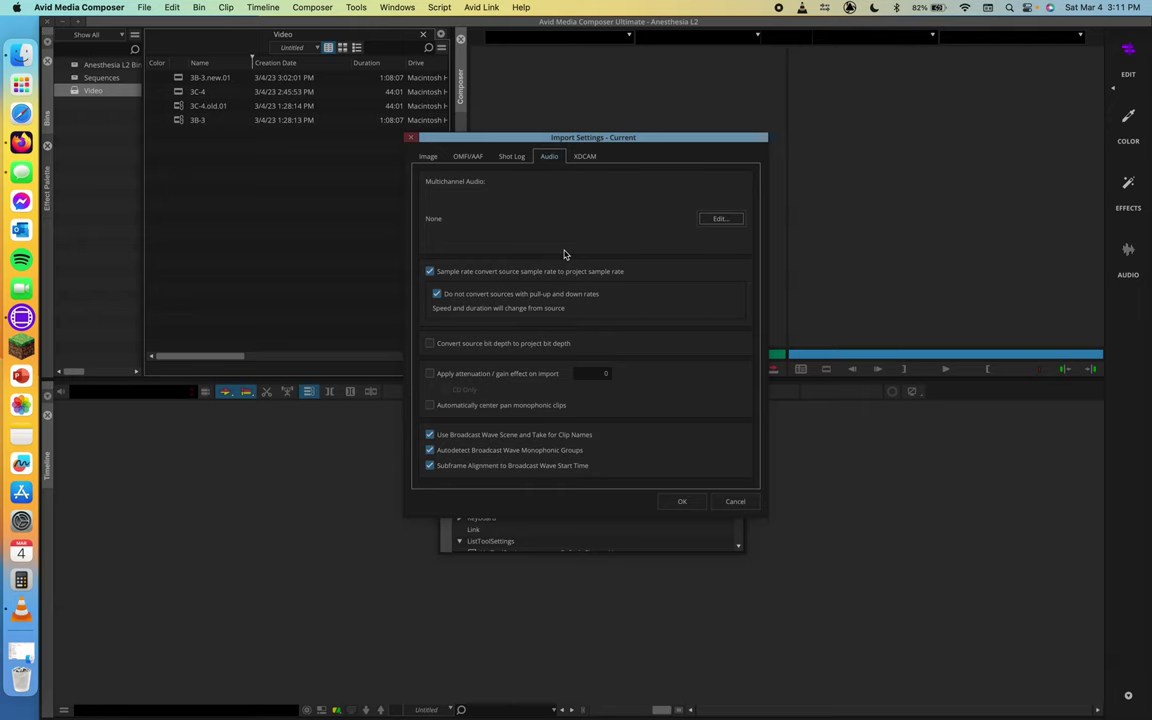
key("Return")
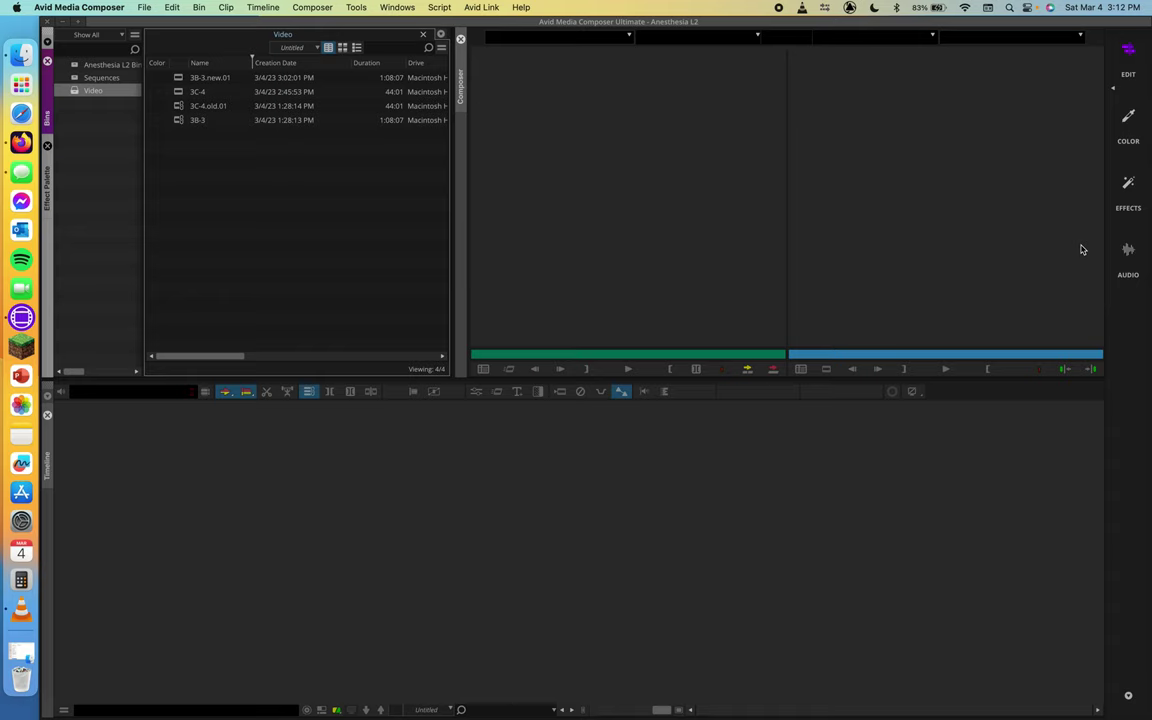
- Open the Source Browser for importing from the Video bin, view the resolution and video drive options without changing them, and close it
right_click(360, 236)
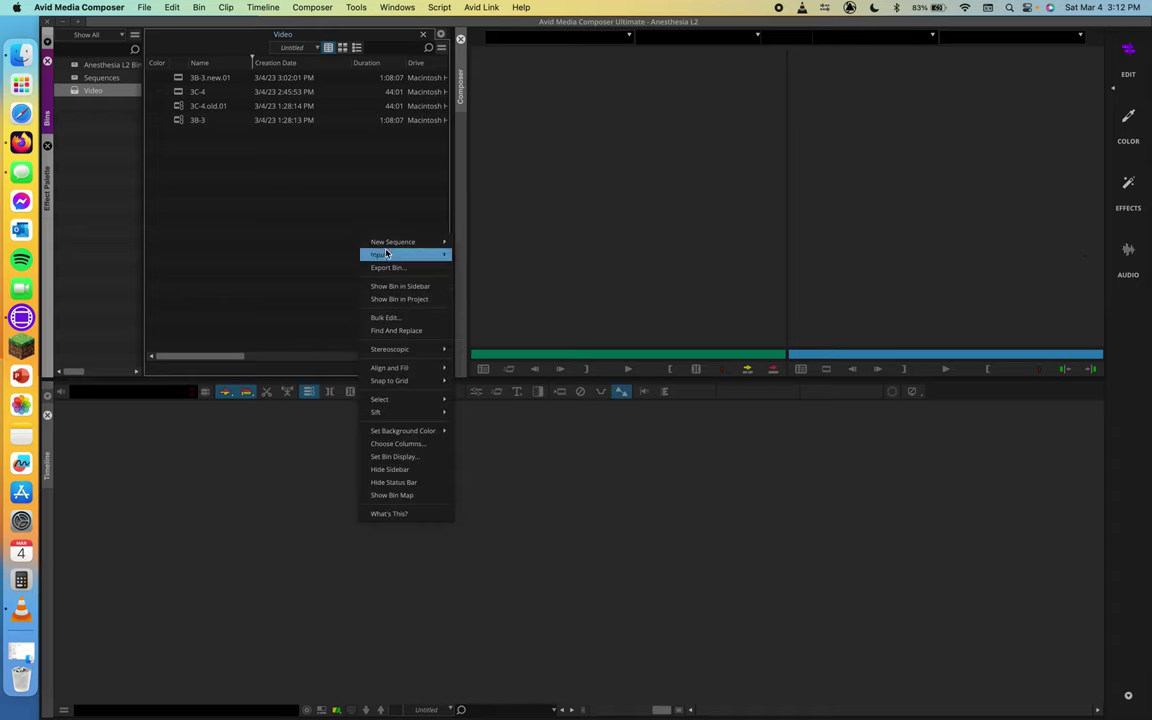
mouse_move(386, 254)
left_click(495, 253)
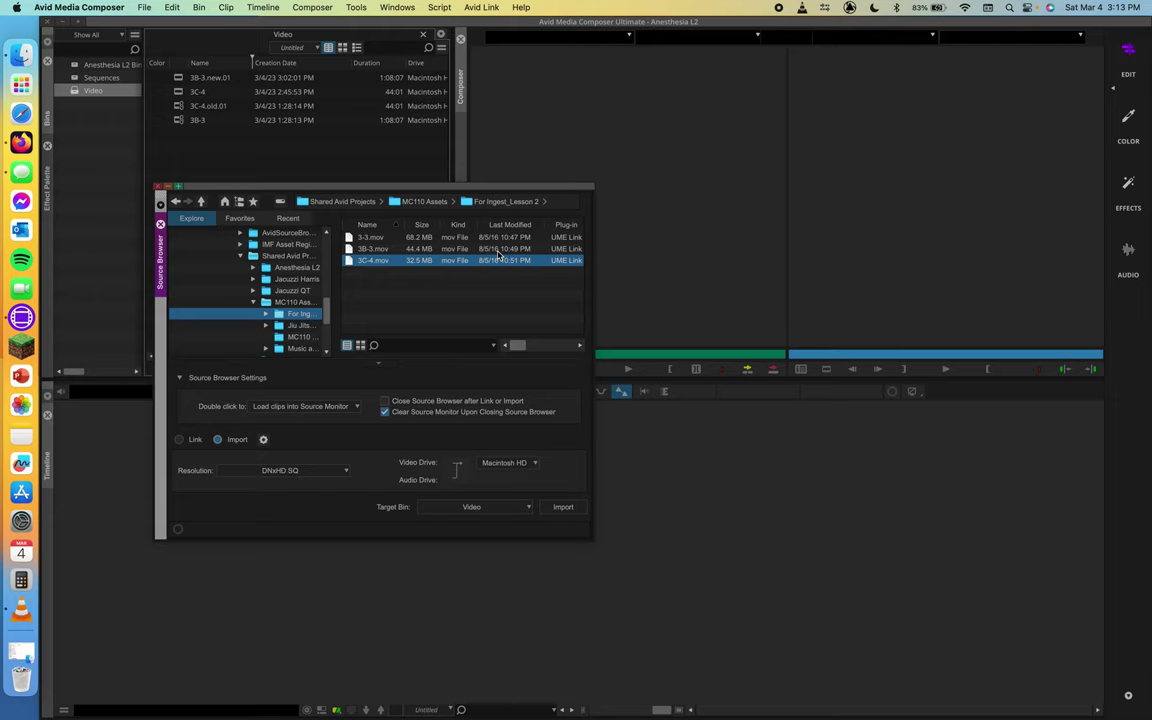
left_click(274, 472)
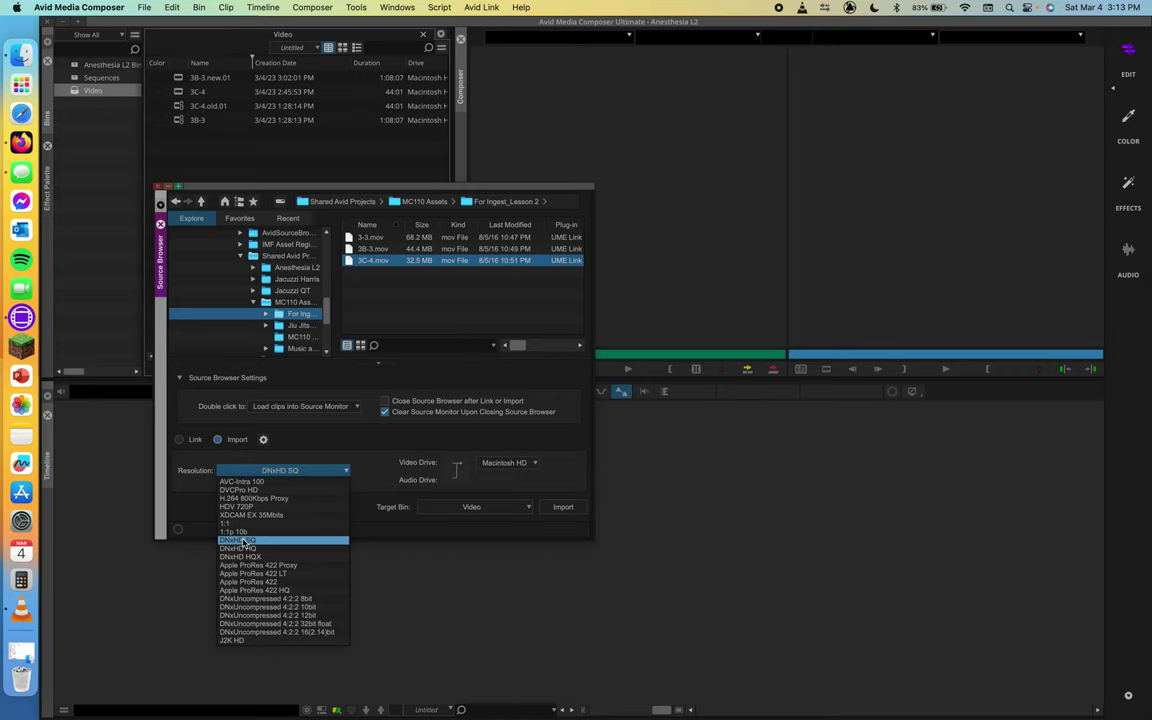
left_click(326, 430)
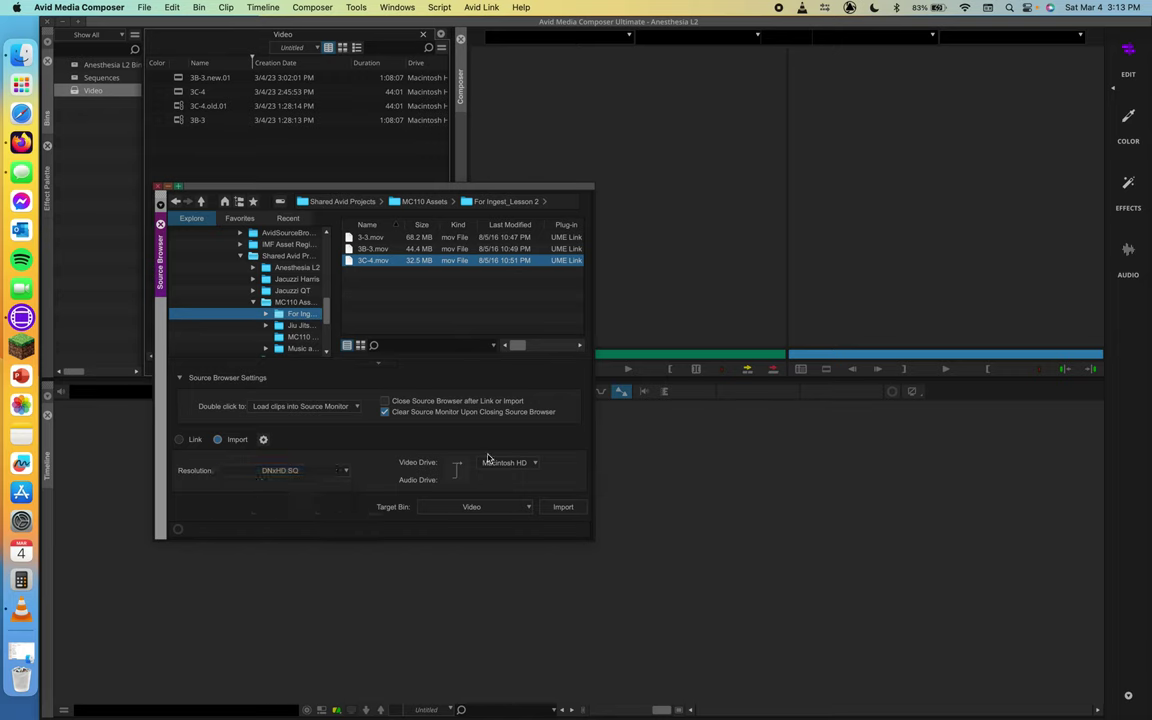
left_click(520, 462)
left_click(510, 463)
left_click(157, 186)
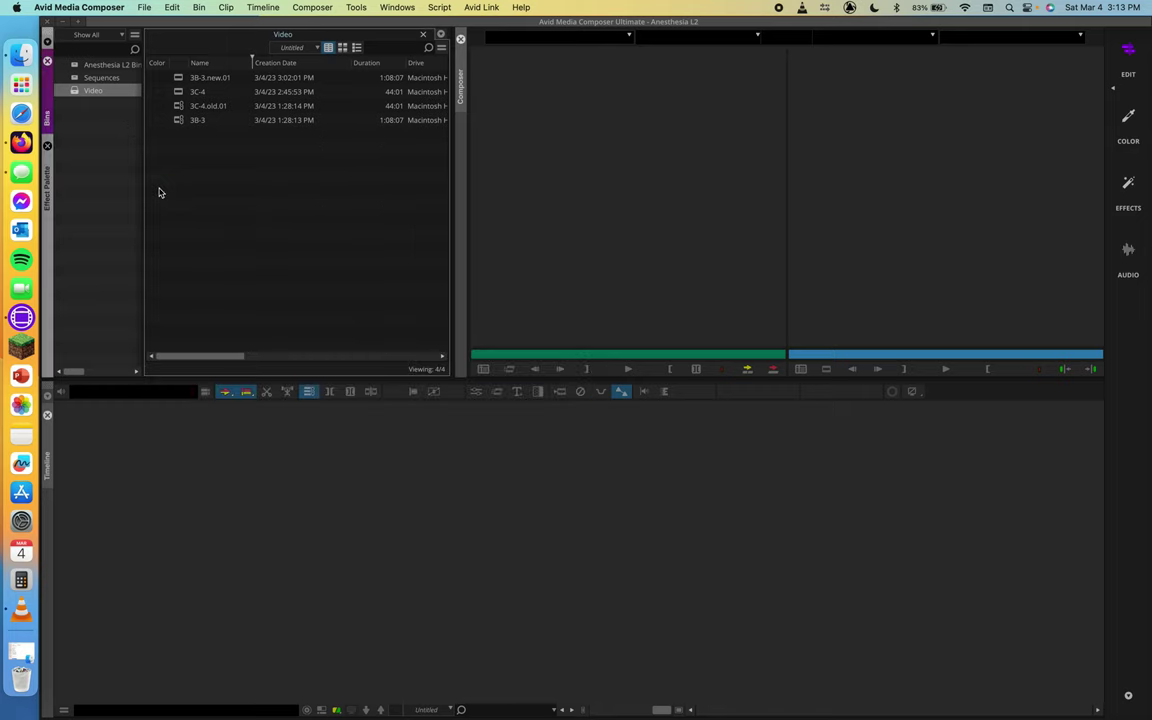
- View the Import options in the project's Media Creation settings without changing any, and close the settings
left_click(144, 7)
left_click(155, 274)
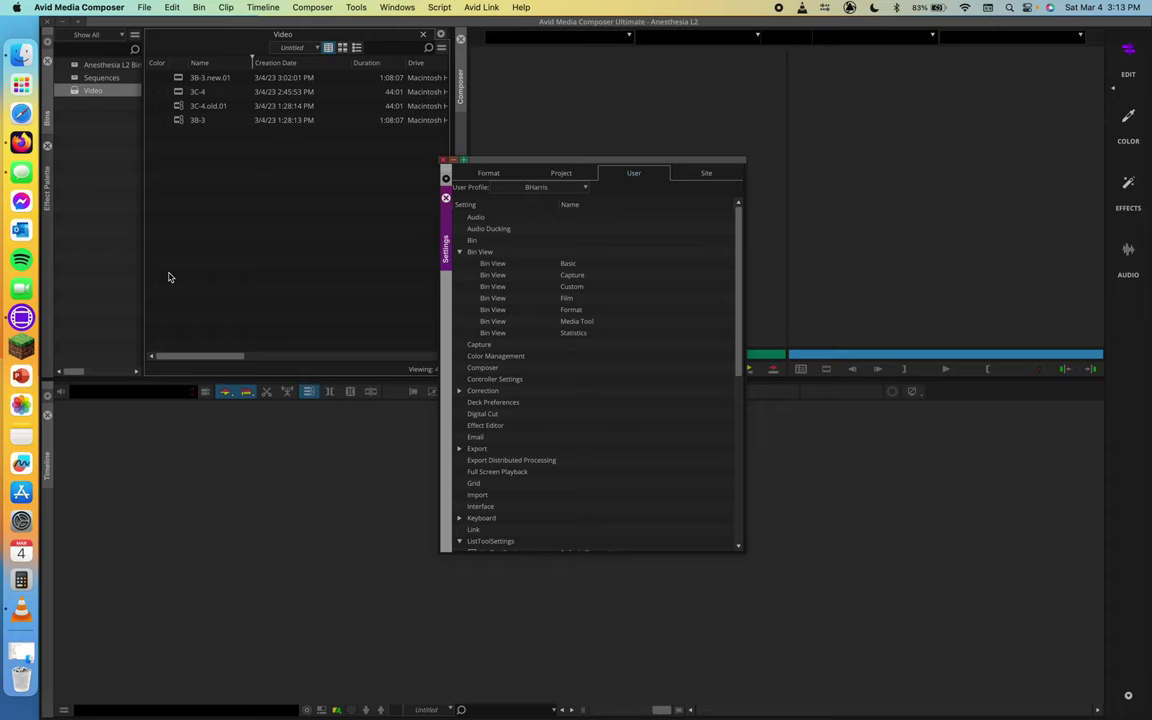
left_click(555, 178)
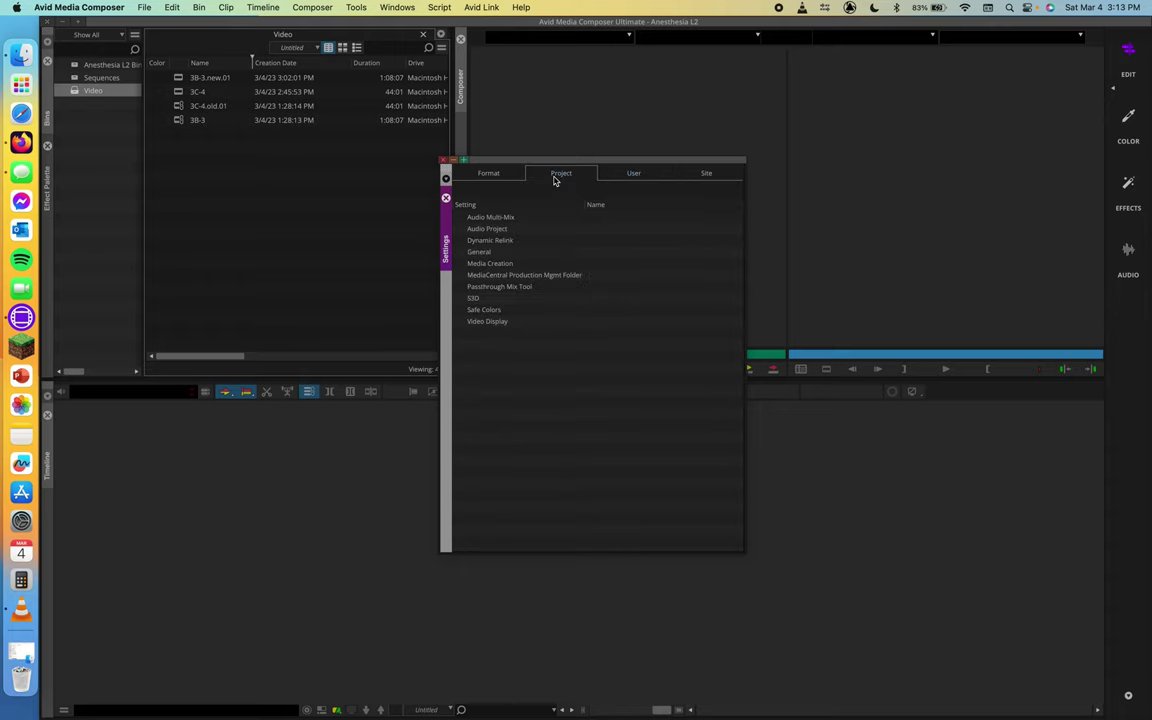
double_click(476, 264)
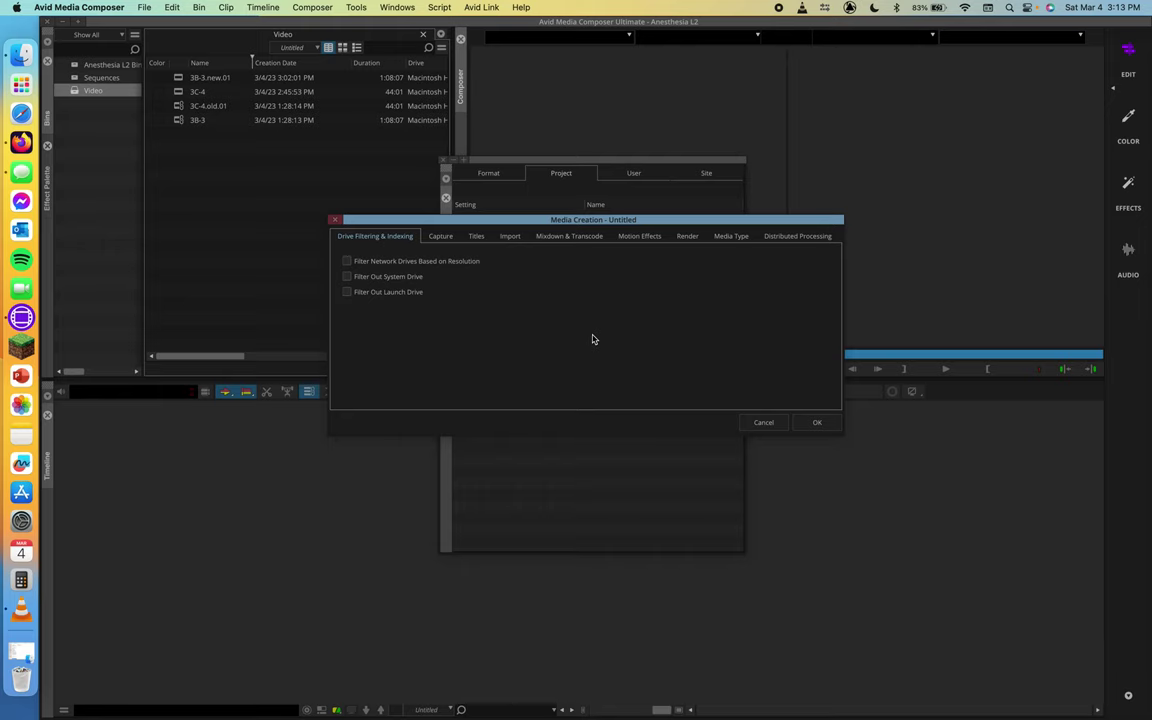
left_click(510, 236)
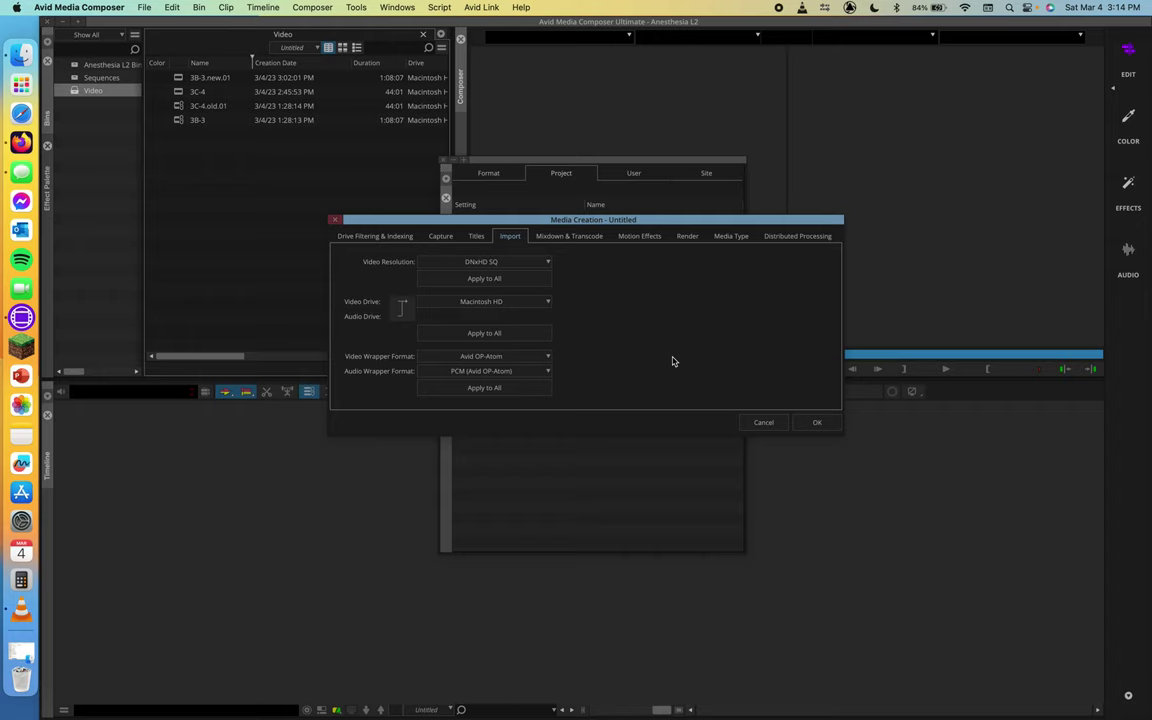
left_click(335, 219)
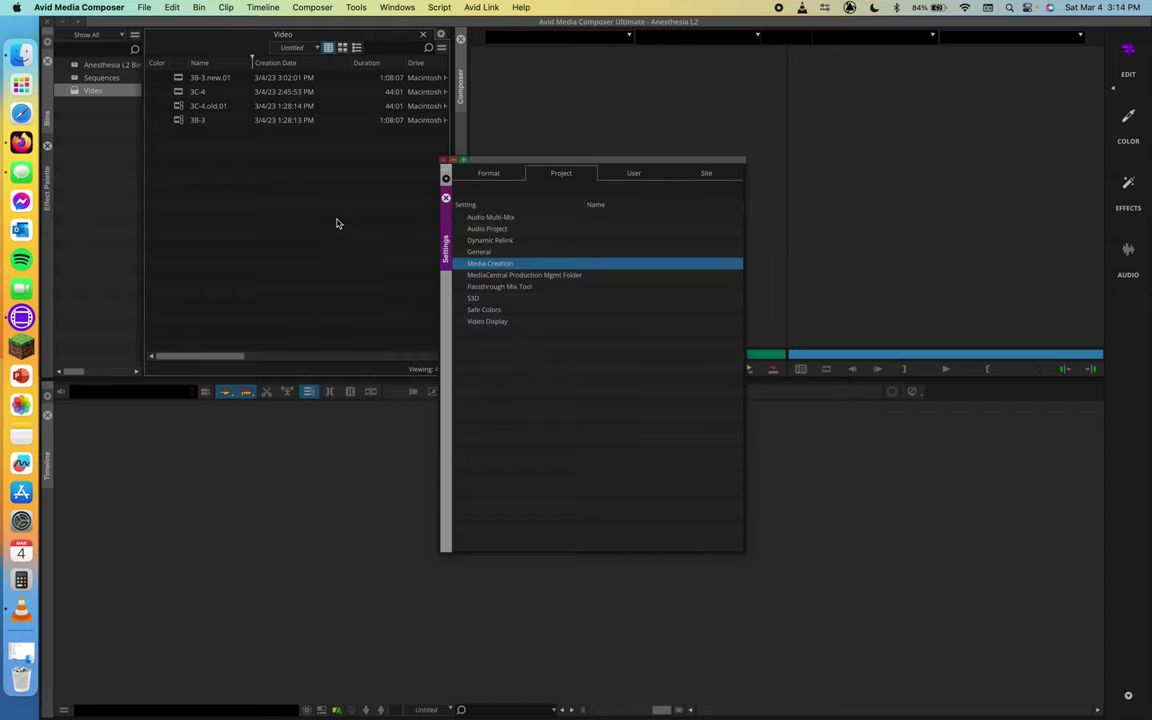
left_click(443, 162)
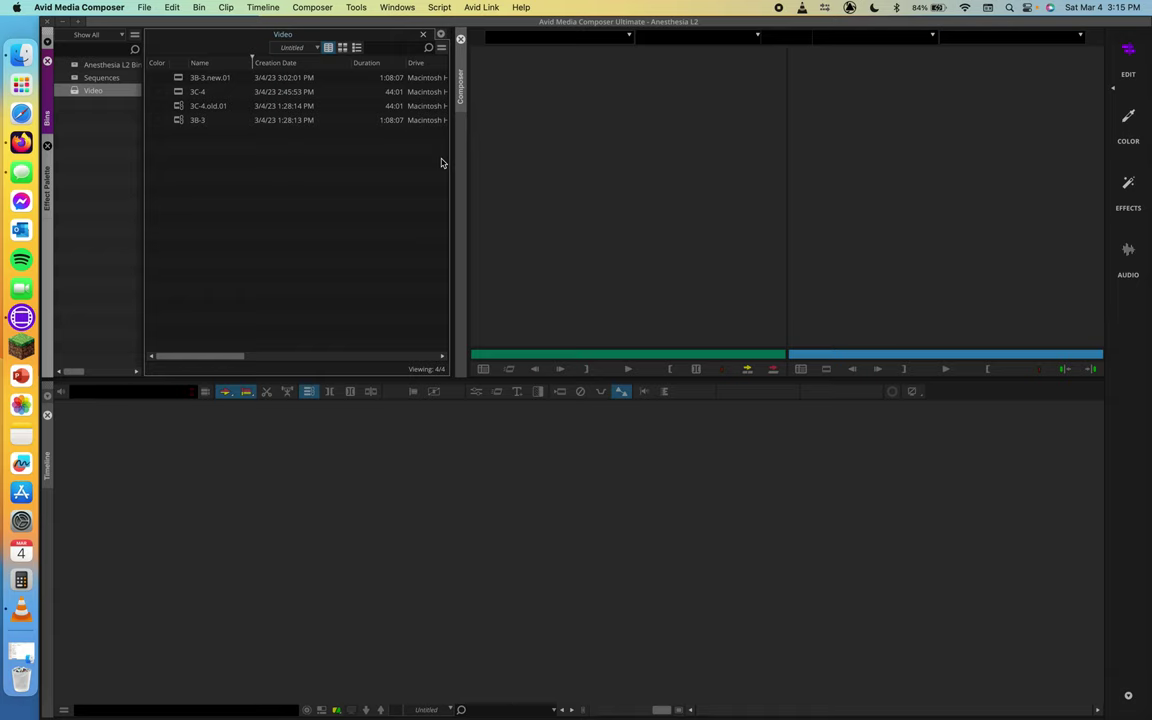
- Link the movie file A from the Finder's Desktop folder into the Video bin, and select the linked clip
left_click(34, 60)
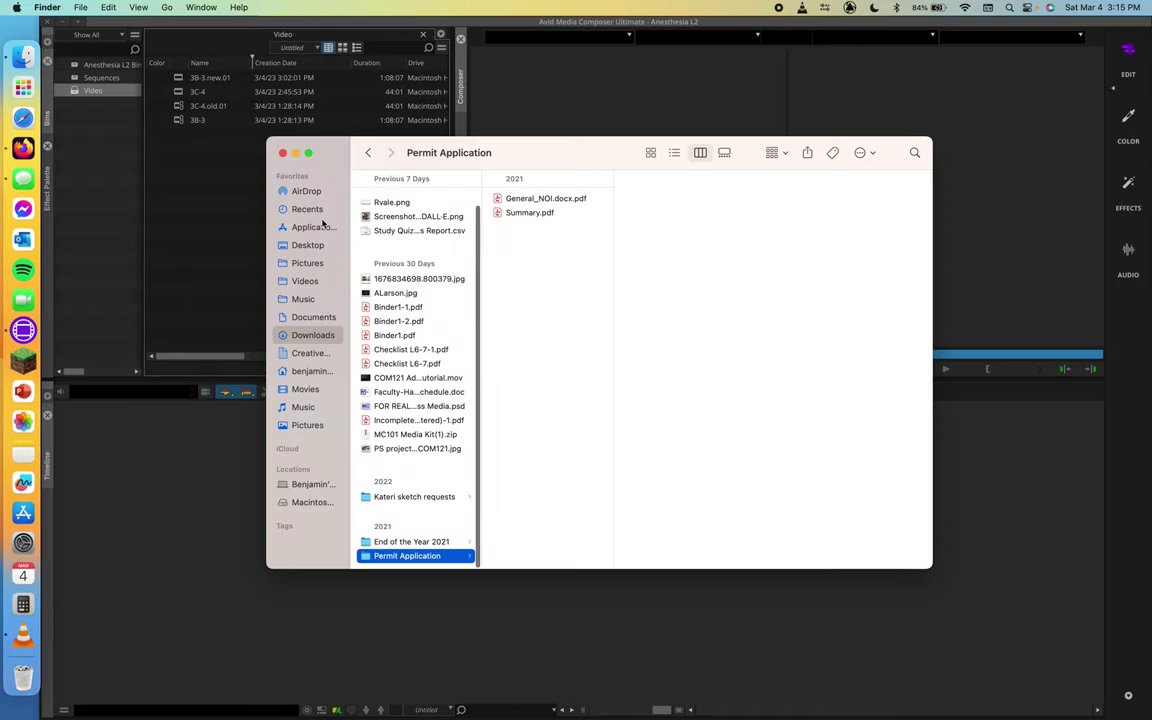
left_click(307, 245)
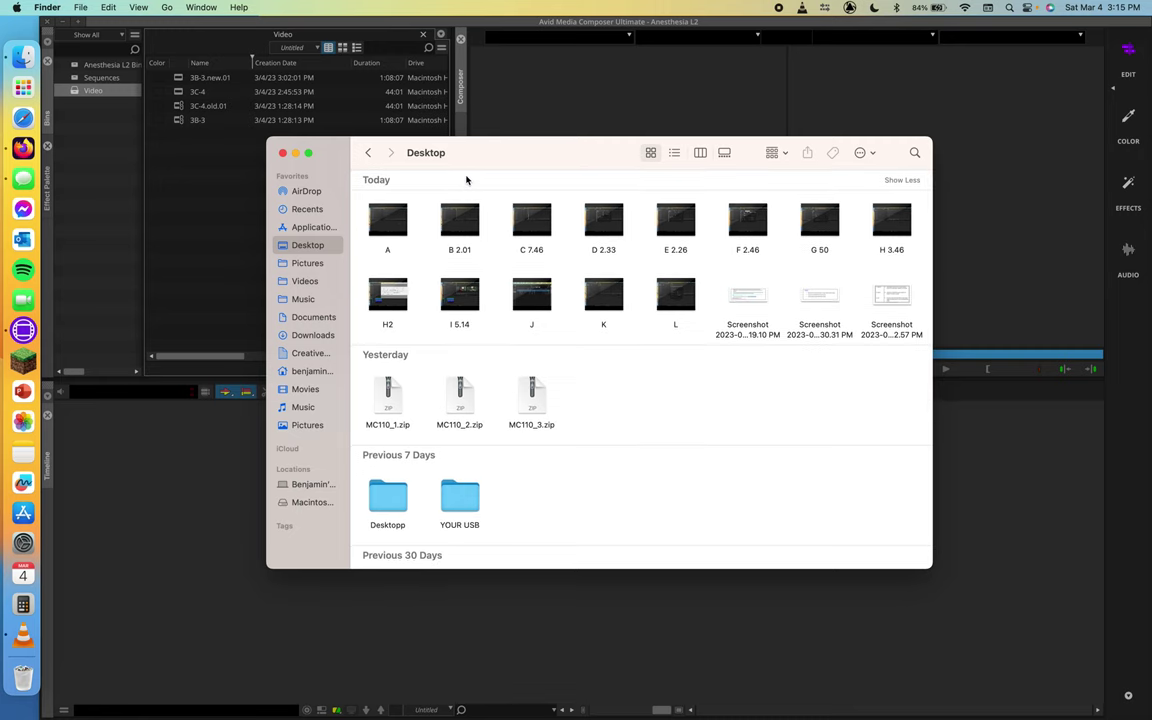
left_click_drag(507, 162, 690, 304)
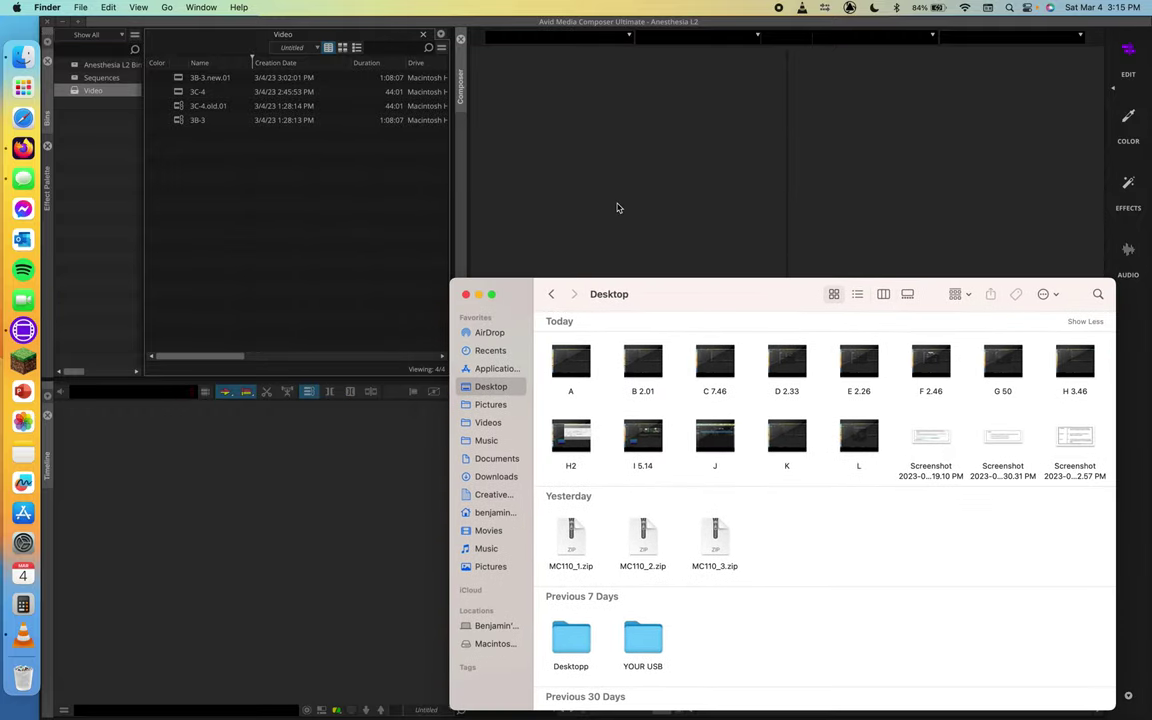
left_click(575, 370)
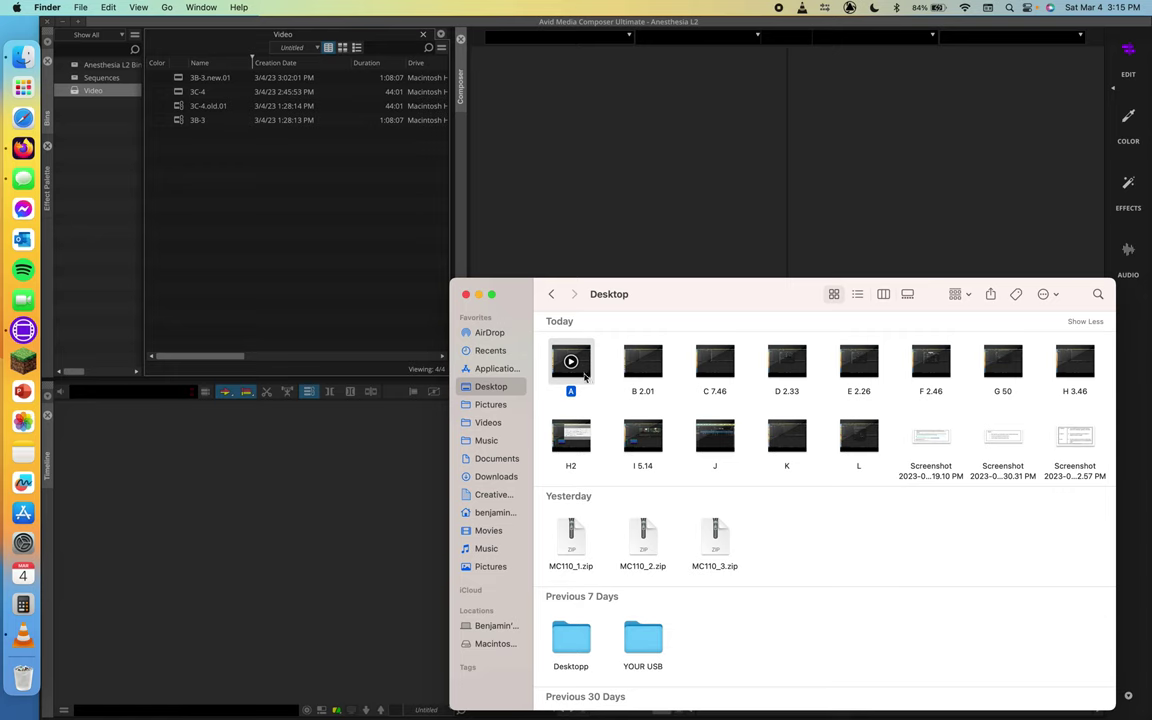
key("alt")
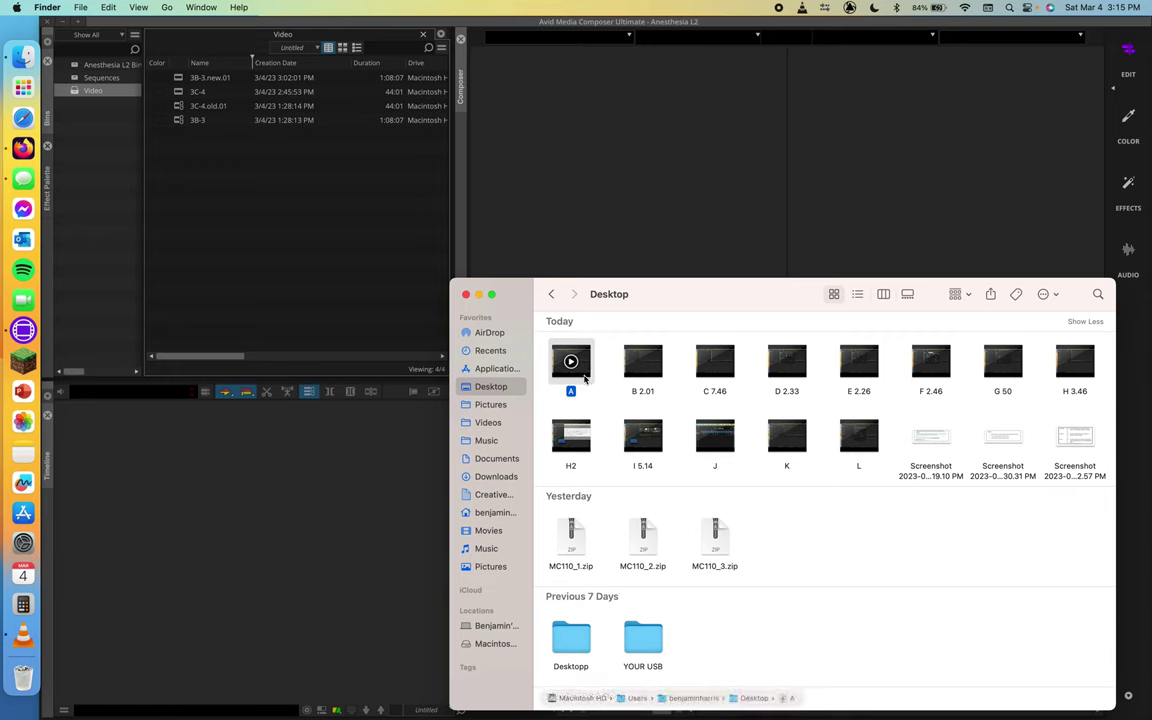
left_click_drag(585, 378, 321, 240)
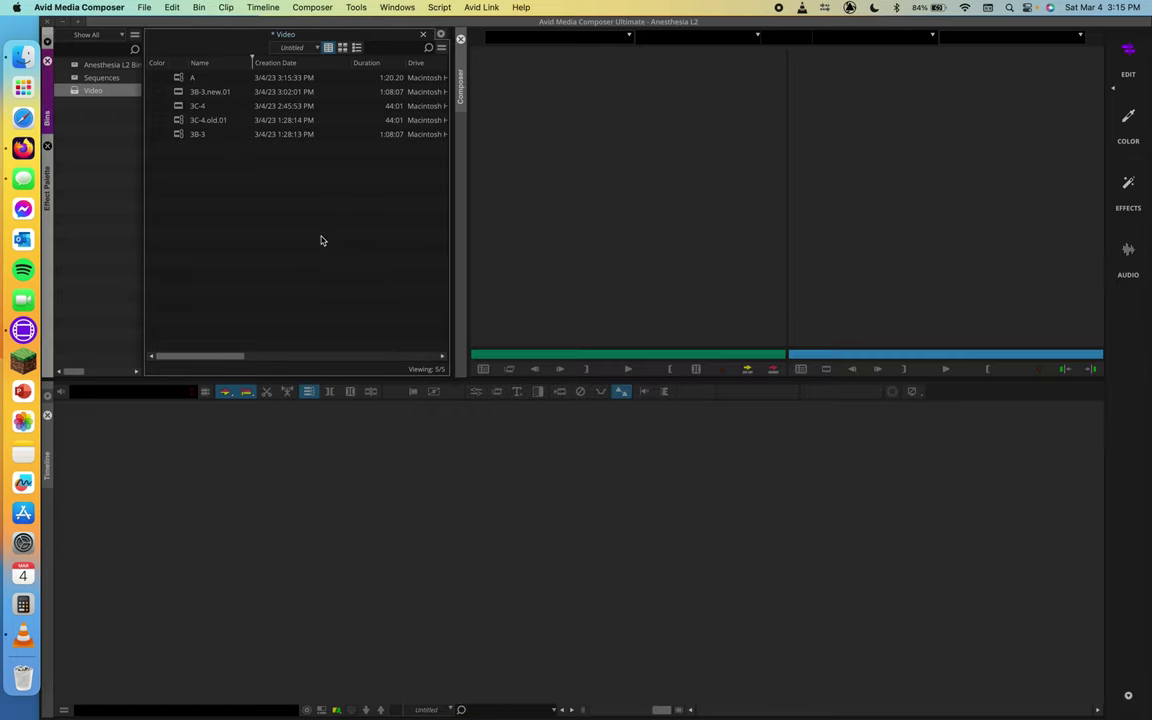
left_click(182, 79)
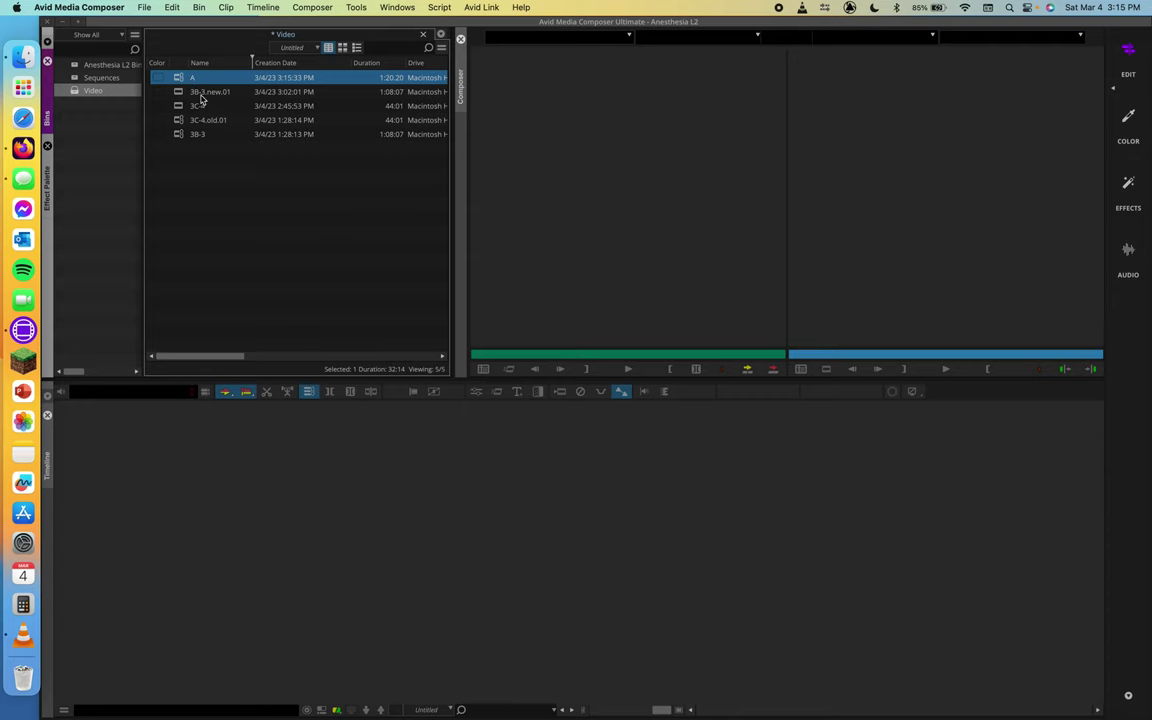
- Try to bring file A from the Finder's Desktop folder into the Video bin again, without linking it
left_click(23, 57)
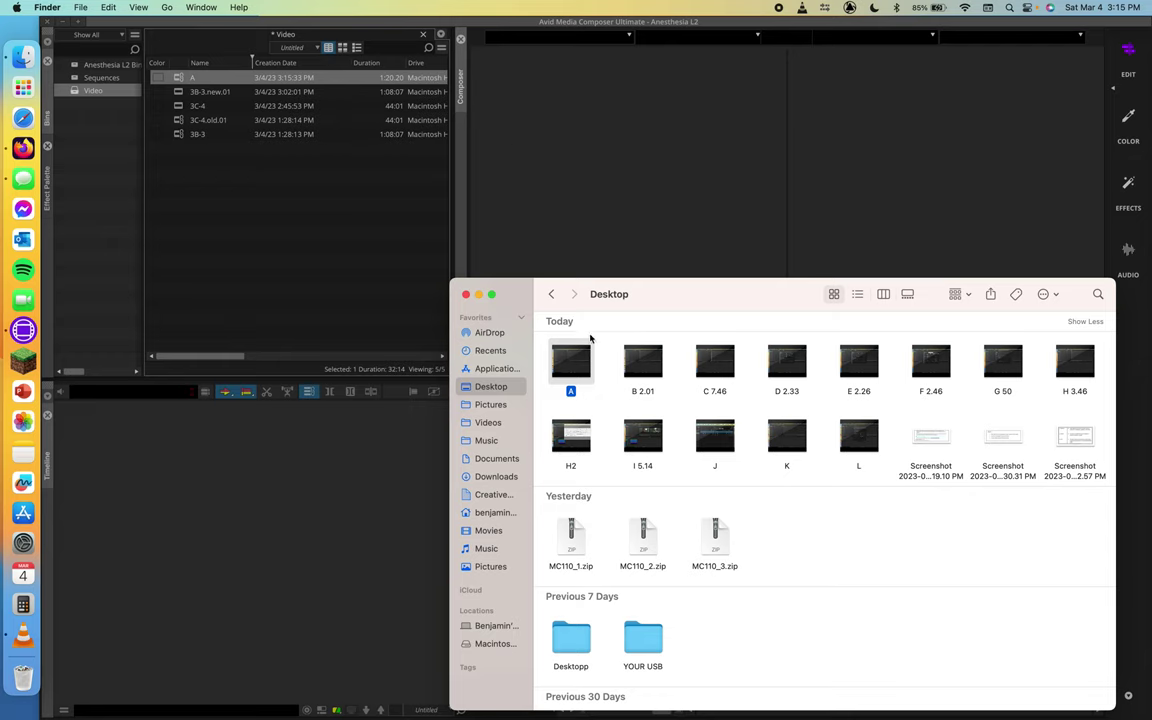
mouse_move(571, 373)
left_click_drag(571, 373, 293, 202)
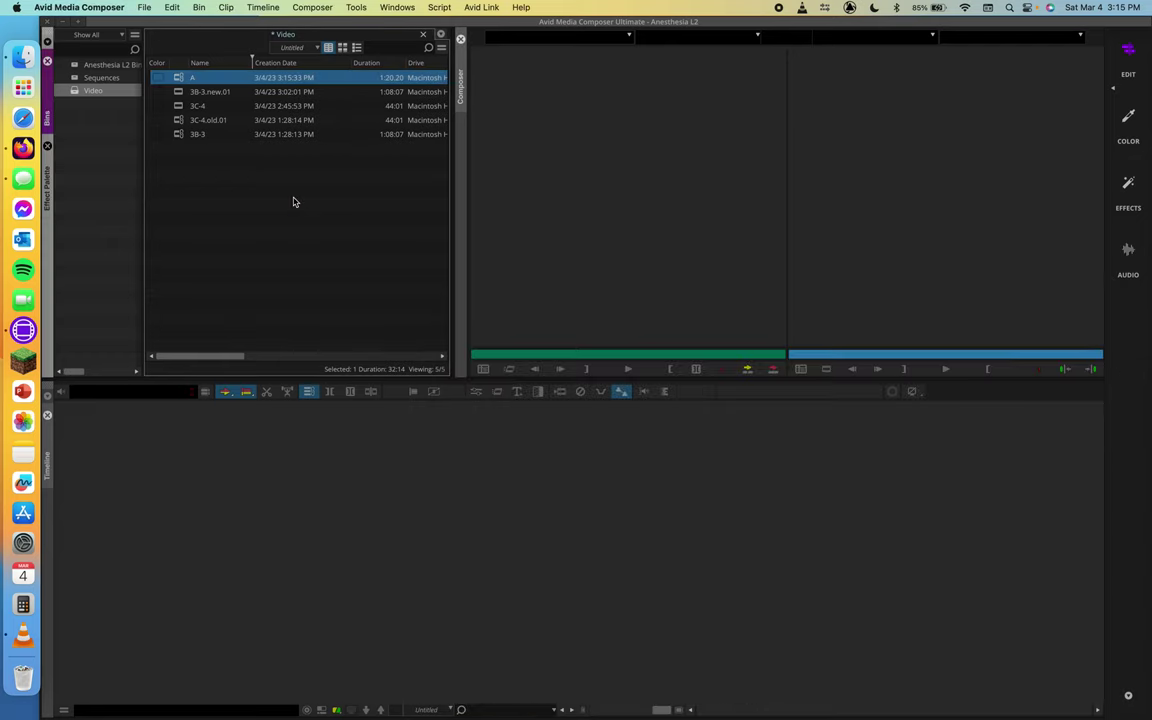
left_click(28, 64)
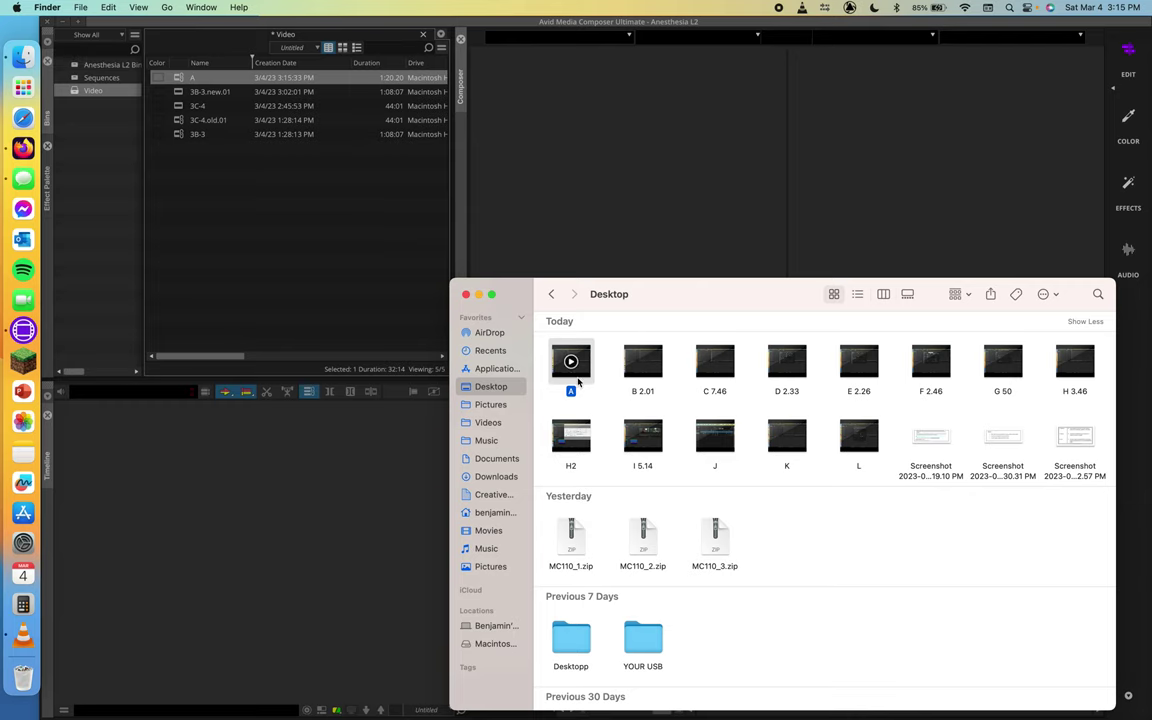
left_click_drag(577, 381, 306, 247)
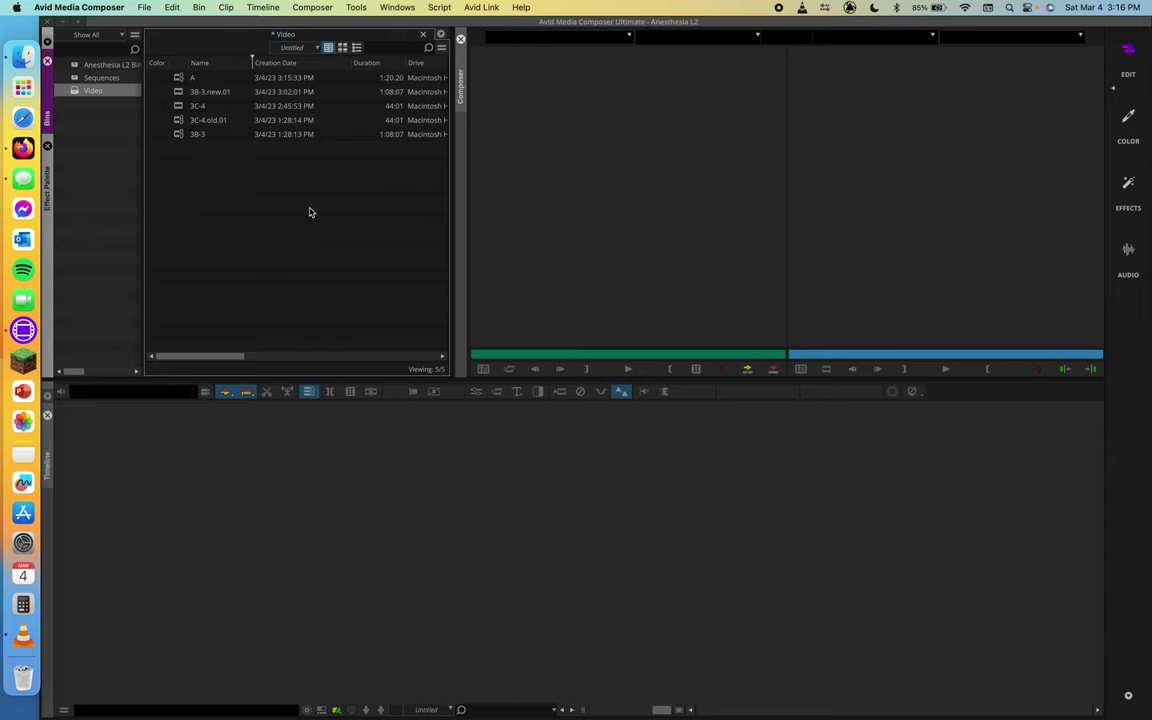
- Load clip 3C-4 from the Video bin into the source monitor and scrub through its footage
left_click(160, 76)
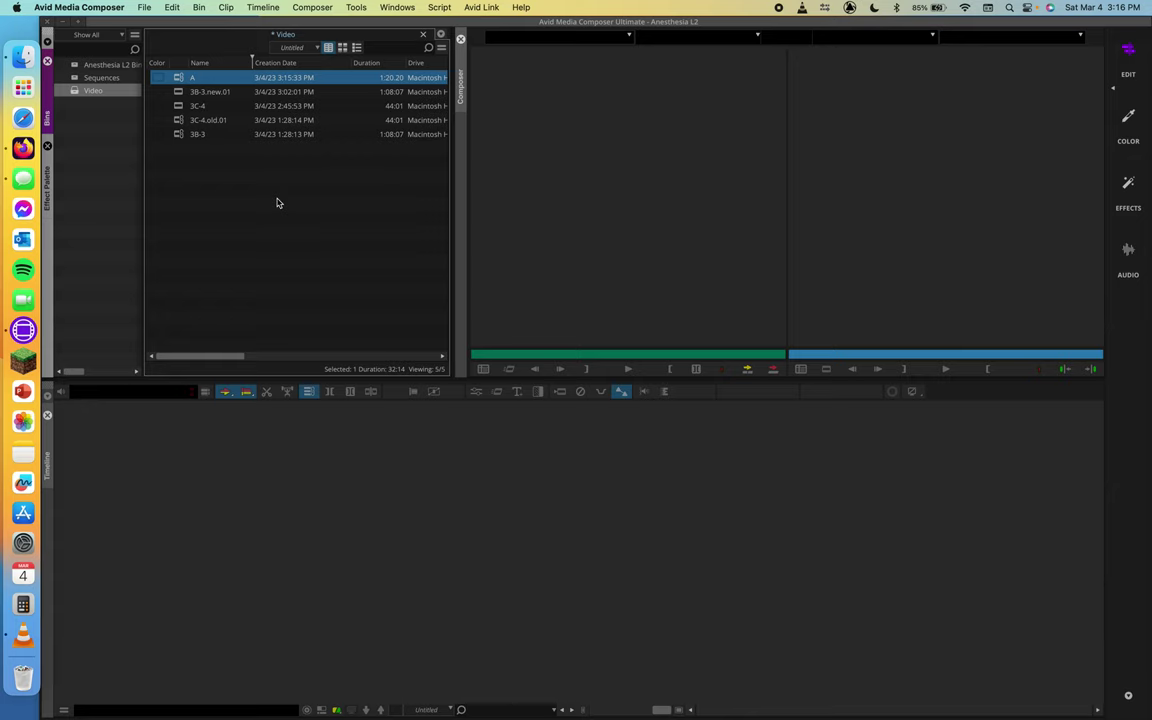
double_click(164, 103)
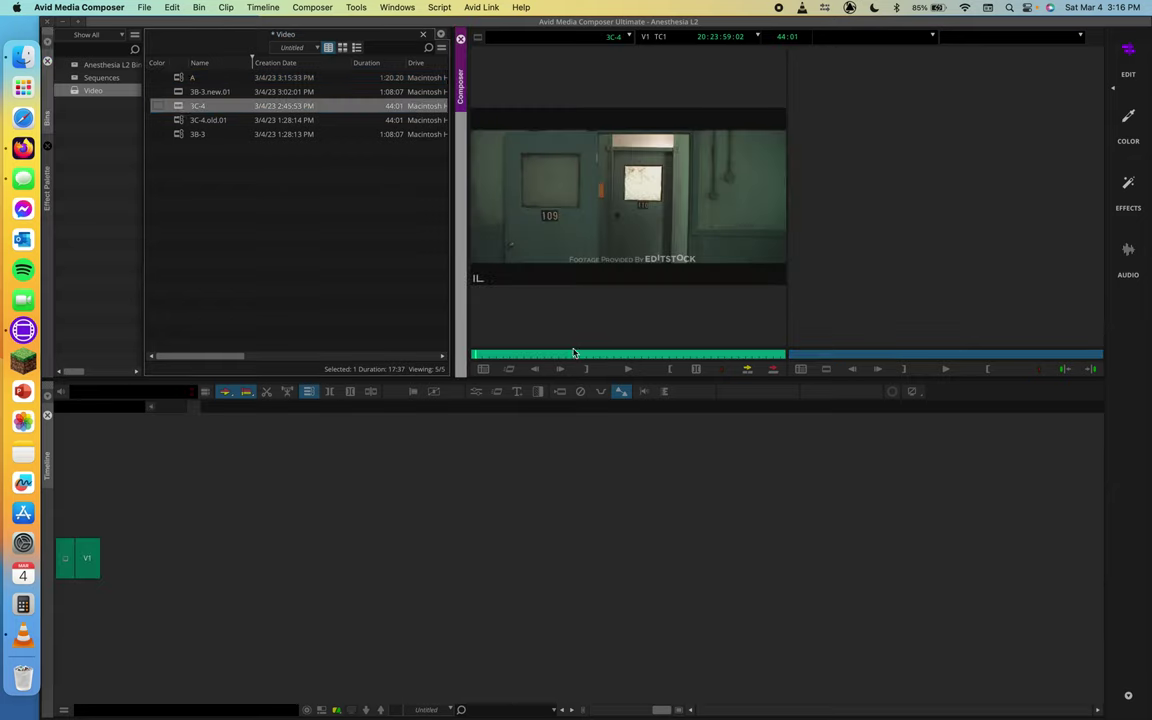
left_click_drag(574, 353, 700, 353)
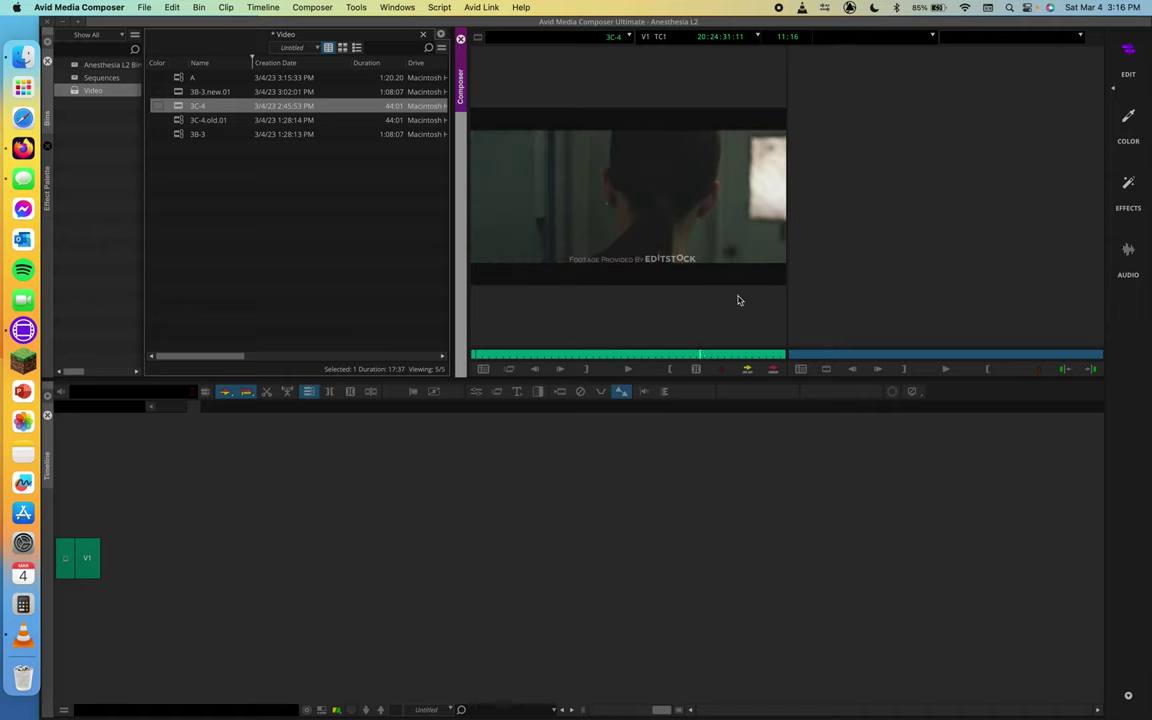